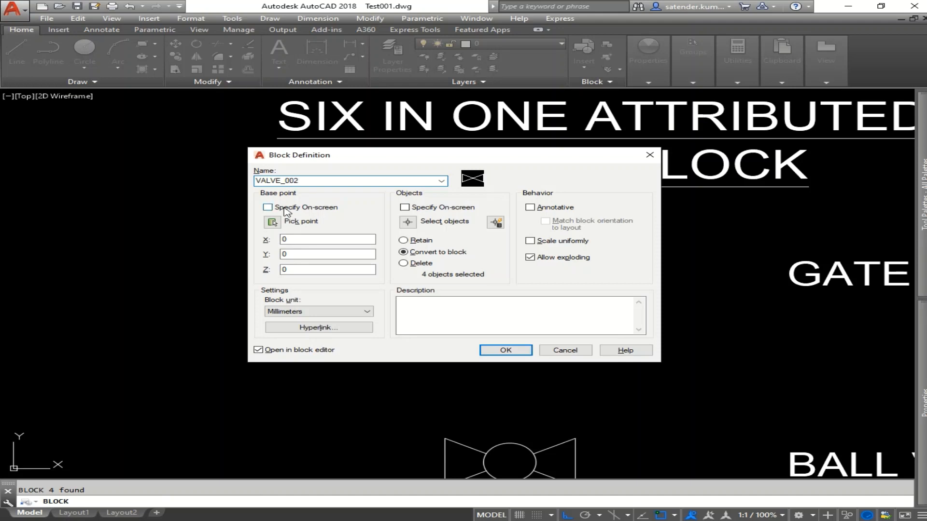
Step: Define block VALVE_002 from the four gate valve lines, with its base point at their crossing, converting them and opening the block editor
left_click(271, 222)
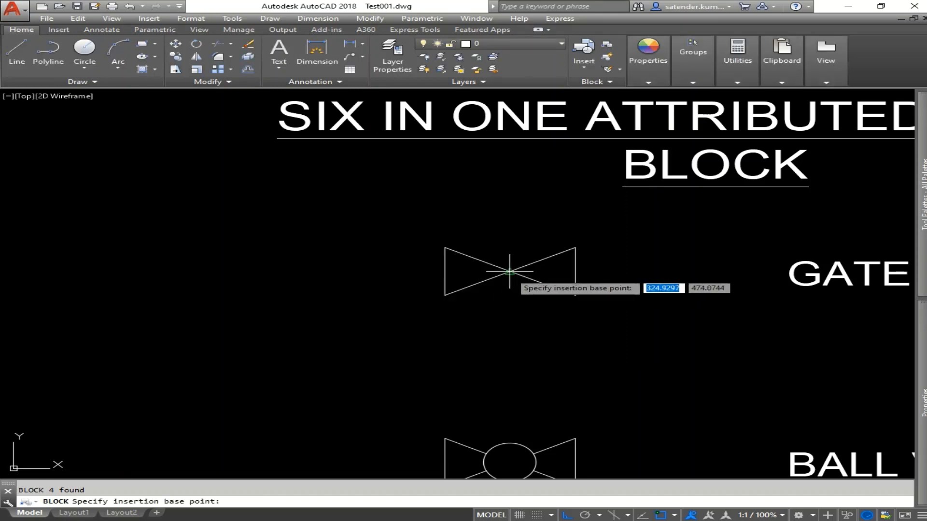
left_click(509, 271)
left_click(408, 222)
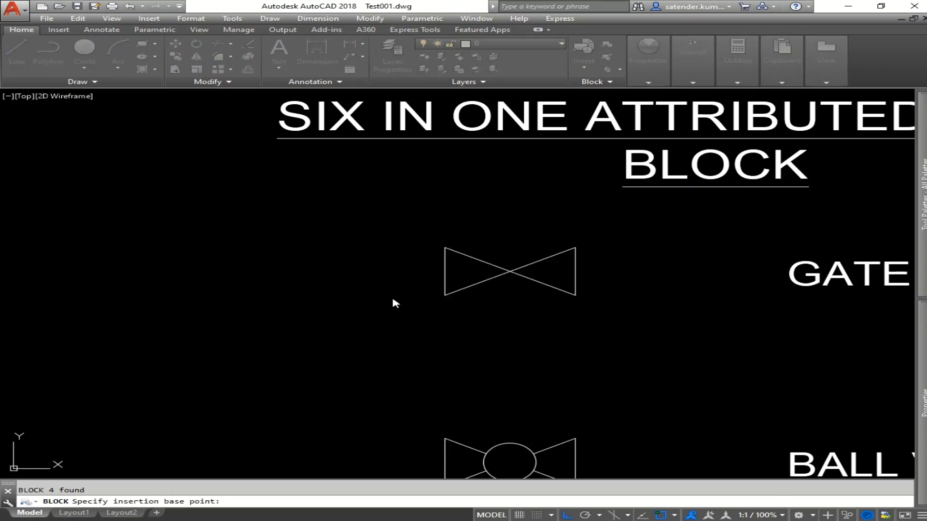
left_click(395, 226)
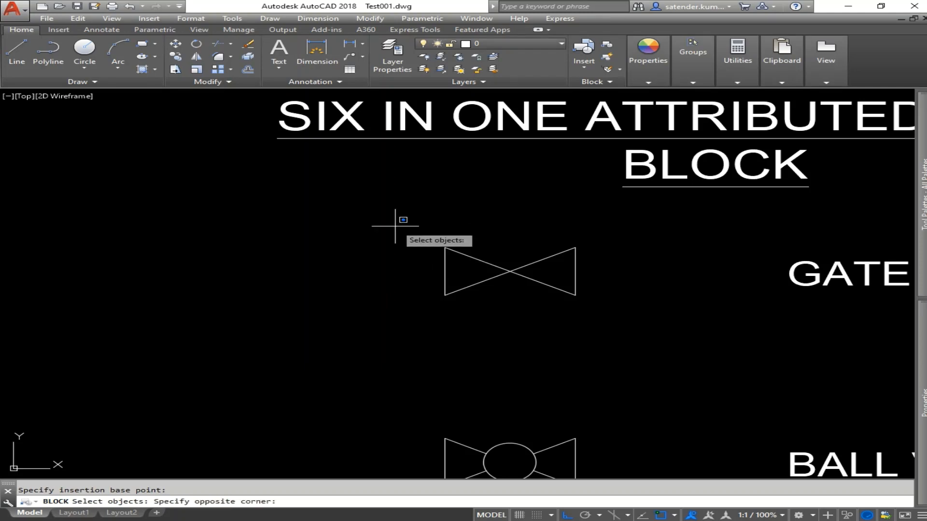
left_click(655, 343)
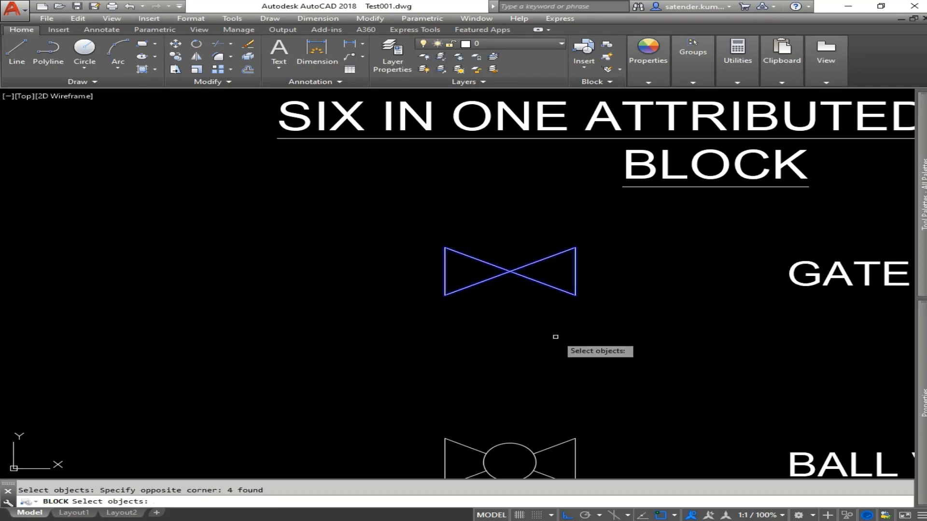
key("Return")
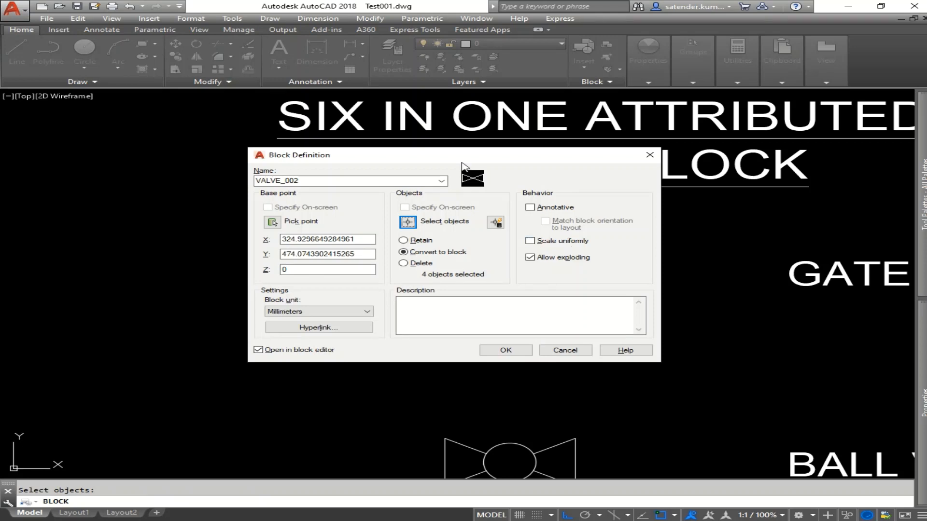
left_click(417, 254)
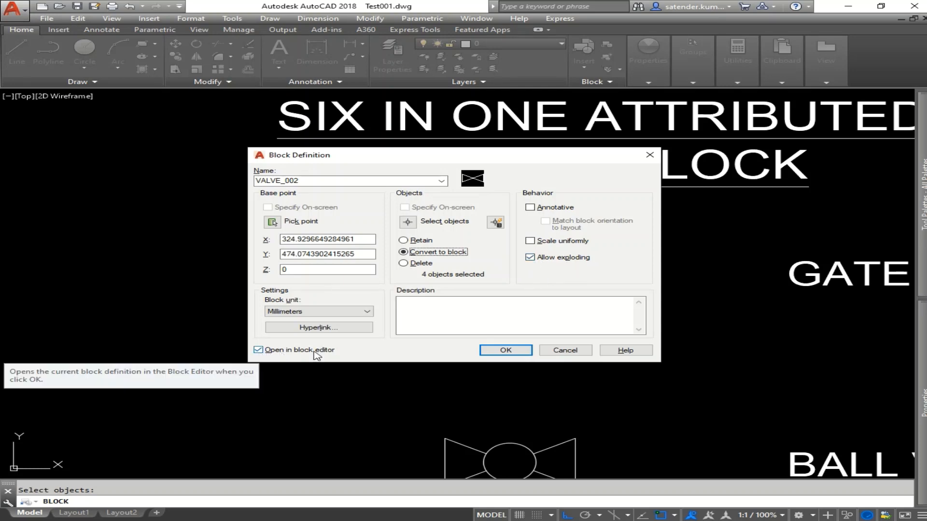
left_click(521, 353)
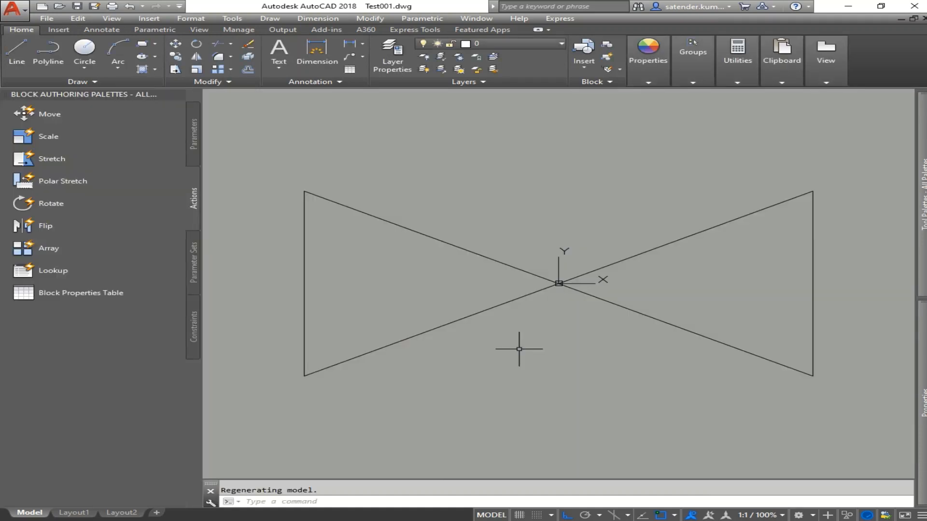
Step: Draw a vertical reference line upward from the origin 0,0, extending above the gate valve symbol
scroll(526, 325, "down", 4)
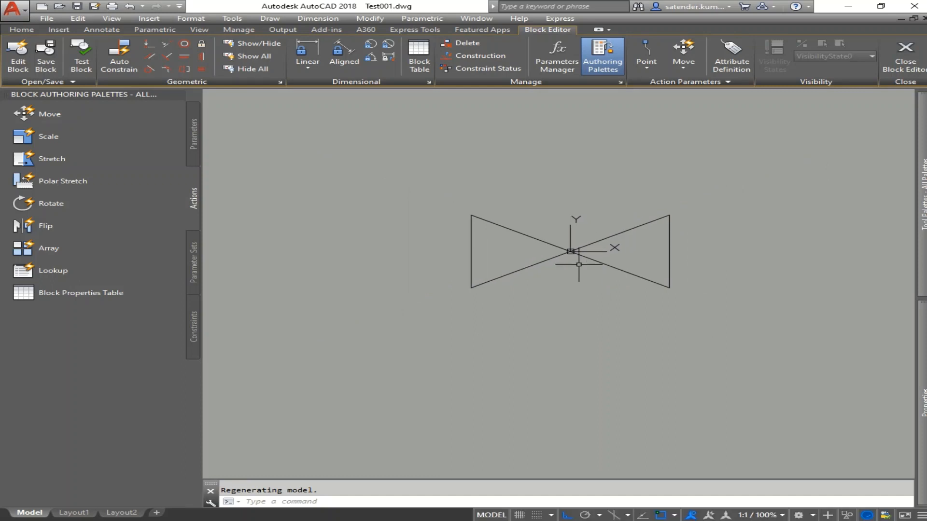
type("line")
key("Return")
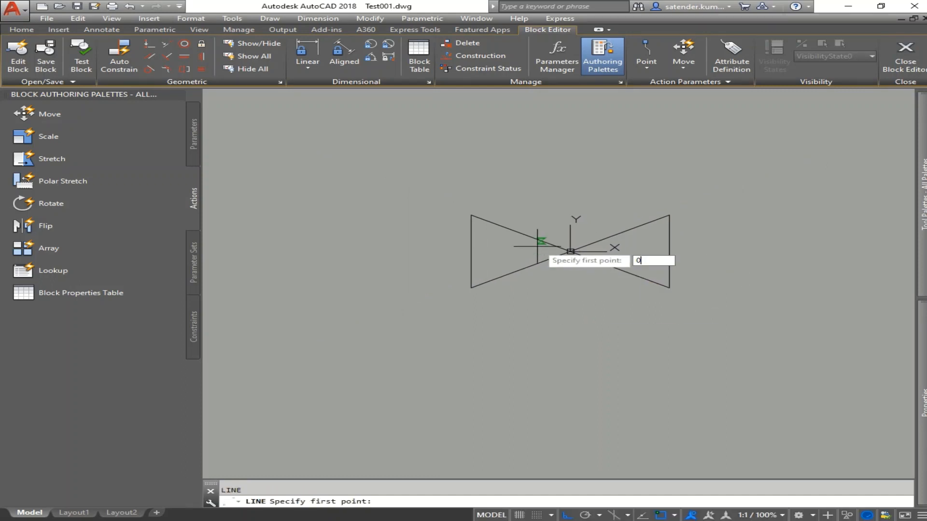
type("0,0")
key("Return")
left_click(590, 144)
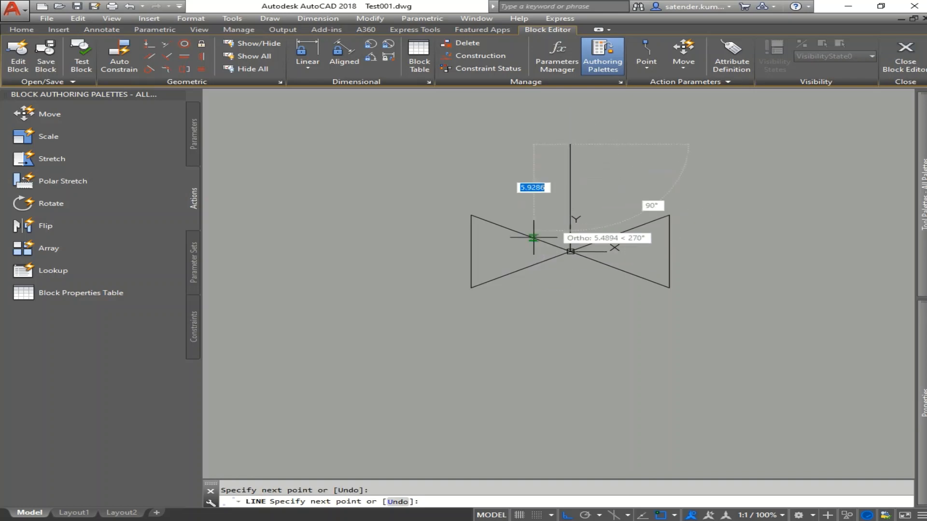
key("Escape")
Step: Erase the original gate valve symbol from the block, keeping the vertical reference line
type("e")
key("Return")
left_click(416, 202)
left_click(776, 324)
key("Return")
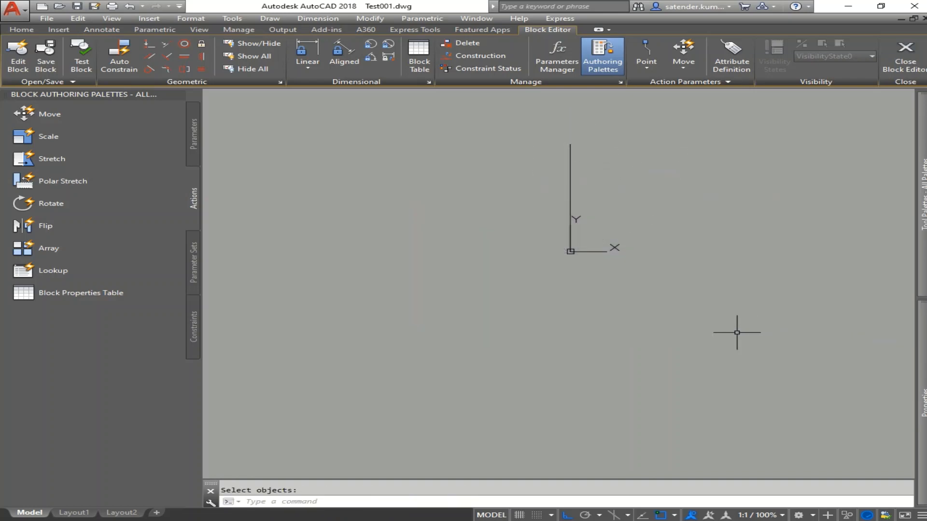
Step: Paste the copied valve symbols and labels with their insertion point at the reference line's lower end on the origin
key("ctrl+v")
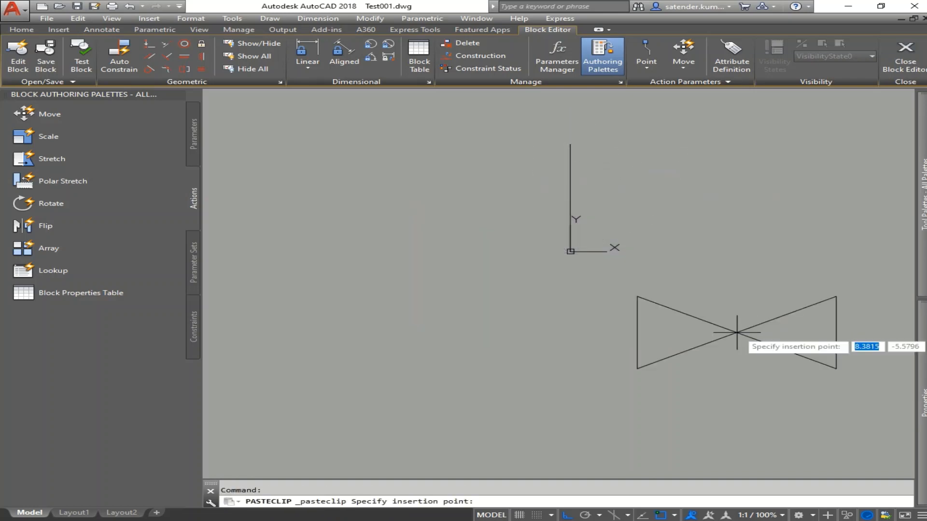
left_click(570, 251)
scroll(555, 311, "down", 8)
scroll(582, 337, "up", 3)
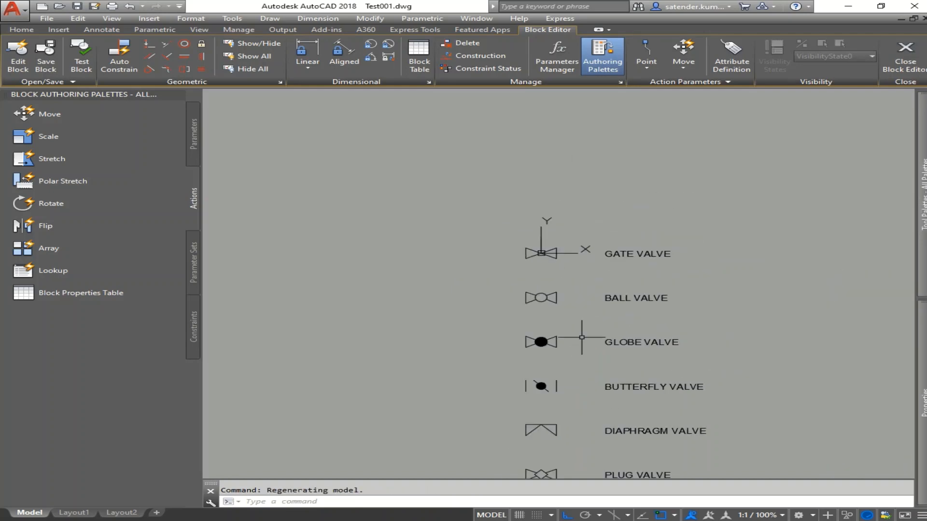
Step: Erase the vertical reference line above the gate valve symbol
key("Escape")
type("e")
key("Return")
left_click(563, 237)
left_click(498, 233)
key("Return")
scroll(539, 247, "up", 4)
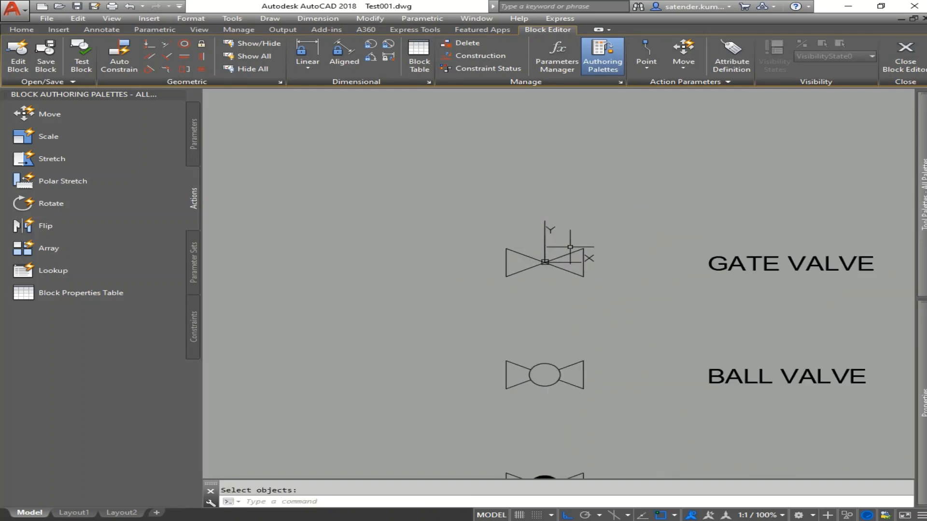
left_click(571, 247)
left_click(537, 243)
type("e")
key("Return")
scroll(537, 243, "up", 6)
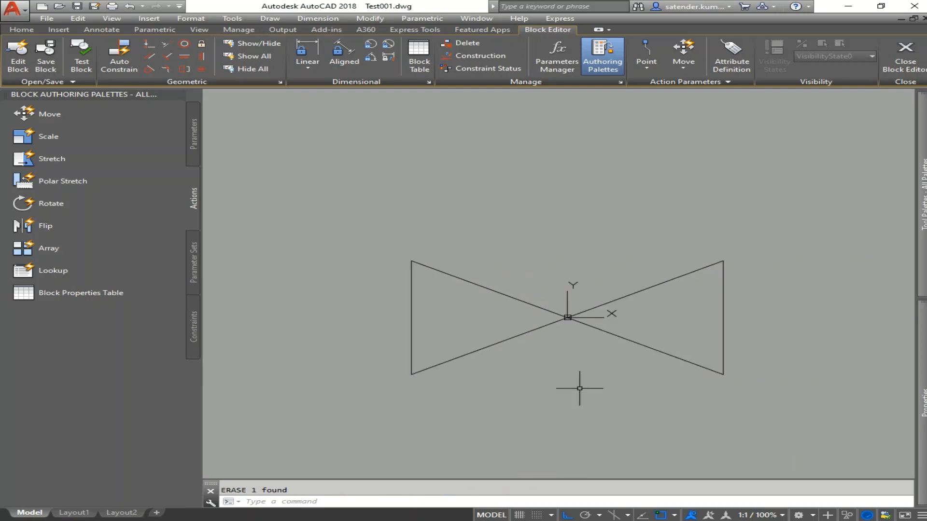
Step: Review the pasted valve symbols and their name labels in the block
middle_click_drag(580, 388, 537, 263)
scroll(535, 261, "down", 8)
middle_click_drag(554, 356, 540, 274)
mouse_move(550, 230)
middle_mouse_down()
mouse_move(560, 283)
mouse_move(579, 308)
mouse_move(557, 216)
middle_mouse_up()
scroll(604, 267, "down", 4)
mouse_move(565, 260)
middle_mouse_down()
mouse_move(543, 276)
mouse_move(555, 323)
mouse_move(512, 306)
mouse_move(505, 243)
middle_mouse_up()
scroll(542, 218, "up", 4)
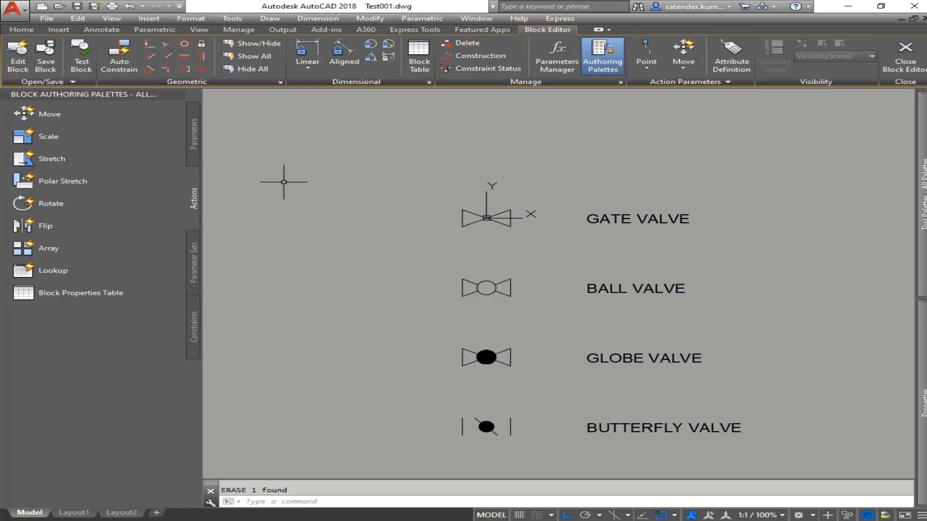
Step: Add a visibility parameter to the block just below the right half of the gate valve symbol
left_click(195, 140)
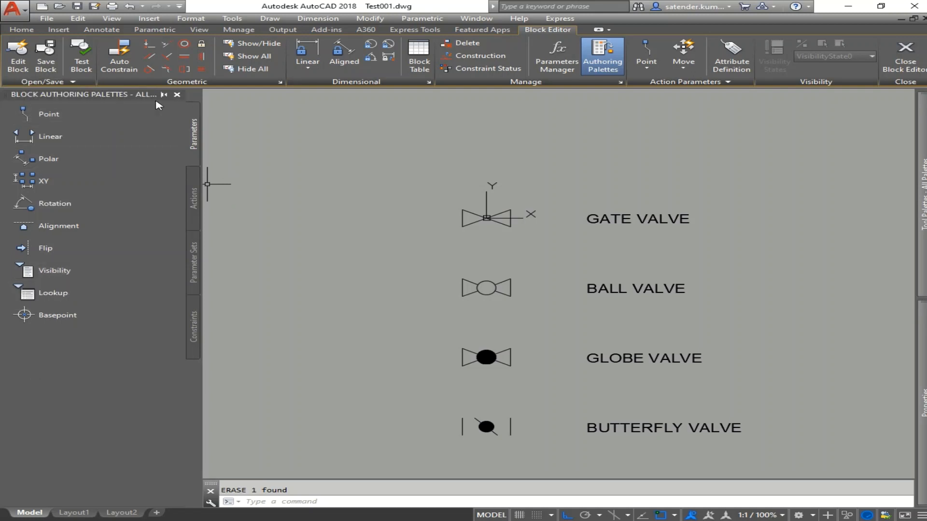
left_click(53, 271)
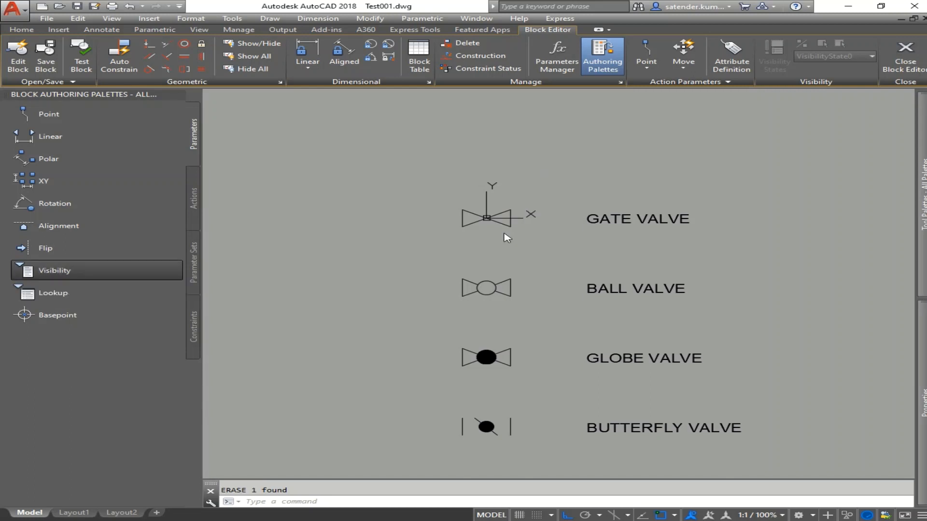
scroll(471, 226, "up", 8)
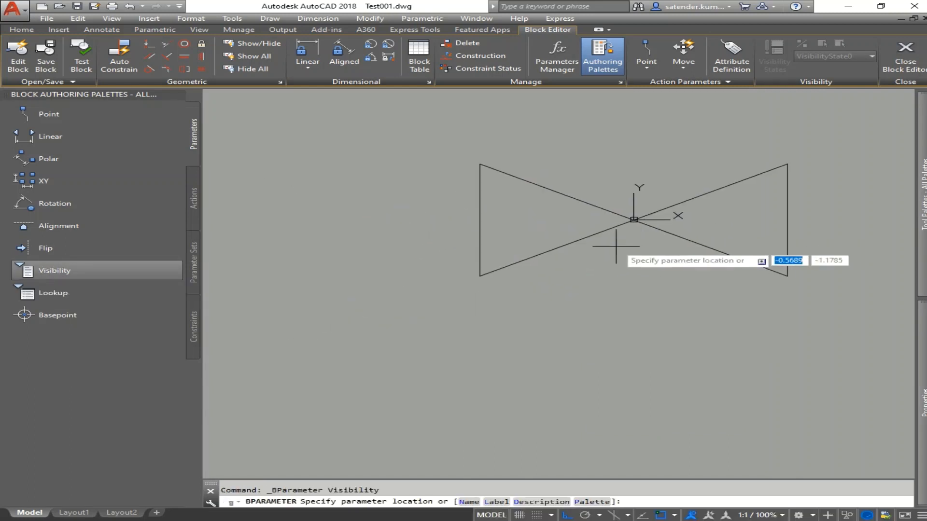
scroll(616, 247, "down", 6)
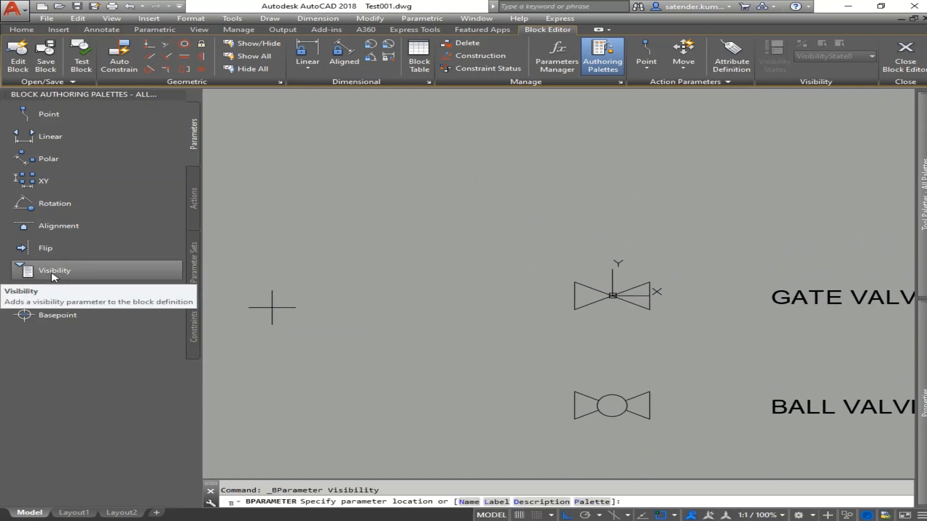
middle_click_drag(604, 290, 551, 233)
scroll(555, 226, "up", 10)
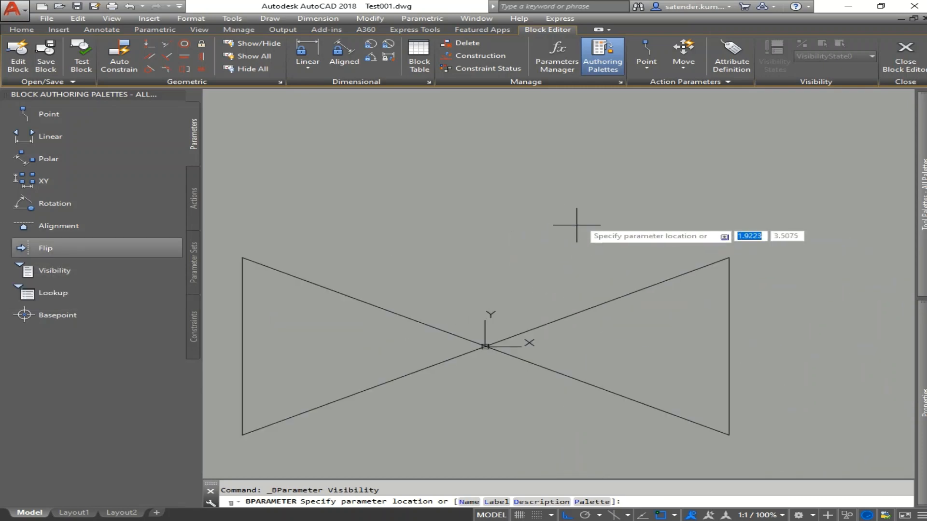
middle_click_drag(527, 297, 550, 204)
scroll(639, 238, "down", 2)
middle_click_drag(664, 236, 629, 266)
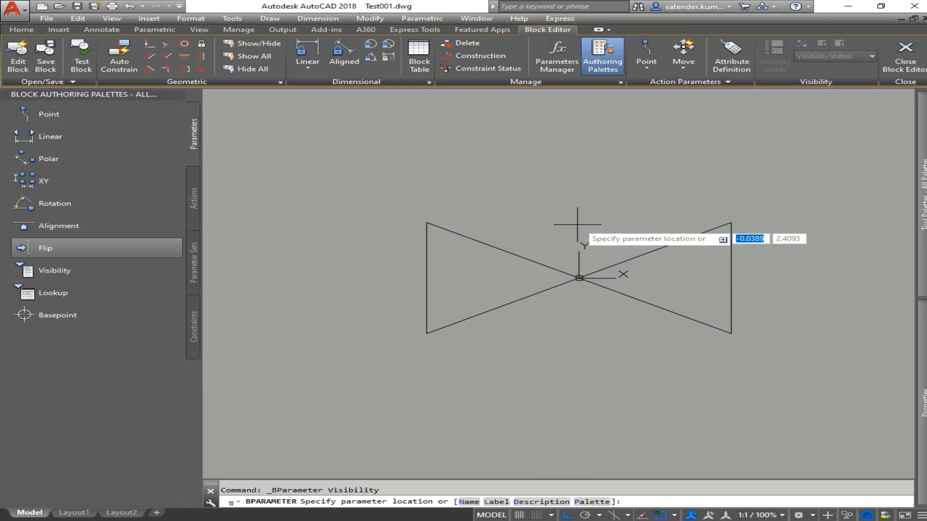
middle_click_drag(729, 270, 658, 248)
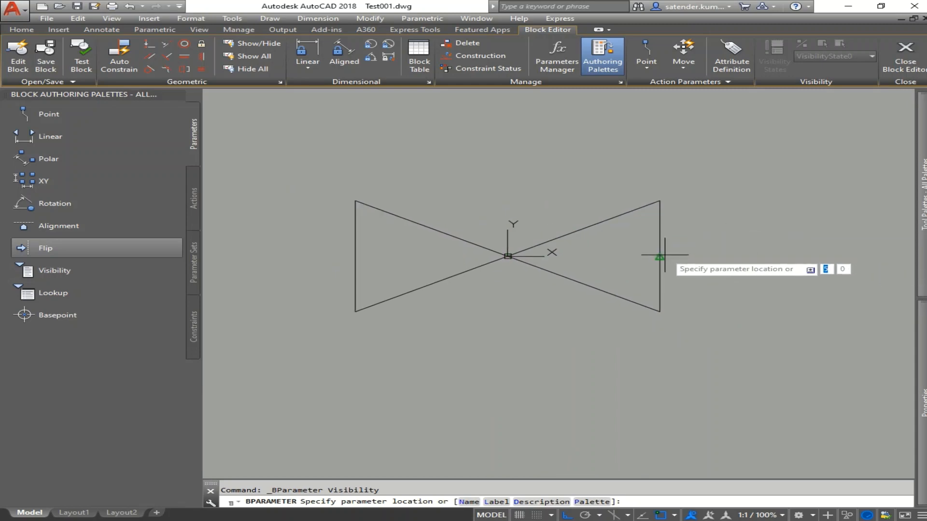
middle_click_drag(620, 302, 706, 264)
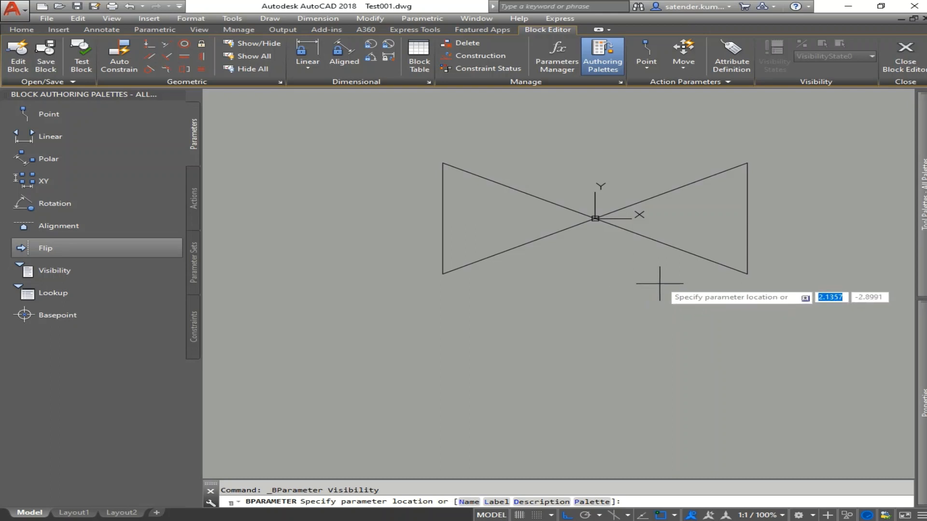
left_click(659, 285)
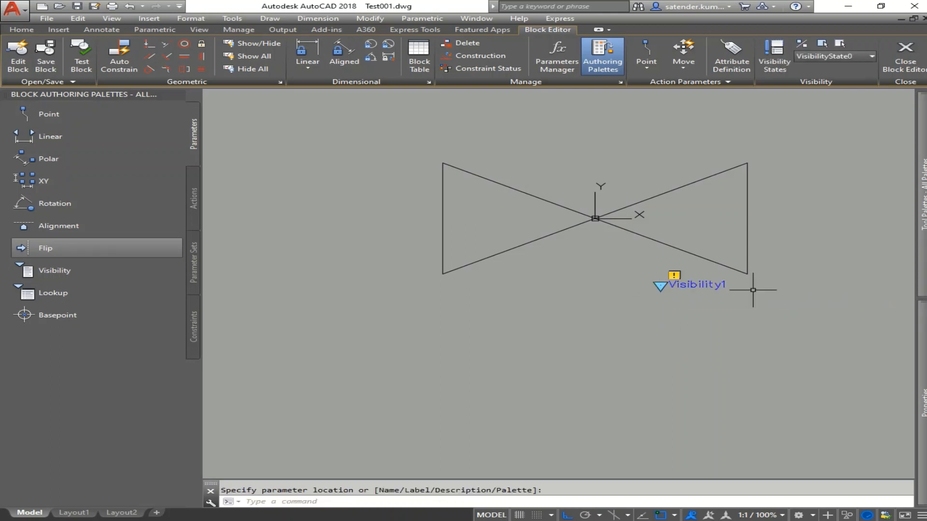
Step: Rename the visibility parameter's default state as GATE VALVE and copy that name
scroll(713, 349, "down", 4)
middle_click_drag(713, 349, 628, 244)
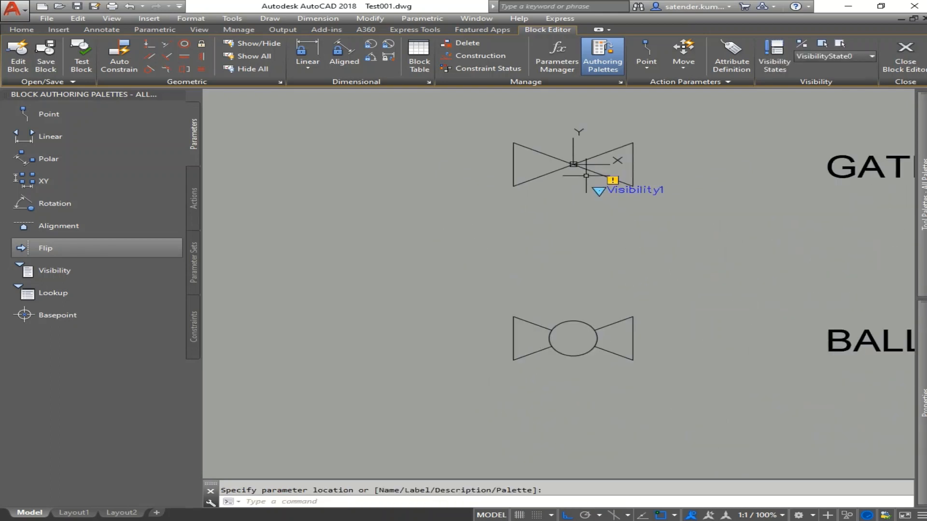
scroll(678, 314, "up", 2)
scroll(662, 312, "down", 5)
mouse_move(638, 327)
middle_mouse_down()
mouse_move(667, 277)
mouse_move(627, 389)
mouse_move(652, 387)
mouse_move(659, 335)
middle_mouse_up()
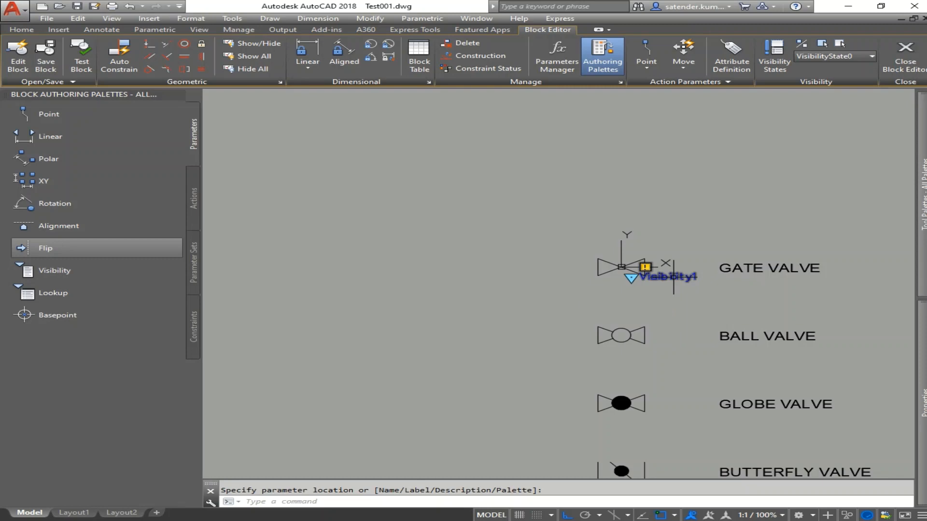
double_click(674, 276)
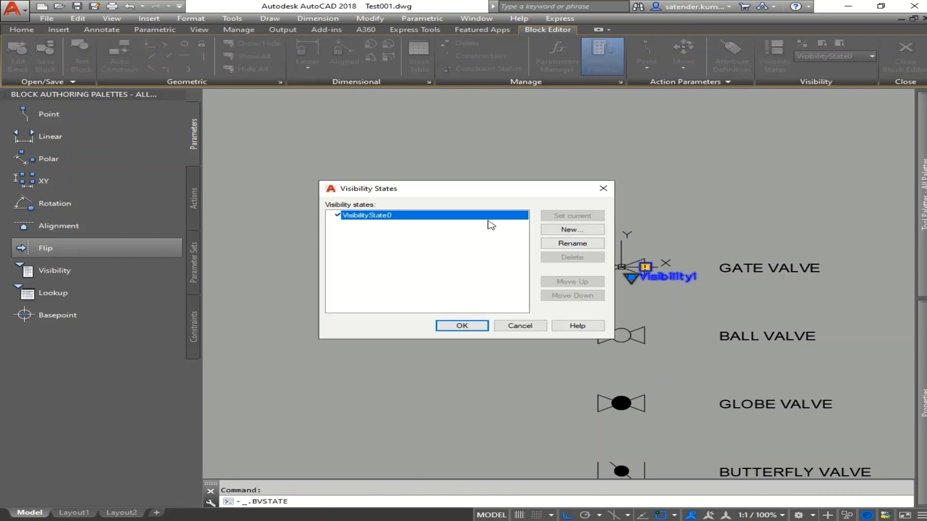
left_click_drag(445, 192, 594, 187)
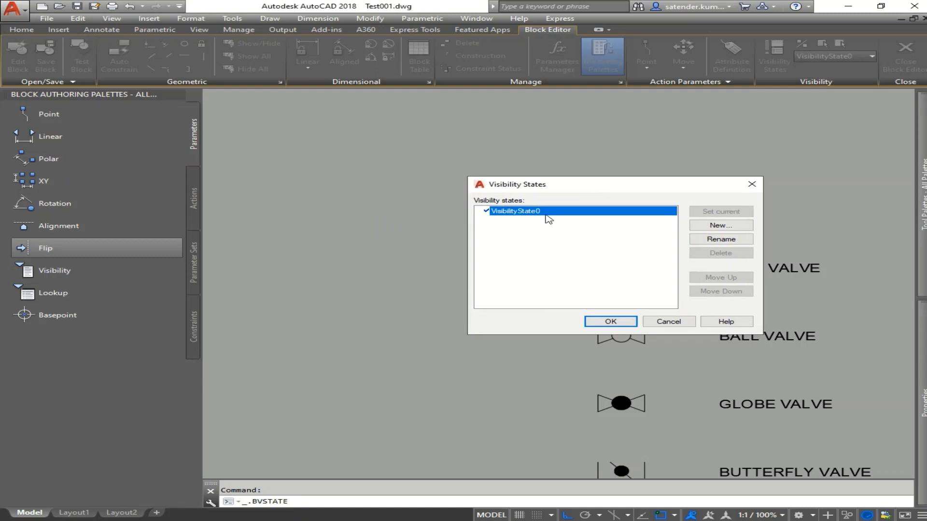
left_click(548, 212)
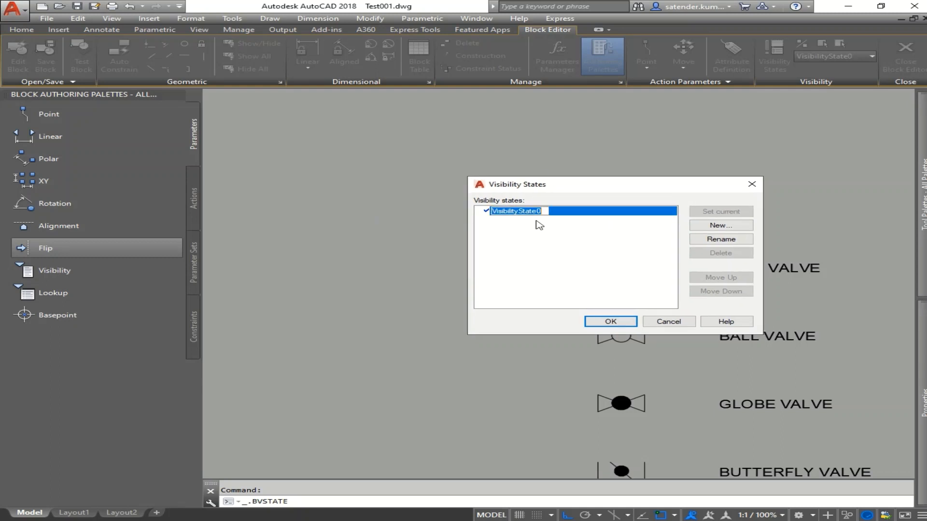
left_click_drag(564, 188, 410, 125)
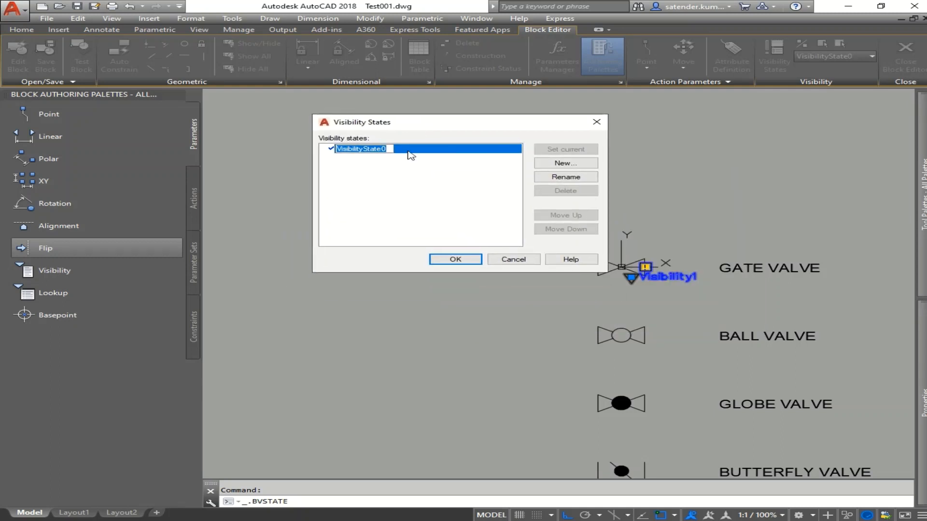
type("GATE VALVE")
left_click_drag(389, 151, 310, 144)
key("ctrl+c")
left_click(365, 180)
left_click(367, 153)
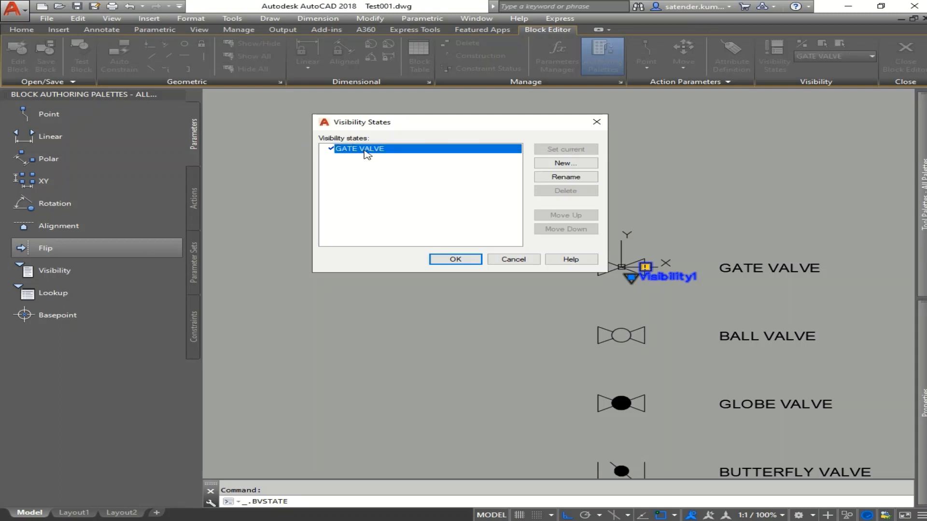
Step: Create a visibility state named BALL VALVE, leaving the visibility of existing objects unchanged
left_click(565, 163)
key("ctrl+v")
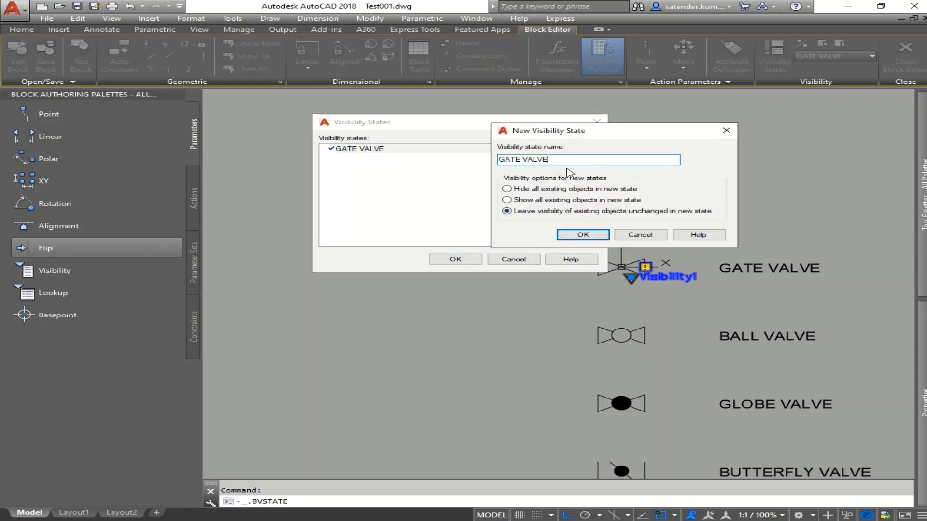
double_click(519, 159)
type("BALL")
left_click(587, 237)
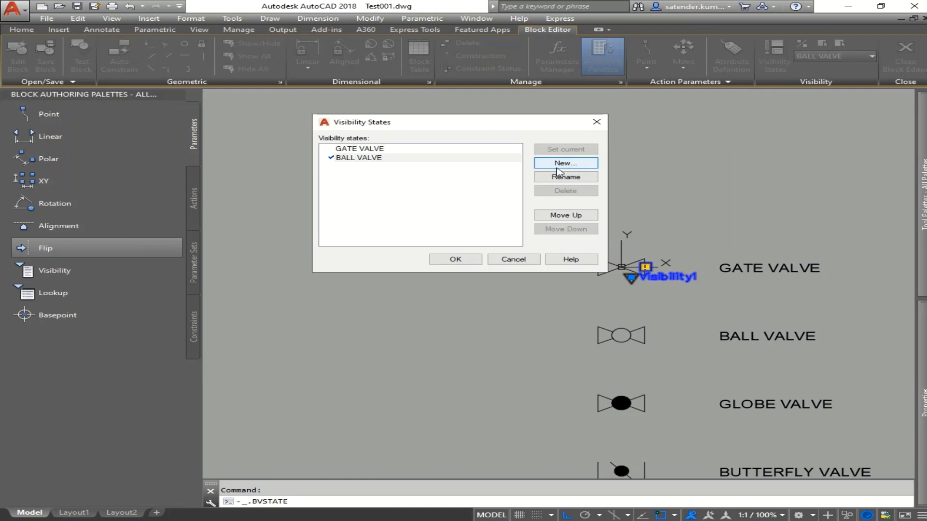
Step: Create a visibility state named GLOBE VALVE, leaving the visibility of existing objects unchanged
left_click(557, 168)
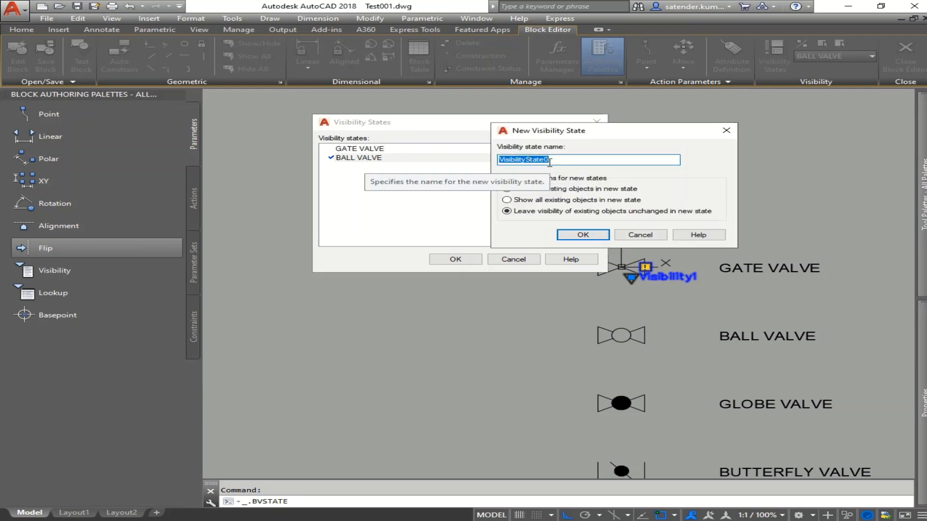
key("ctrl+v")
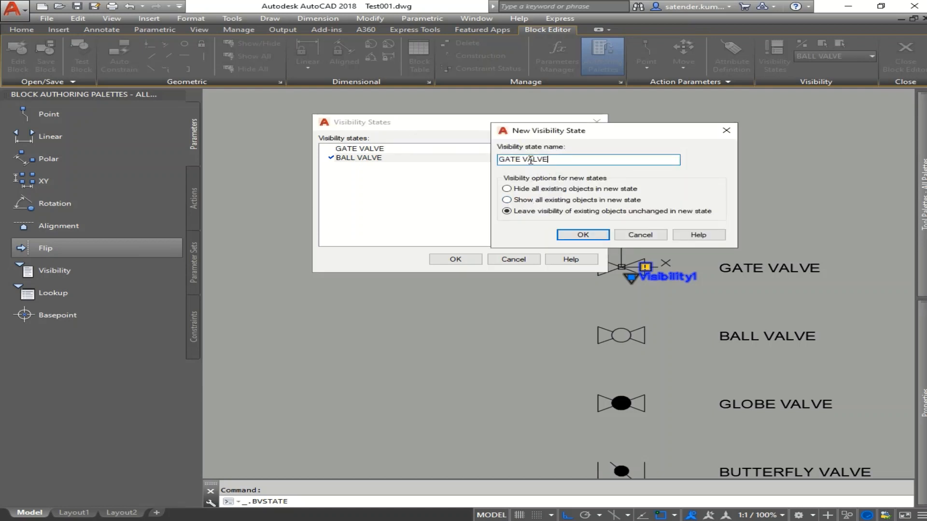
left_click_drag(521, 160, 454, 158)
type("C")
key("BackSpace")
type("GLOBE")
left_click(583, 235)
Step: Create a visibility state named BUTTERFLY VALVE with existing objects' visibility unchanged, and accept the list of states
left_click(559, 165)
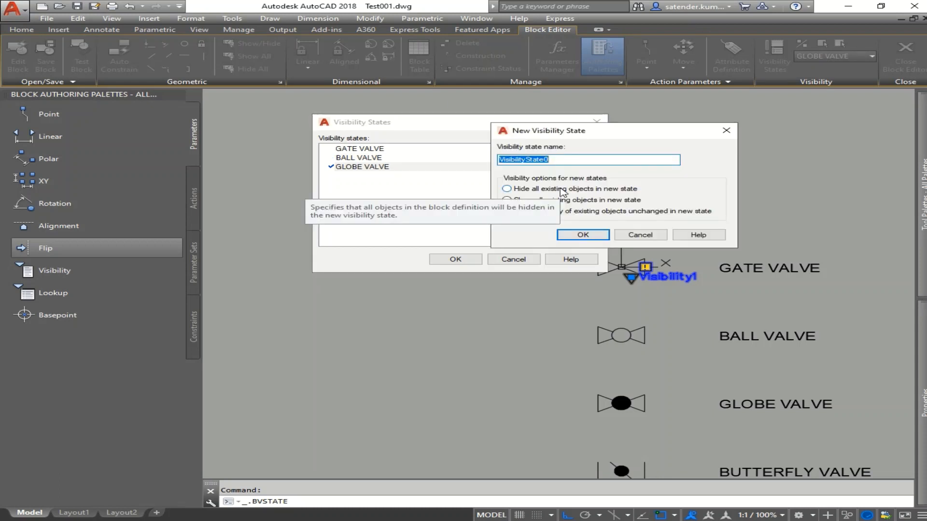
type("GATE VALVE")
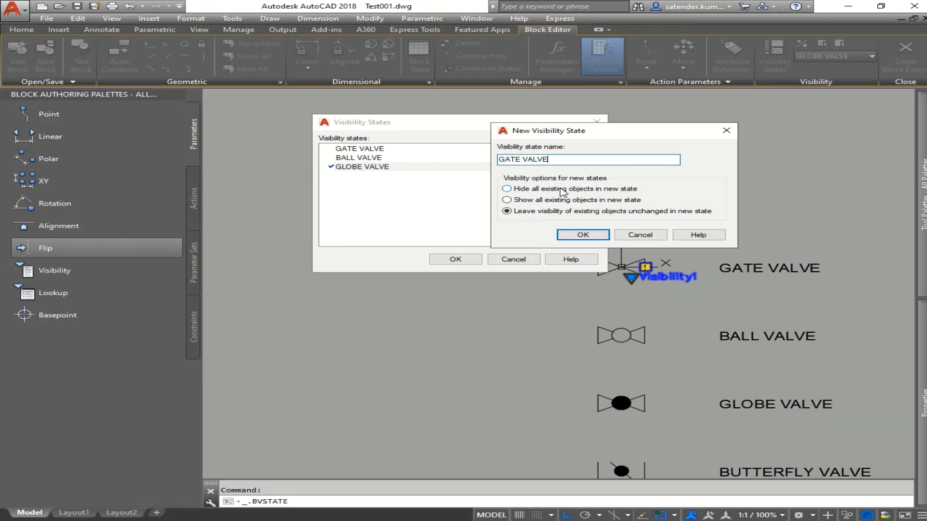
double_click(509, 159)
type("BUTTERFY")
key("BackSpace")
type("LY")
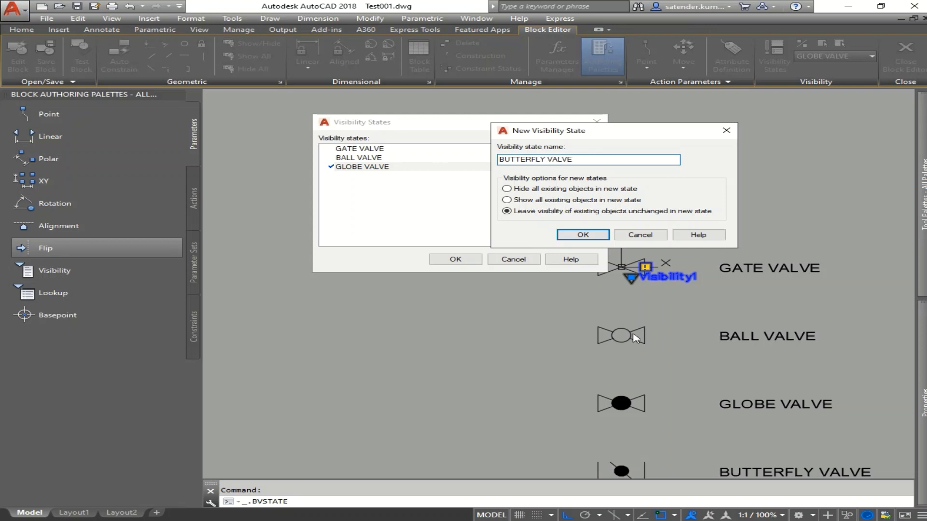
left_click(590, 236)
left_click(726, 443)
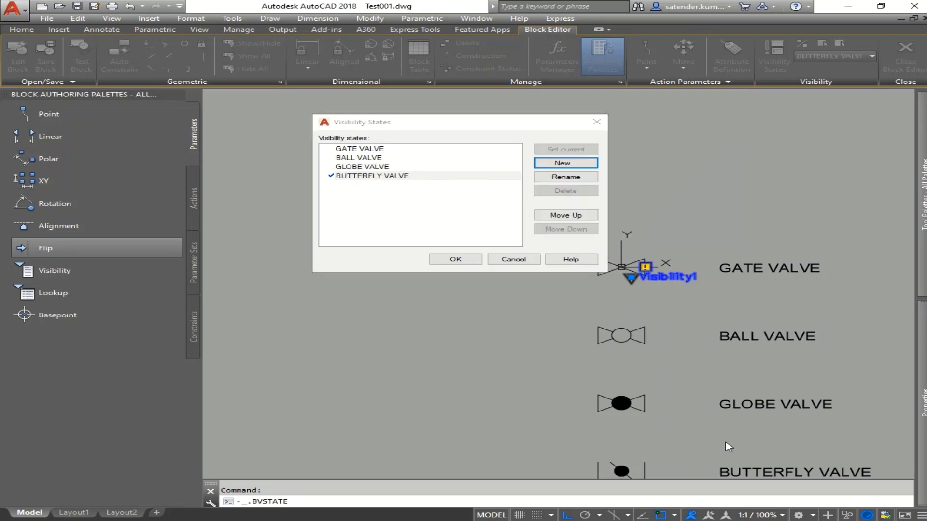
left_click_drag(499, 117, 514, 102)
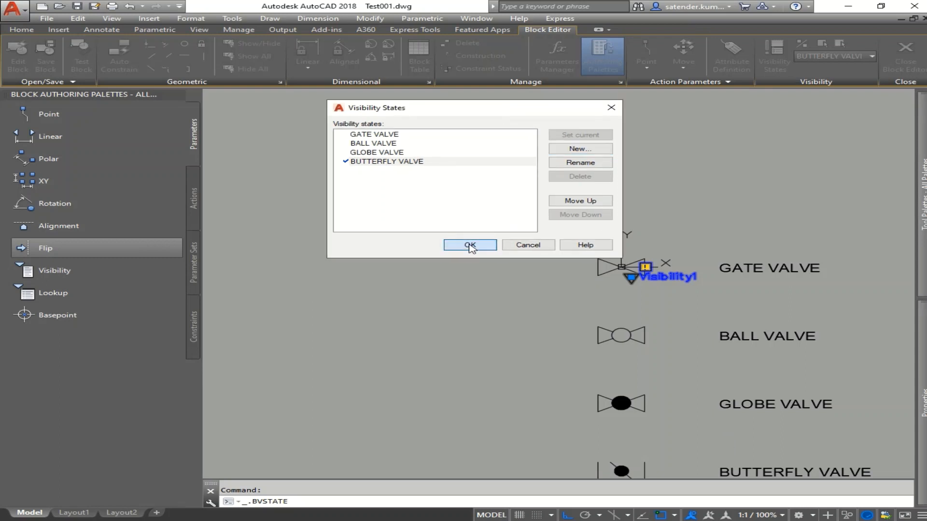
left_click(469, 244)
Step: Reopen the visibility parameter's states and create one named DIAPHRAGM VALVE, leaving the visibility of existing objects unchanged
scroll(575, 203, "down", 4)
scroll(611, 290, "up", 4)
middle_click_drag(610, 290, 623, 337)
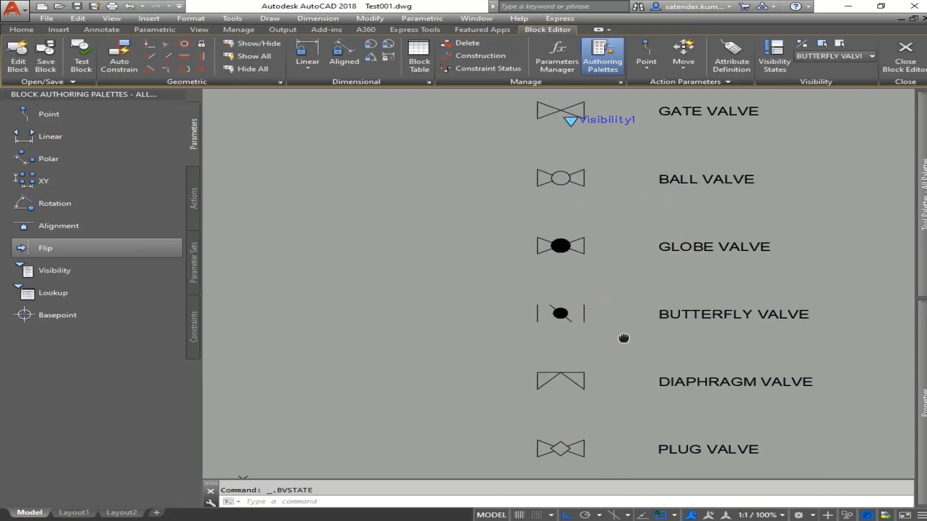
scroll(703, 341, "down", 3)
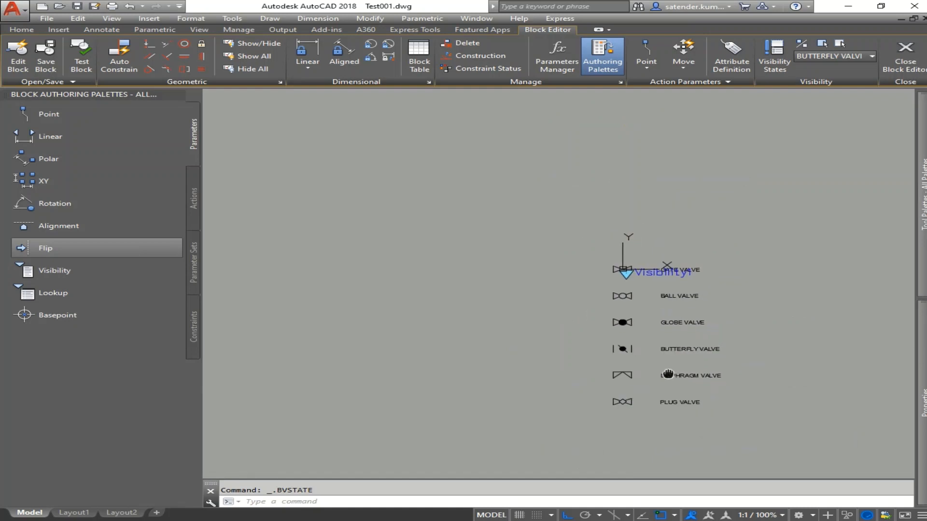
scroll(650, 323, "up", 2)
middle_click_drag(650, 323, 617, 309)
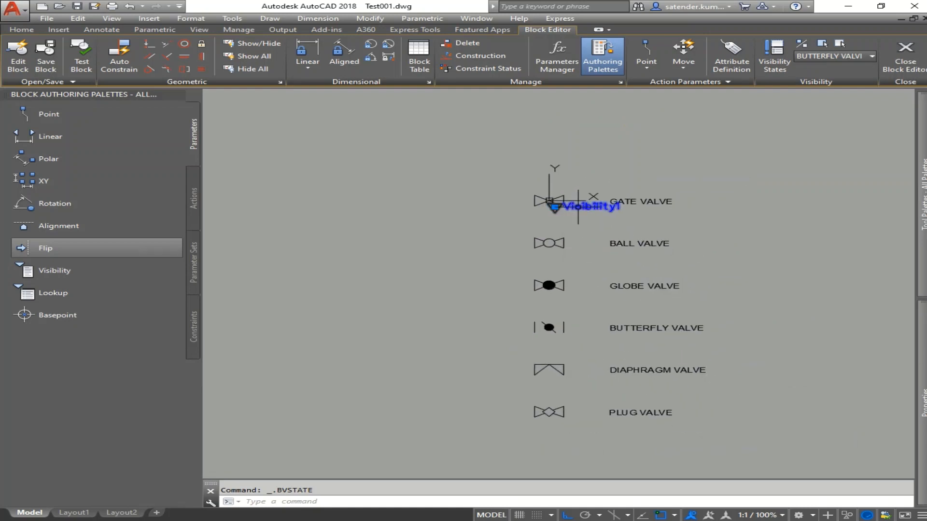
double_click(586, 206)
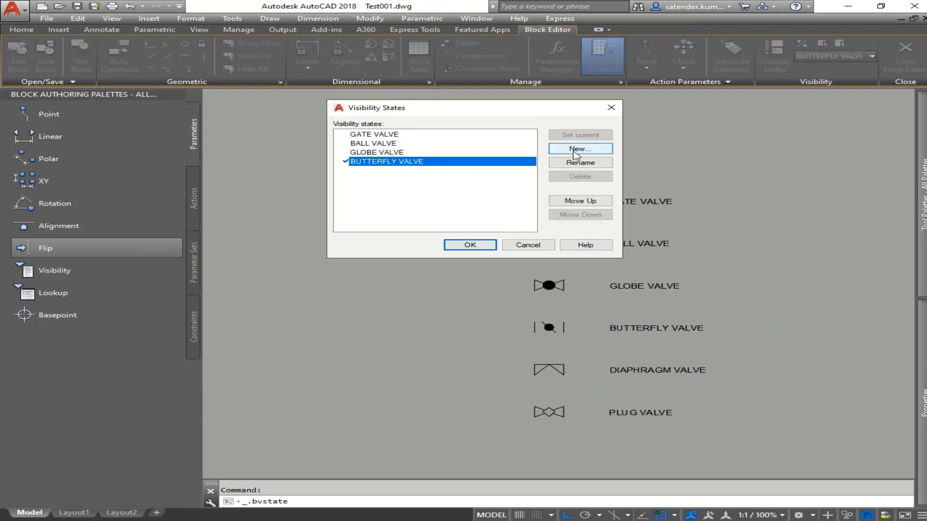
left_click(576, 150)
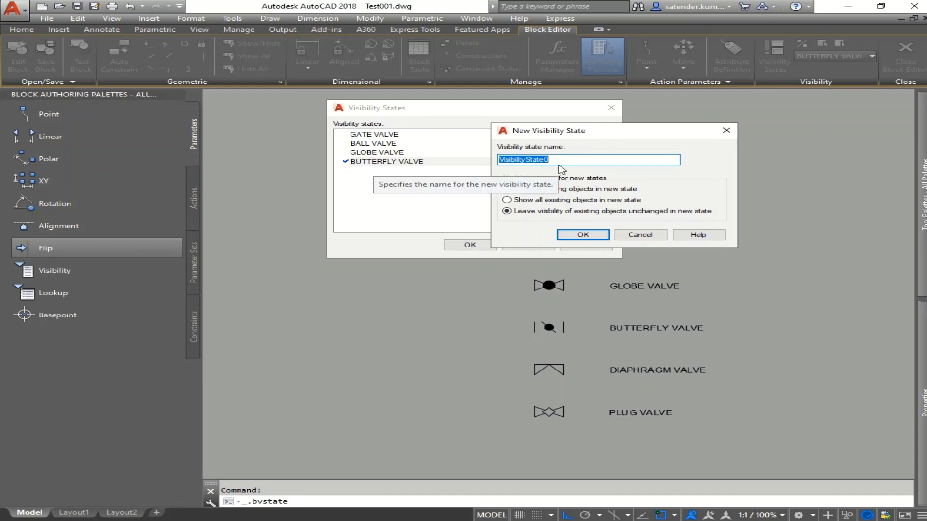
type("GATE VALVE")
double_click(519, 159)
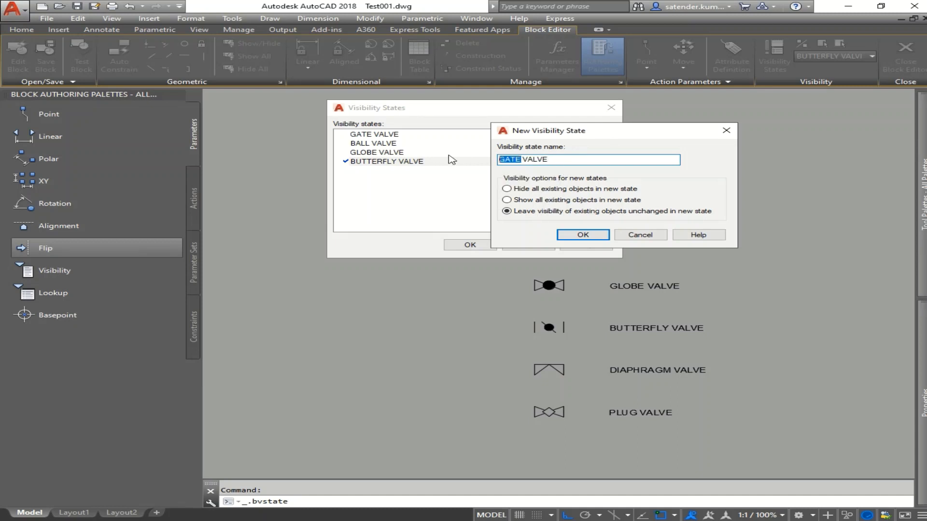
type("DIAPHRAGM")
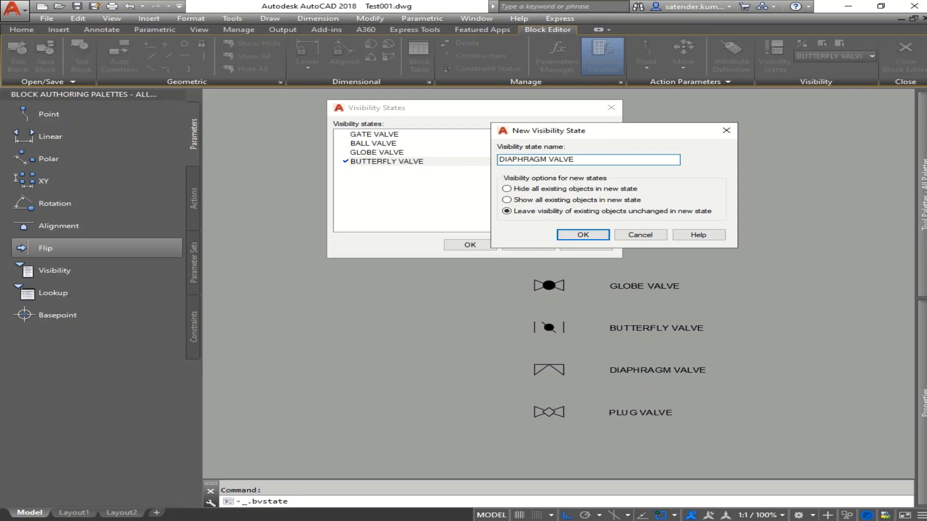
left_click(566, 234)
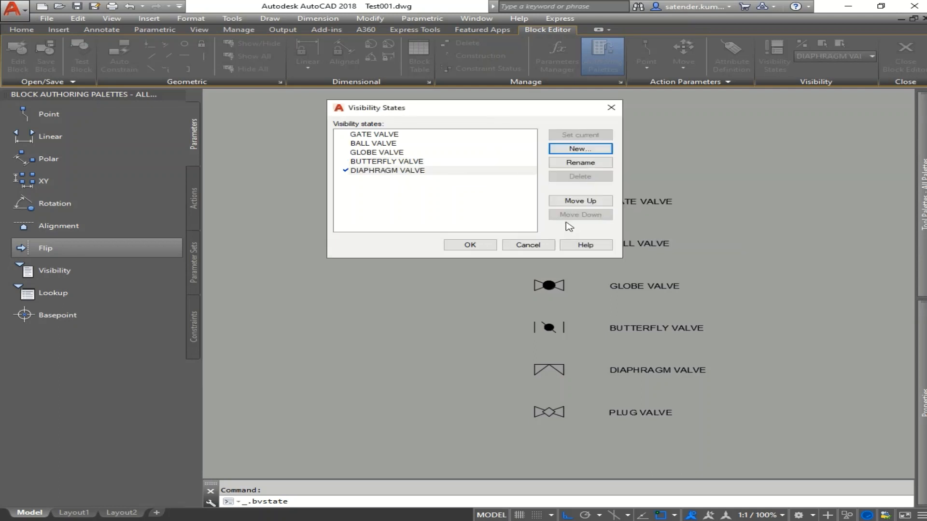
Step: Create a visibility state named PLUG VALVE, leaving the visibility of existing objects unchanged
left_click(580, 149)
type("GATE VALVE")
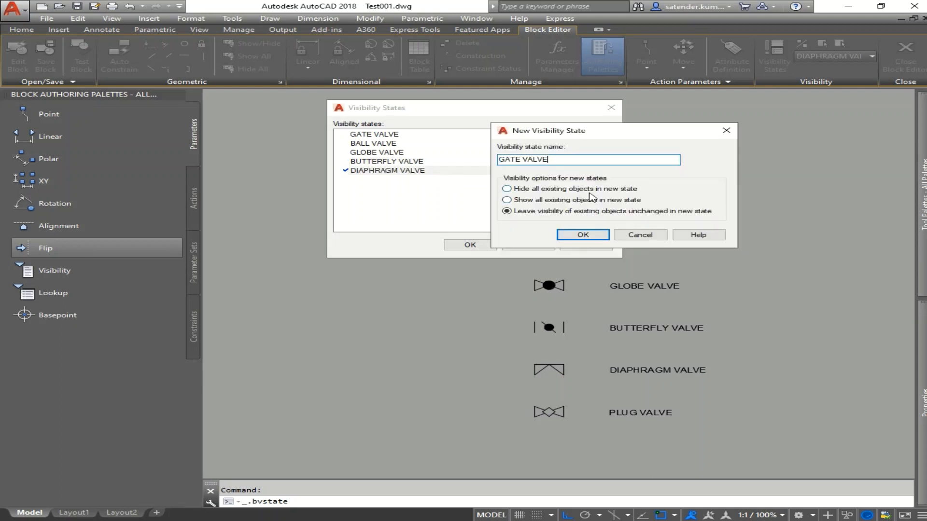
left_click_drag(520, 160, 454, 162)
type("PLUG")
left_click(581, 235)
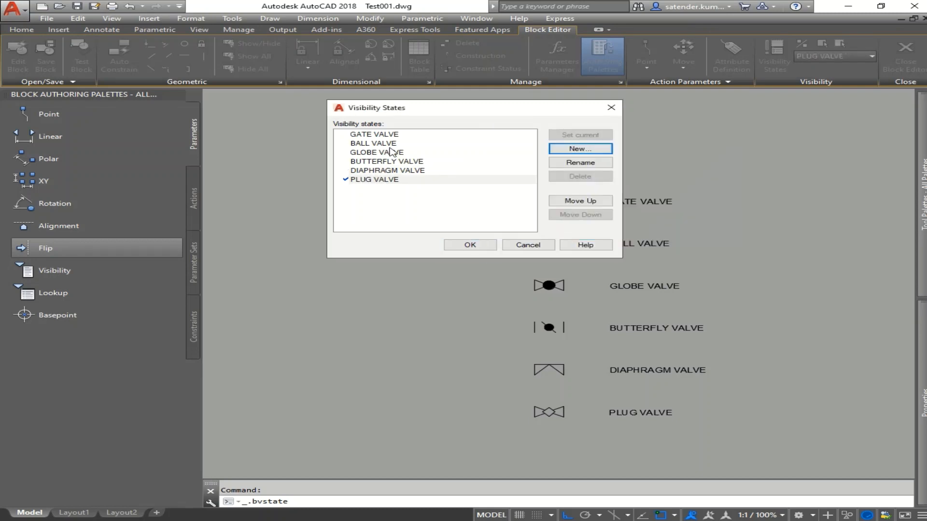
Step: Make GATE VALVE the current visibility state and accept the list of states
left_click(370, 136)
left_click(580, 135)
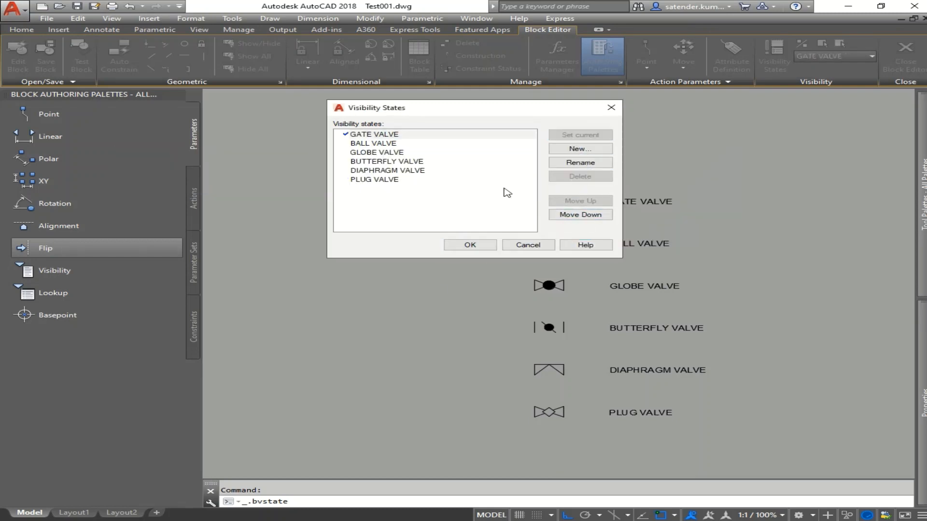
left_click(469, 245)
Step: Erase all six valve name labels beside the symbols, from GATE VALVE down to PLUG VALVE
mouse_move(618, 275)
middle_mouse_down()
mouse_move(633, 250)
mouse_move(589, 312)
mouse_move(607, 337)
middle_mouse_up()
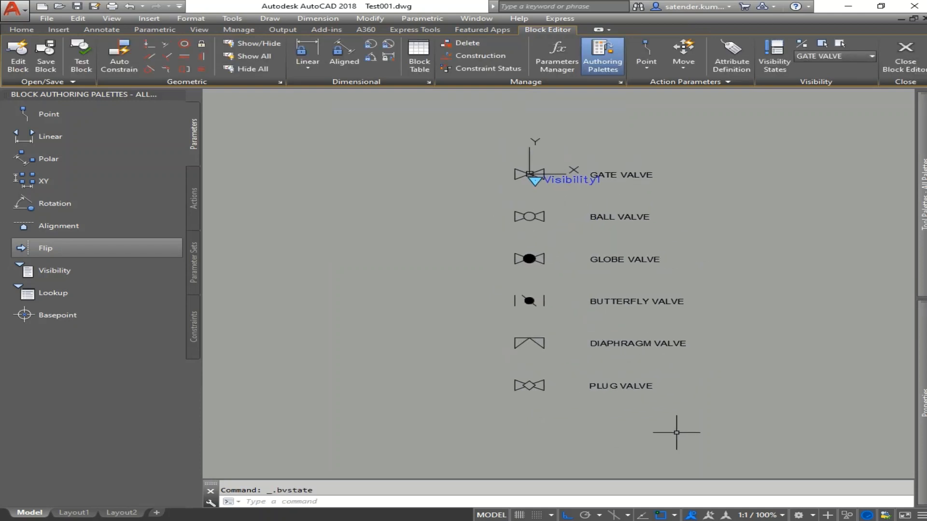
key("Escape")
type("e")
key("Return")
middle_click_drag(706, 357, 685, 372)
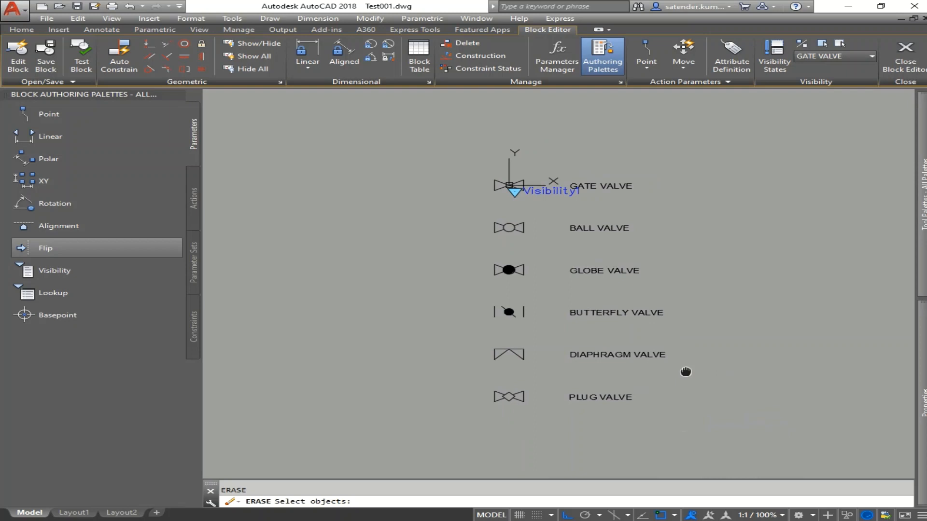
left_click(700, 437)
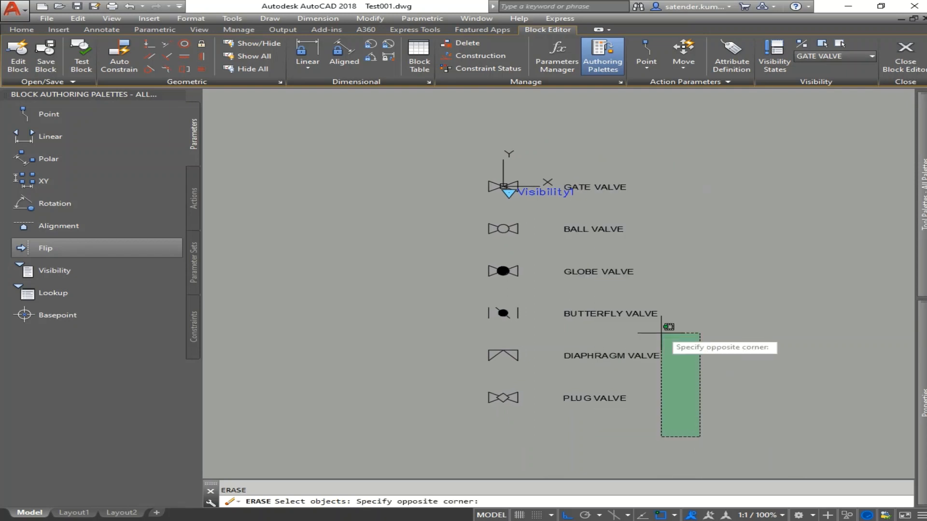
left_click(586, 145)
key("Return")
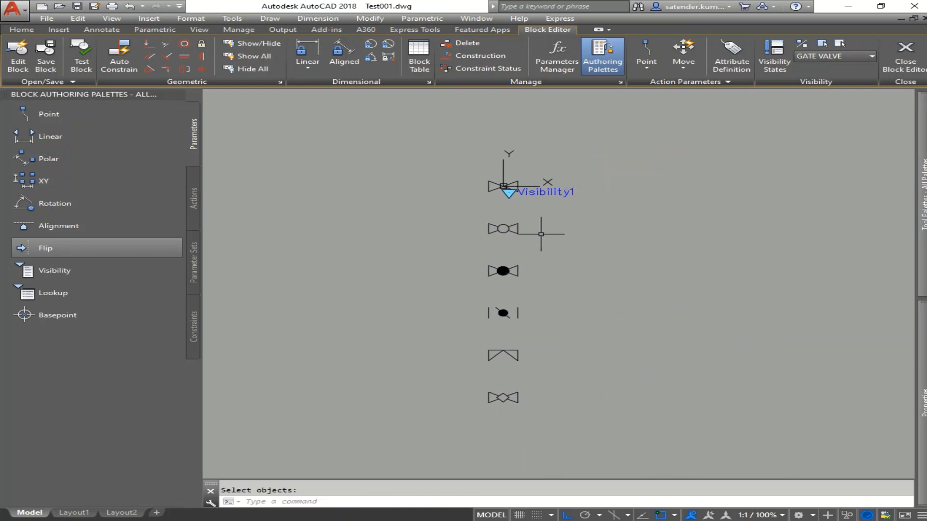
Step: Examine the column of six valve symbols and the visibility parameter's position at the gate valve symbol
mouse_move(650, 395)
middle_mouse_down()
mouse_move(788, 379)
mouse_move(775, 379)
middle_mouse_up()
scroll(637, 239, "up", 2)
middle_click_drag(638, 239, 590, 331)
scroll(591, 205, "up", 6)
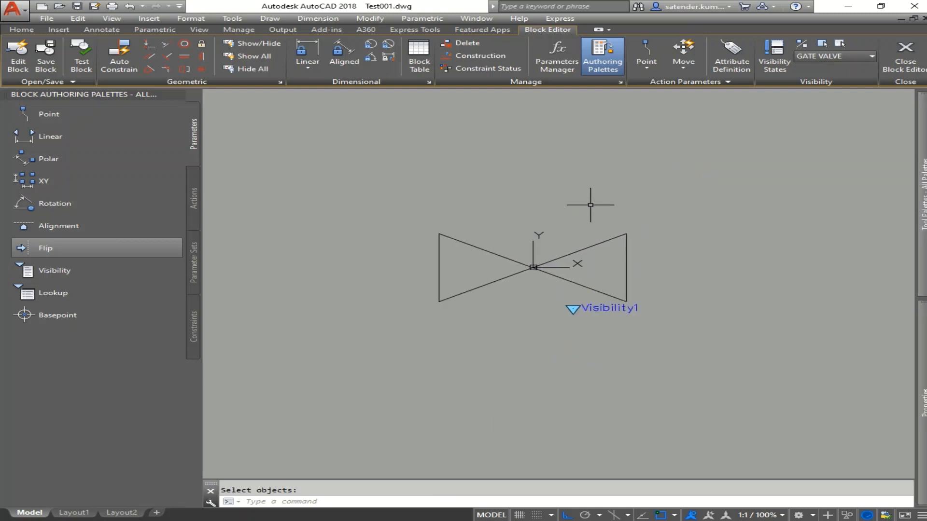
scroll(576, 234, "down", 4)
middle_click_drag(627, 251, 551, 170)
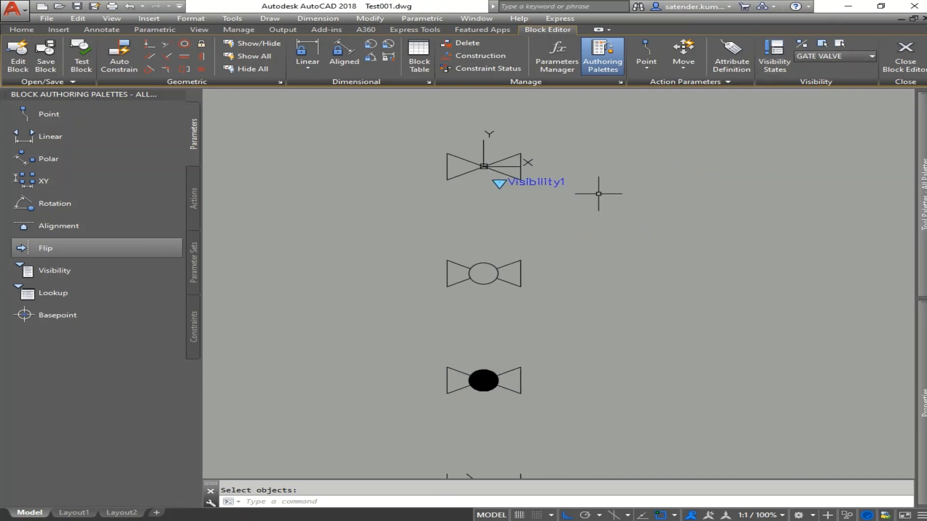
scroll(521, 201, "down", 5)
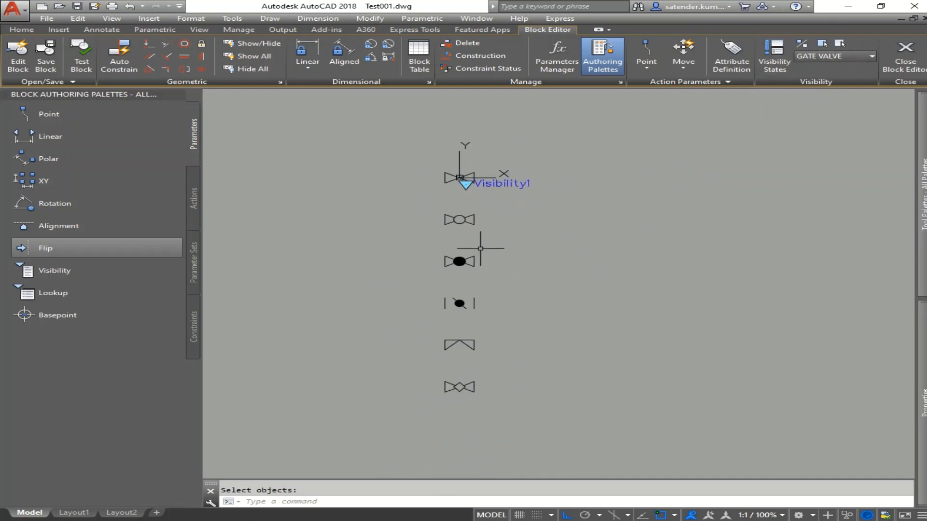
scroll(527, 165, "up", 6)
middle_click_drag(519, 194, 510, 283)
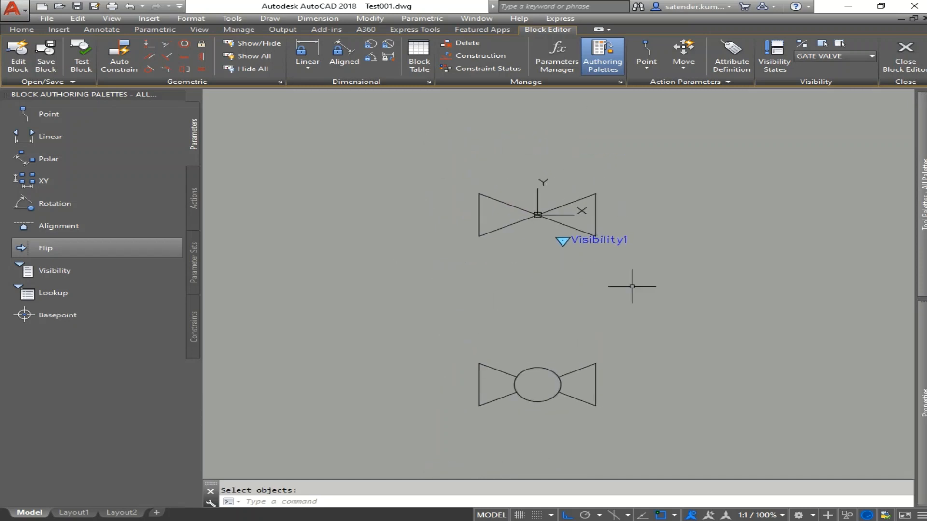
scroll(524, 277, "down", 8)
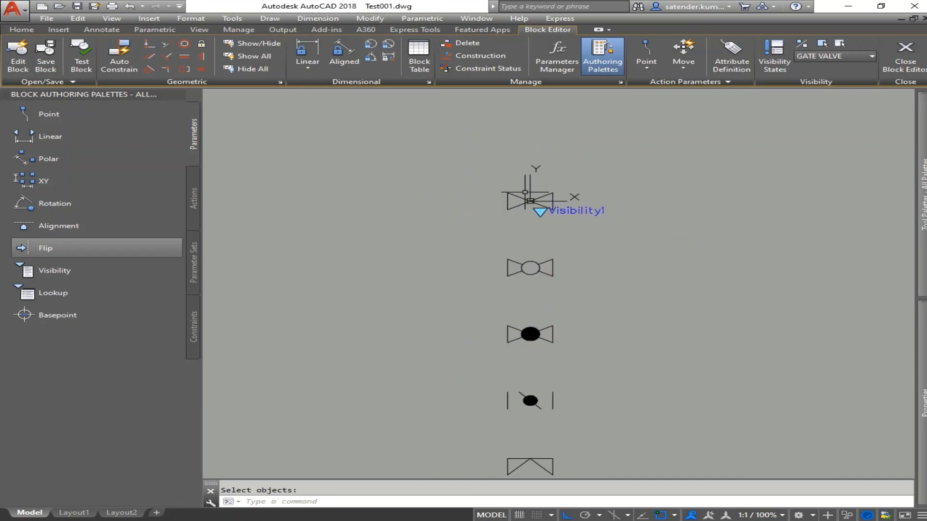
scroll(534, 223, "up", 6)
scroll(569, 138, "down", 3)
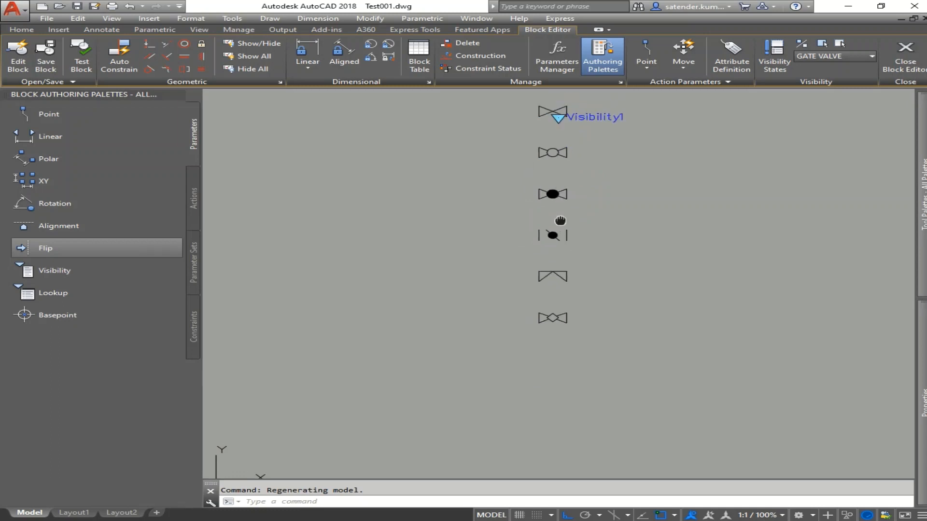
middle_click_drag(553, 157, 553, 194)
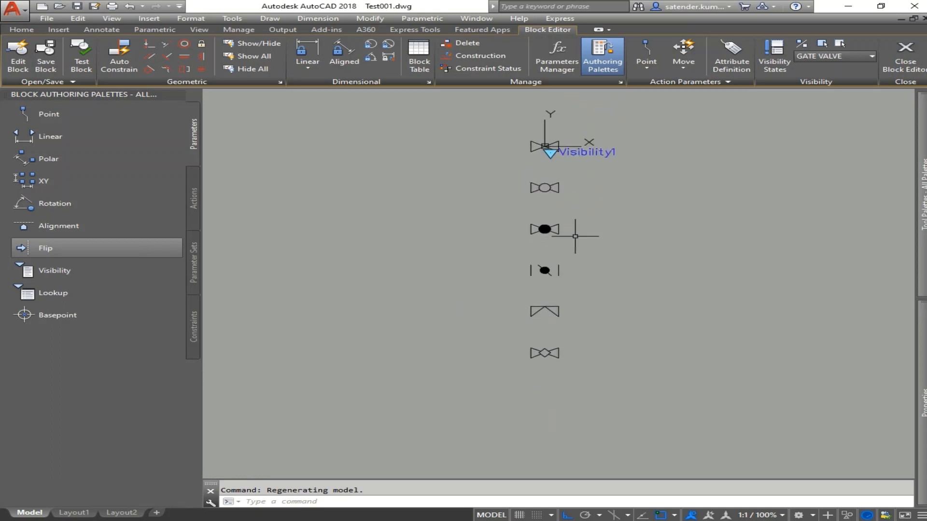
middle_click_drag(575, 236, 555, 289)
middle_click_drag(515, 267, 543, 278)
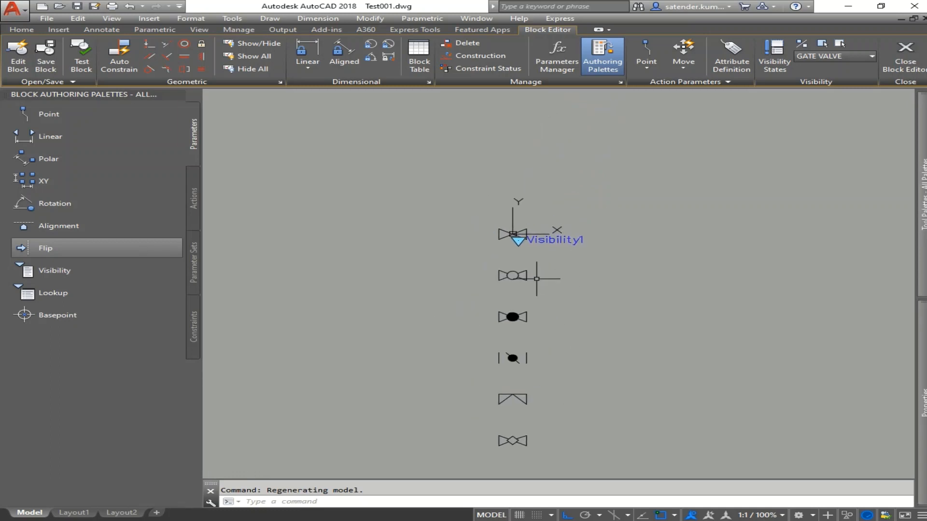
scroll(536, 279, "up", 4)
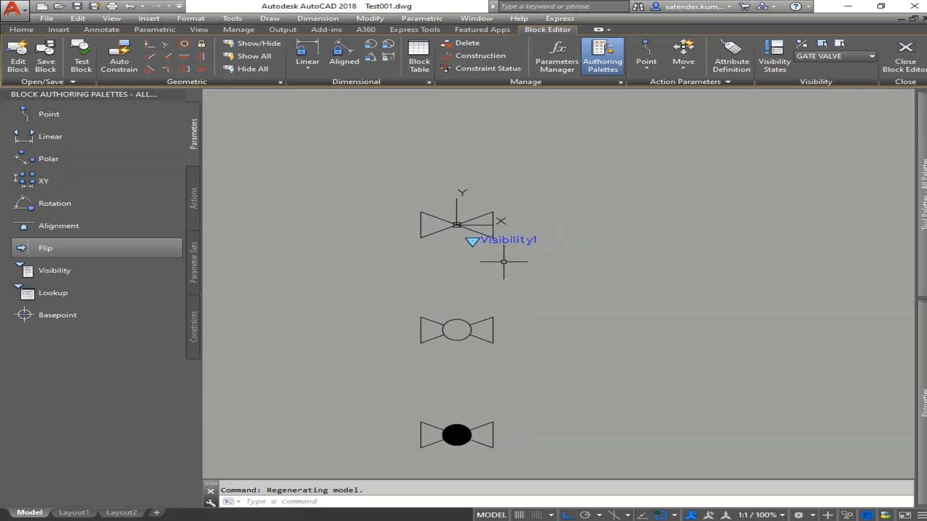
middle_click_drag(496, 259, 534, 180)
middle_click_drag(542, 215, 557, 351)
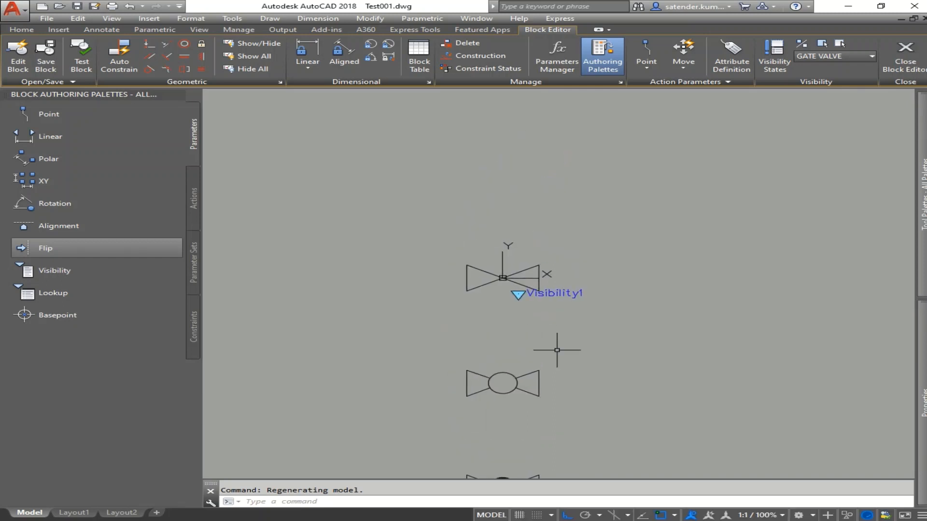
scroll(538, 320, "down", 4)
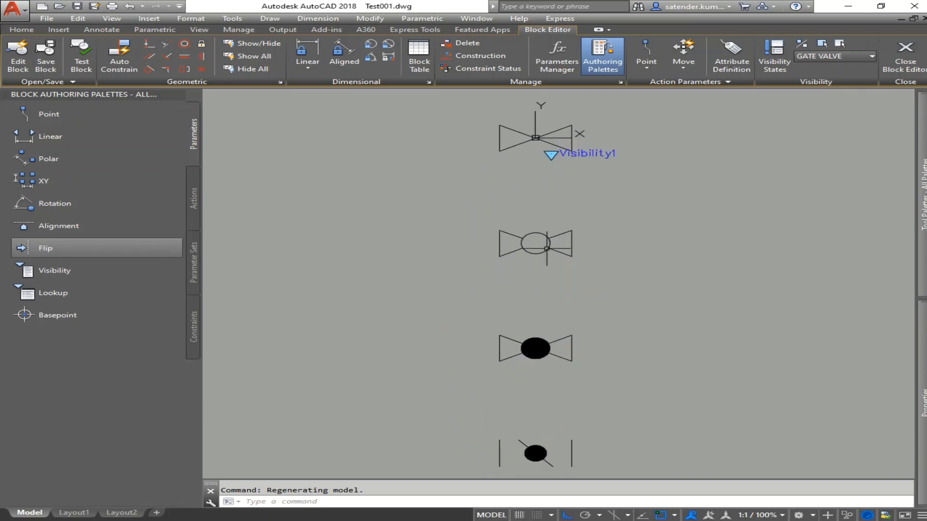
scroll(624, 168, "up", 5)
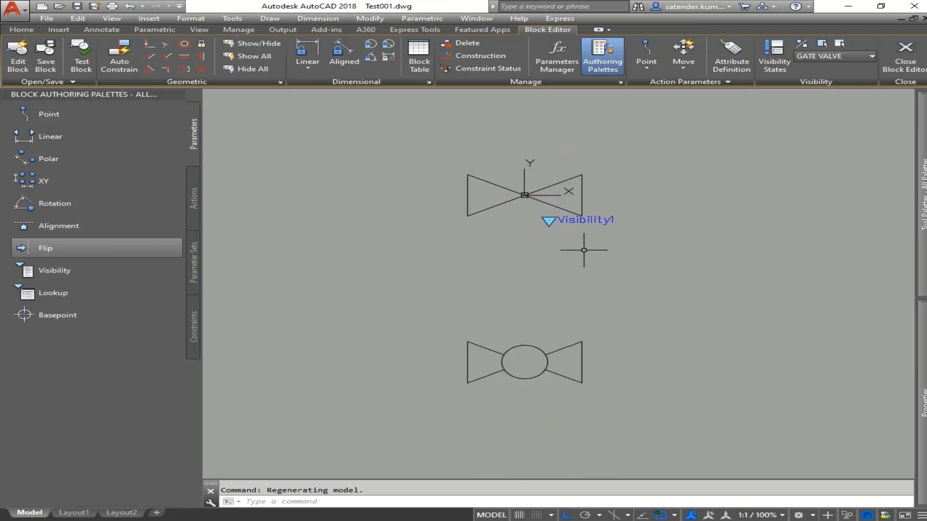
middle_click_drag(598, 252, 563, 304)
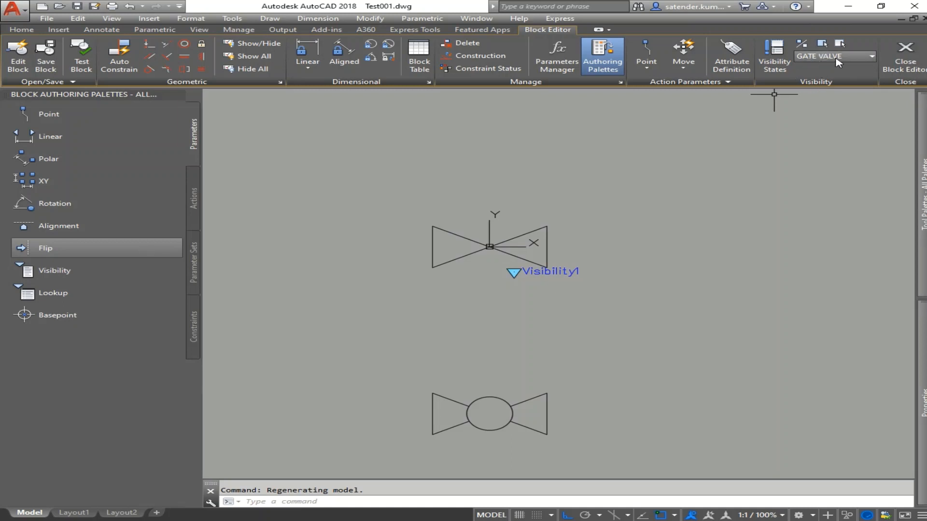
Step: Hide the ball, globe, butterfly, diaphragm and plug valve symbols in the GATE VALVE visibility state only
middle_click_drag(527, 258, 519, 281)
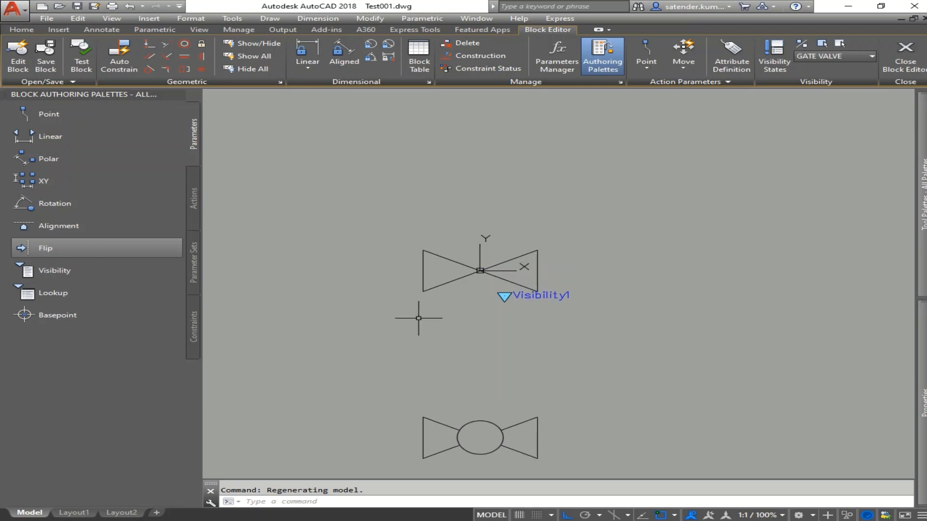
scroll(497, 249, "down", 6)
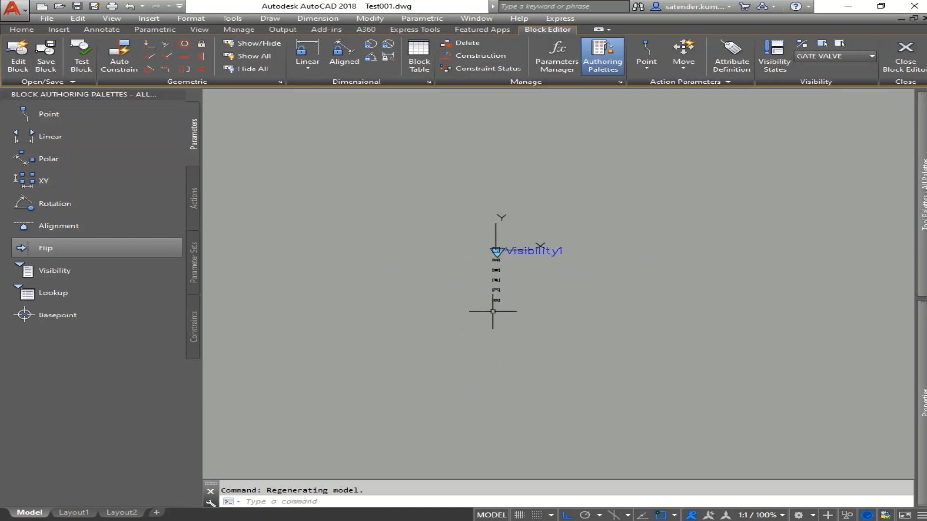
scroll(488, 259, "up", 3)
scroll(497, 273, "up", 1)
middle_click_drag(520, 302, 520, 241)
left_click(480, 166)
scroll(517, 184, "down", 6)
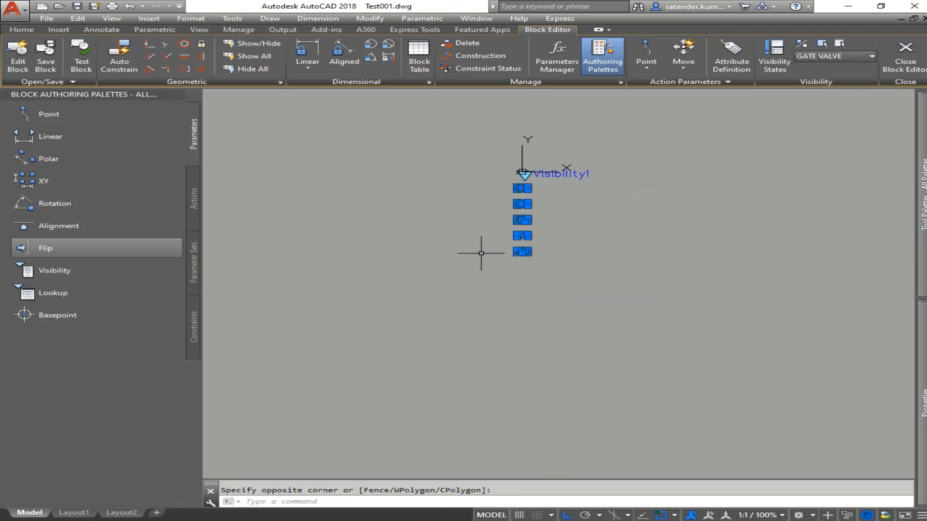
scroll(527, 191, "up", 6)
middle_click_drag(527, 181, 527, 245)
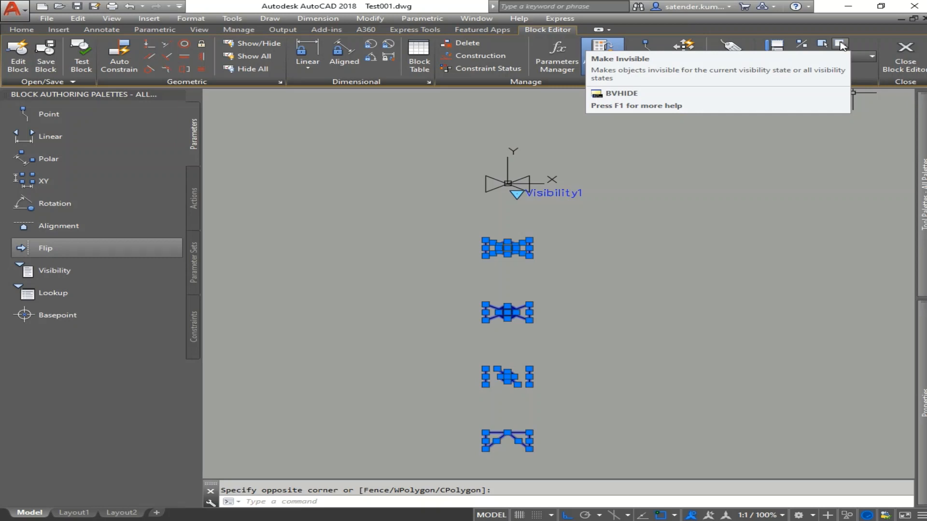
left_click(841, 45)
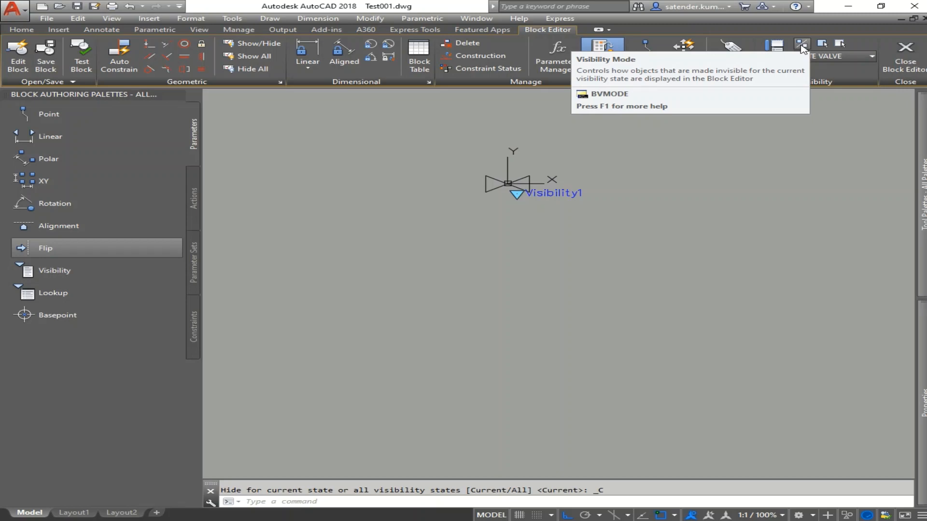
Step: Switch the visibility mode so objects hidden in the current state are shown dimmed, and check the column of valve symbols
left_click(801, 47)
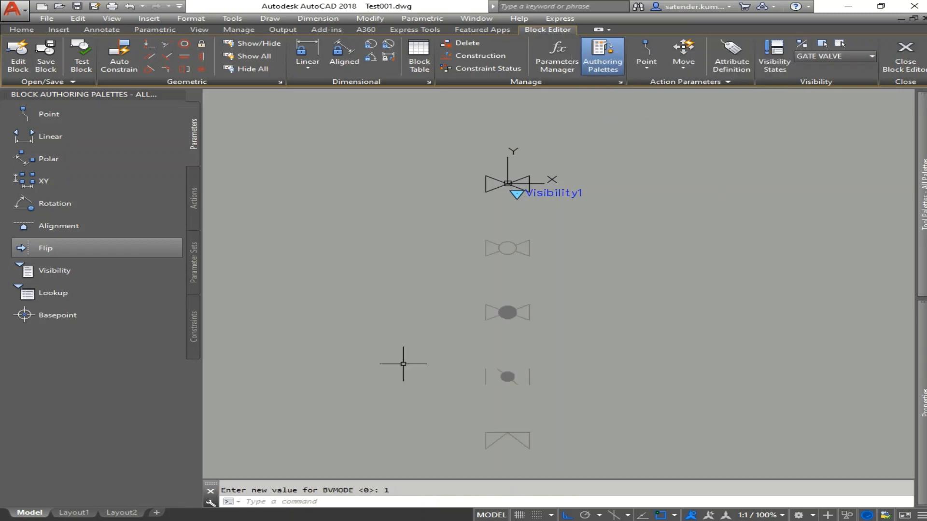
scroll(542, 248, "down", 3)
middle_click_drag(542, 248, 649, 360)
scroll(649, 359, "up", 6)
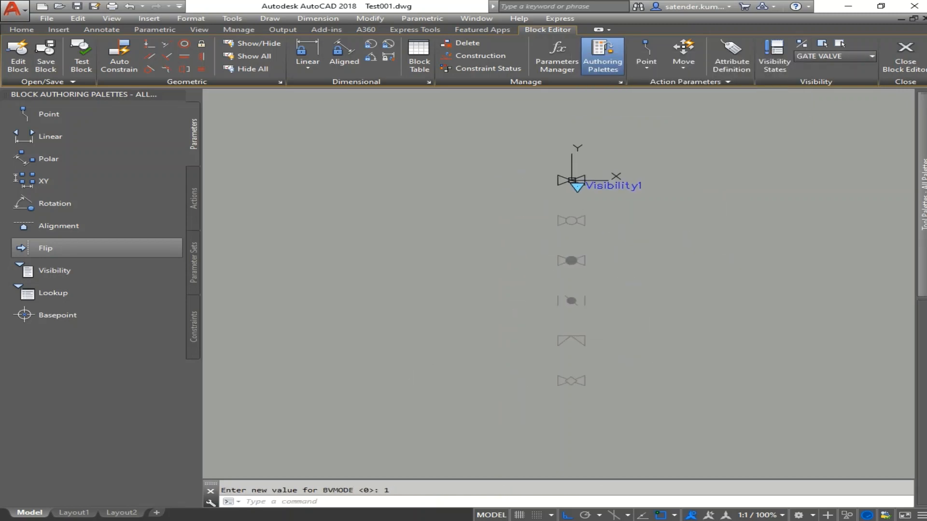
scroll(554, 188, "down", 4)
middle_click_drag(555, 192, 583, 270)
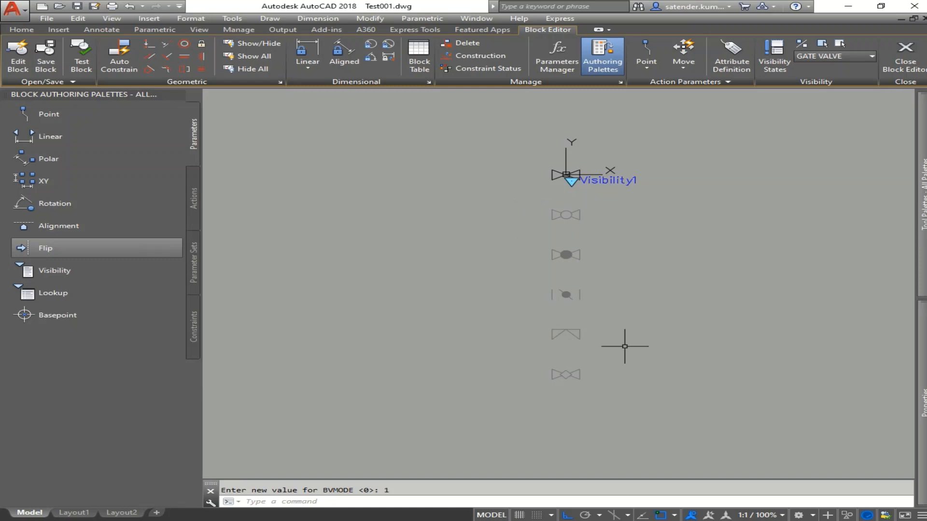
middle_click_drag(625, 346, 599, 337)
mouse_move(570, 228)
middle_mouse_down()
mouse_move(626, 228)
mouse_move(634, 291)
middle_mouse_up()
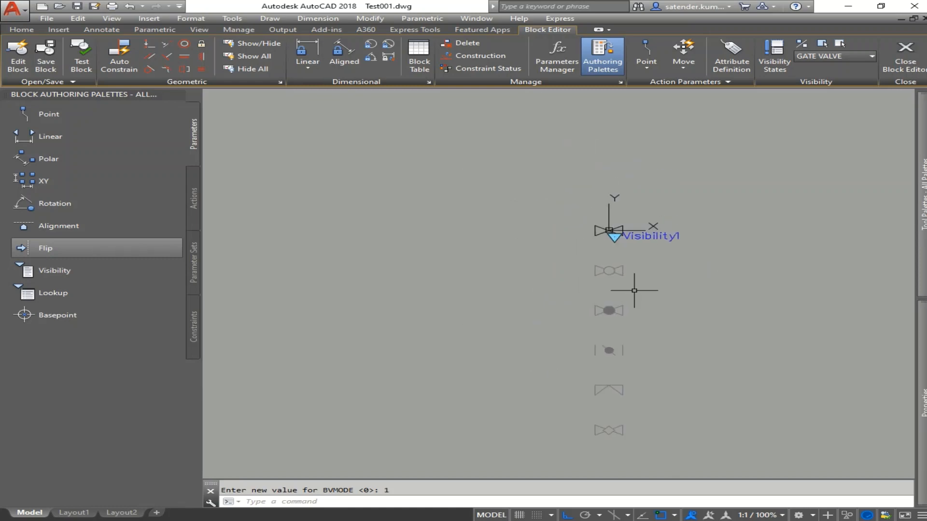
Step: Make BALL VALVE the current visibility state and hide every valve symbol except the ball valve in it
left_click(852, 59)
left_click(819, 79)
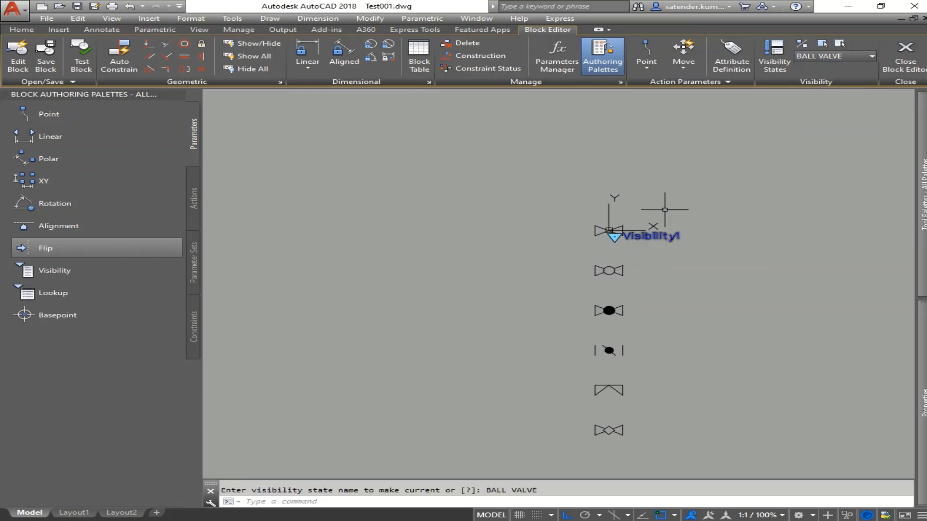
scroll(597, 254, "up", 5)
scroll(586, 179, "up", 2)
left_click(597, 202)
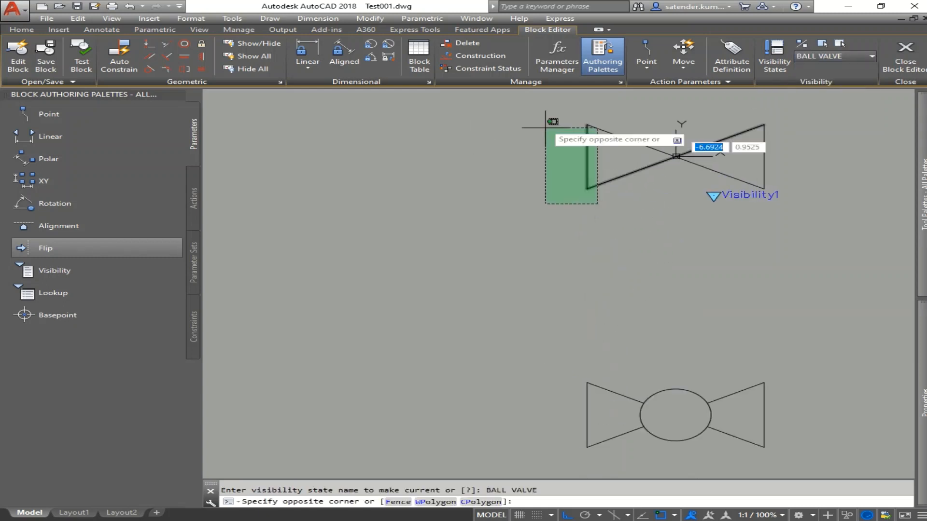
left_click(532, 108)
left_click(779, 163)
left_click(743, 148)
scroll(743, 147, "down", 7)
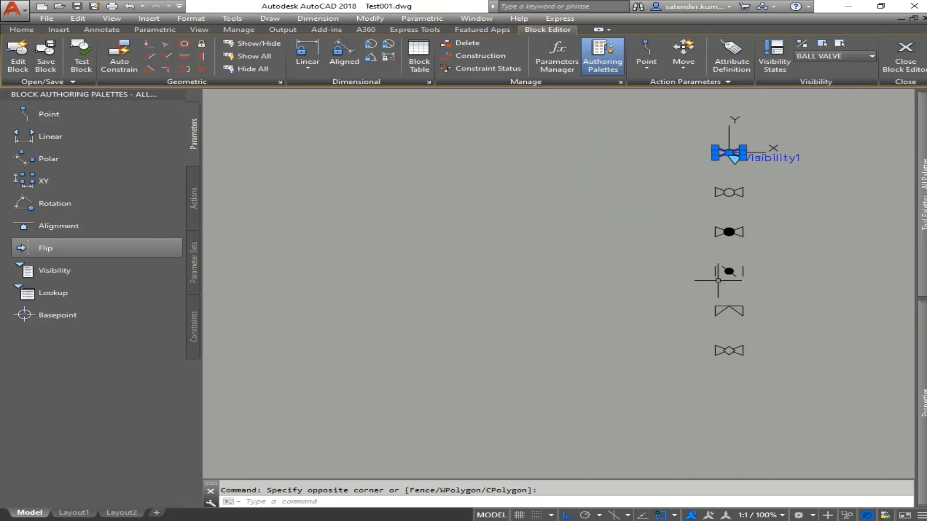
middle_click_drag(718, 280, 699, 220)
left_click(679, 160)
left_click(790, 354)
middle_click_drag(775, 212, 671, 318)
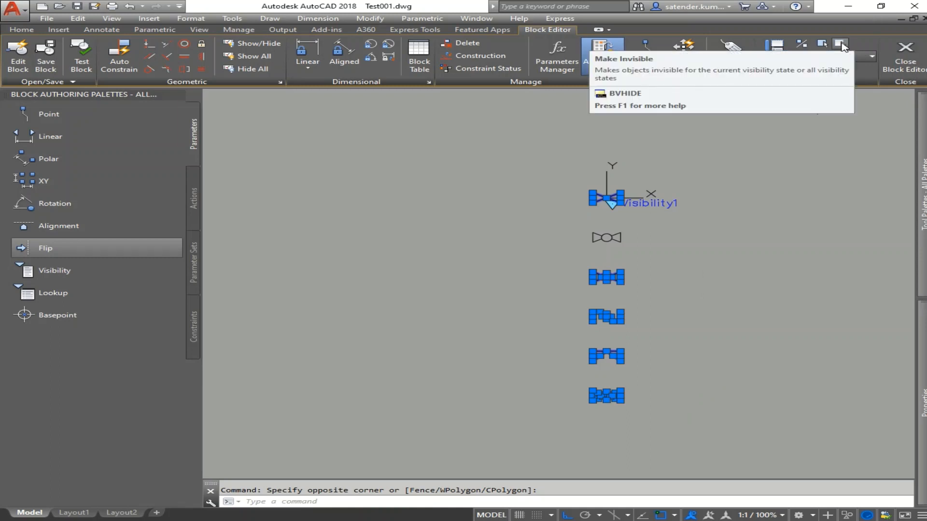
left_click(843, 46)
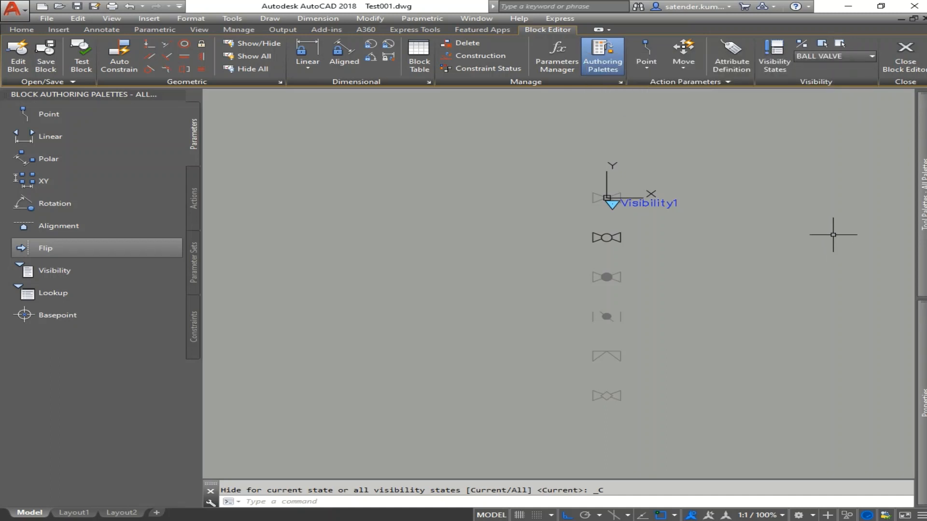
Step: Make GLOBE VALVE the current visibility state and hide every valve symbol except the globe valve in it
middle_click_drag(693, 286, 684, 252)
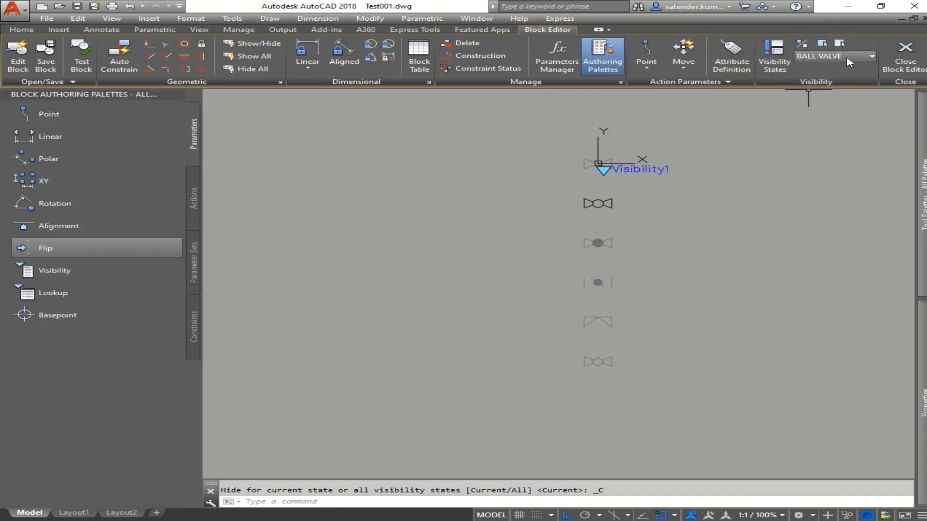
left_click(850, 57)
left_click(819, 93)
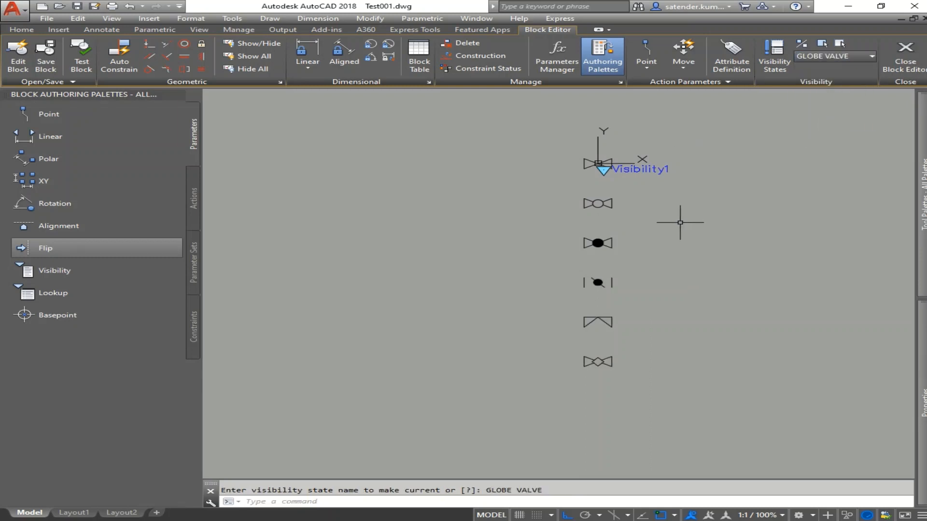
left_click(567, 265)
left_click(651, 409)
scroll(597, 203, "up", 5)
left_click(647, 232)
left_click(500, 176)
middle_click_drag(561, 150, 548, 226)
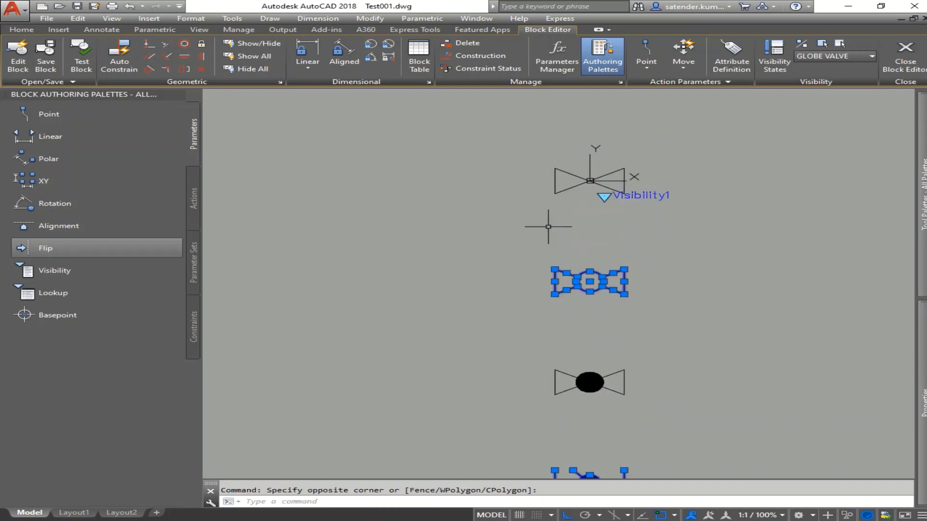
scroll(566, 182, "up", 2)
left_click(655, 177)
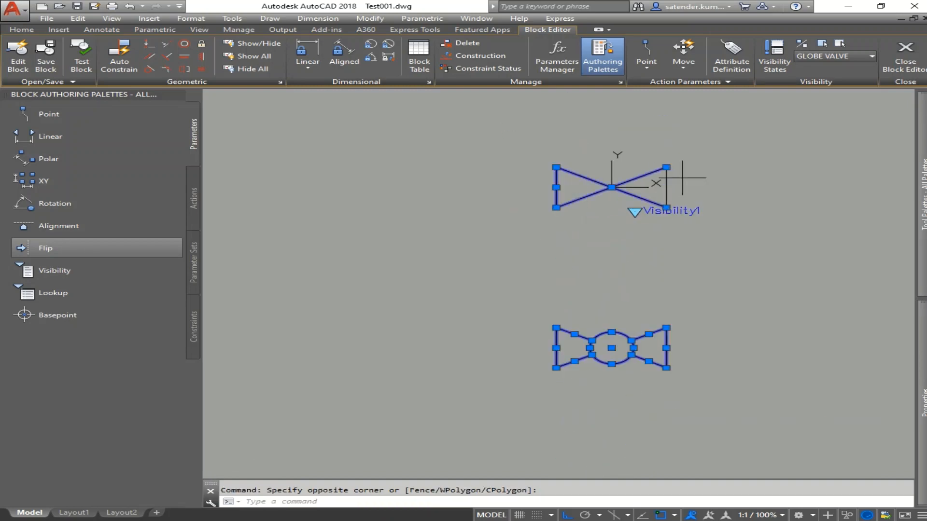
scroll(695, 130, "down", 2)
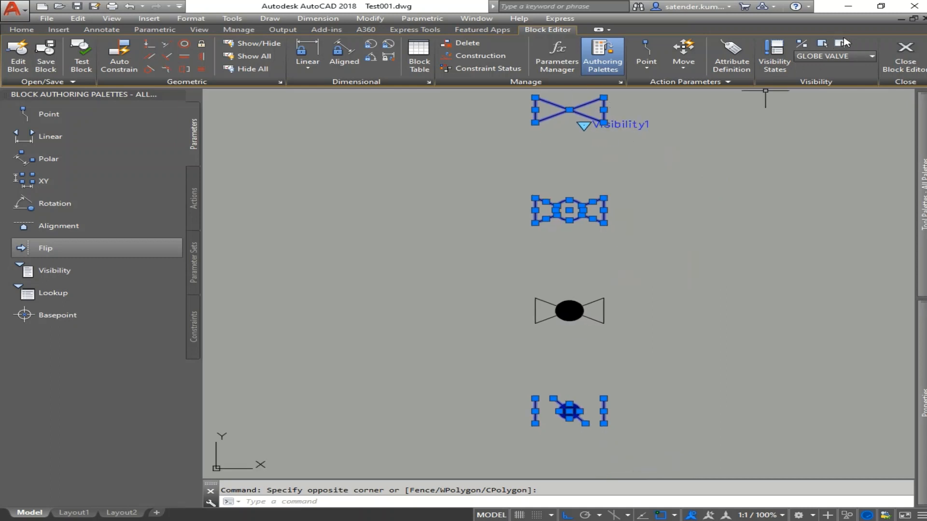
left_click(840, 44)
Step: Make BUTTERFLY VALVE the current visibility state and hide every valve symbol except the butterfly valve in it
scroll(615, 320, "down", 3)
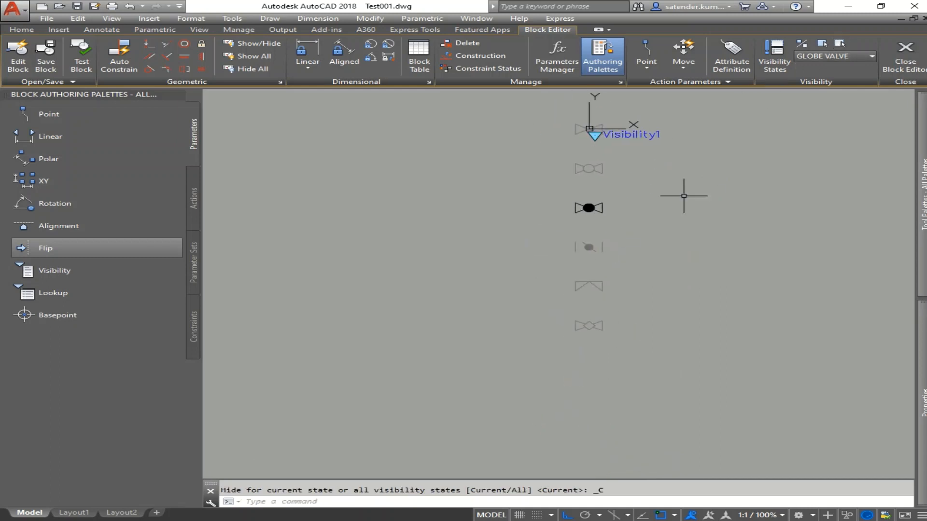
left_click(826, 56)
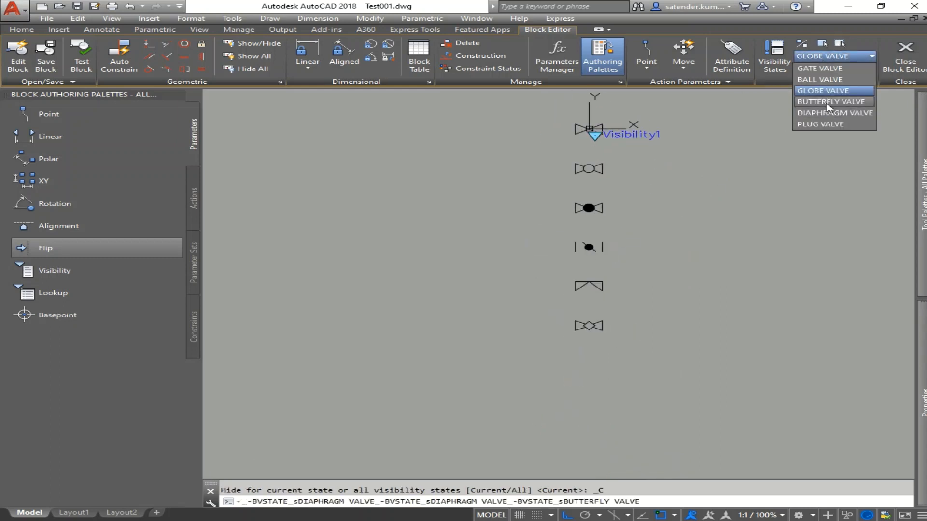
left_click(828, 102)
left_click(544, 265)
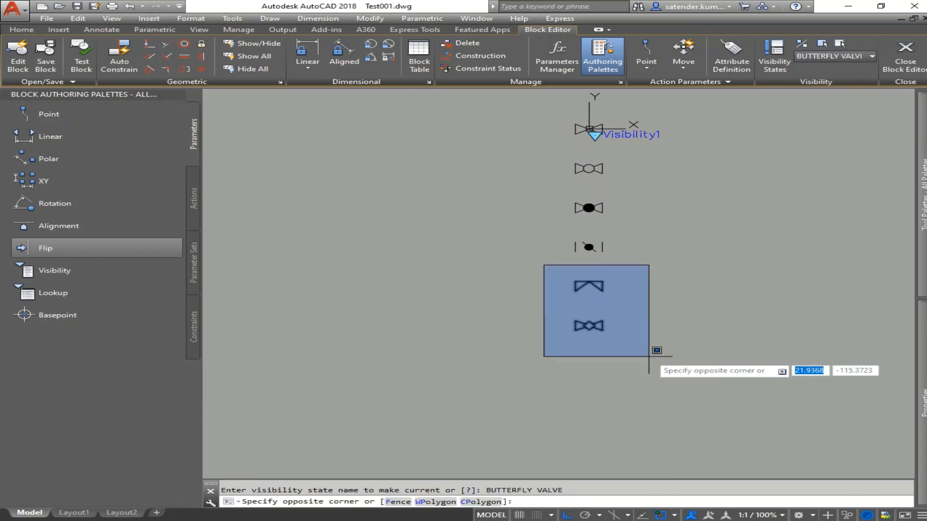
left_click(654, 352)
left_click(621, 221)
left_click(546, 160)
scroll(577, 120, "up", 8)
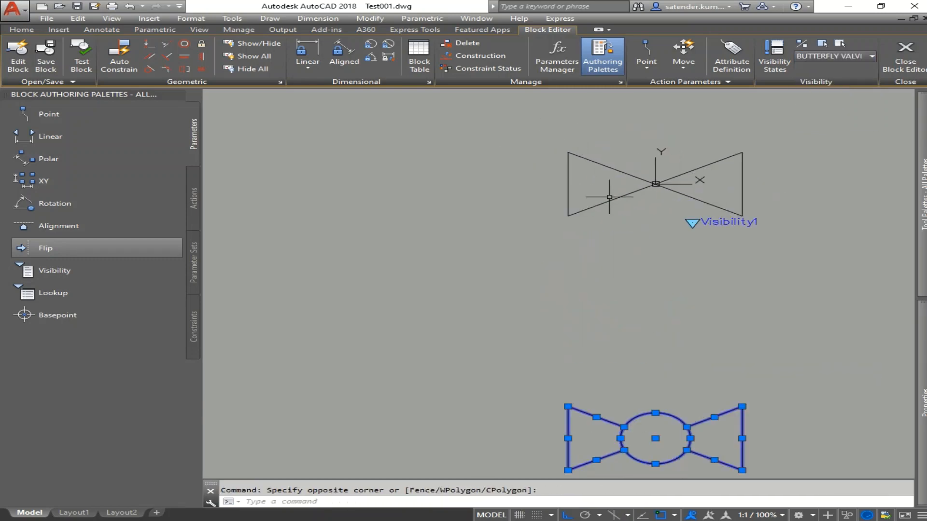
left_click(610, 199)
left_click(513, 125)
left_click(759, 194)
left_click(714, 178)
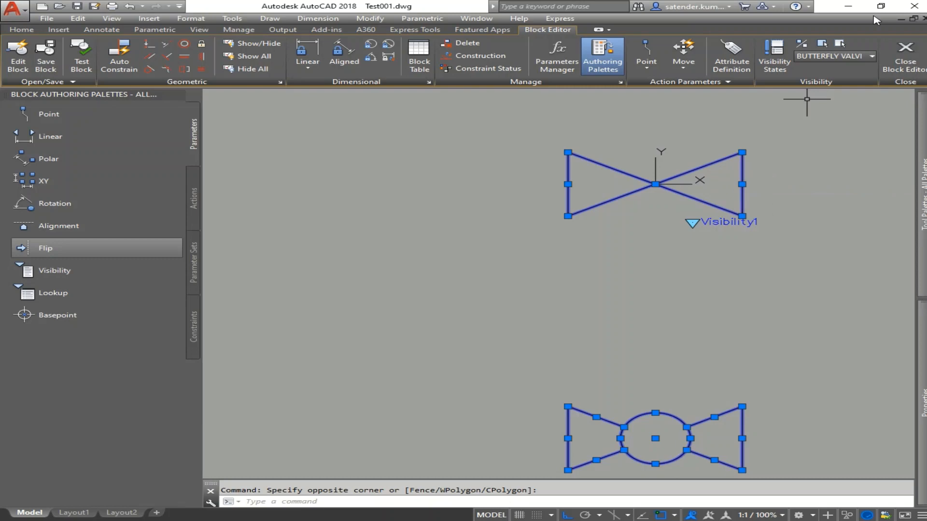
left_click(843, 43)
Step: Make DIAPHRAGM VALVE the current visibility state and hide every valve symbol except the diaphragm valve in it
scroll(621, 207, "down", 6)
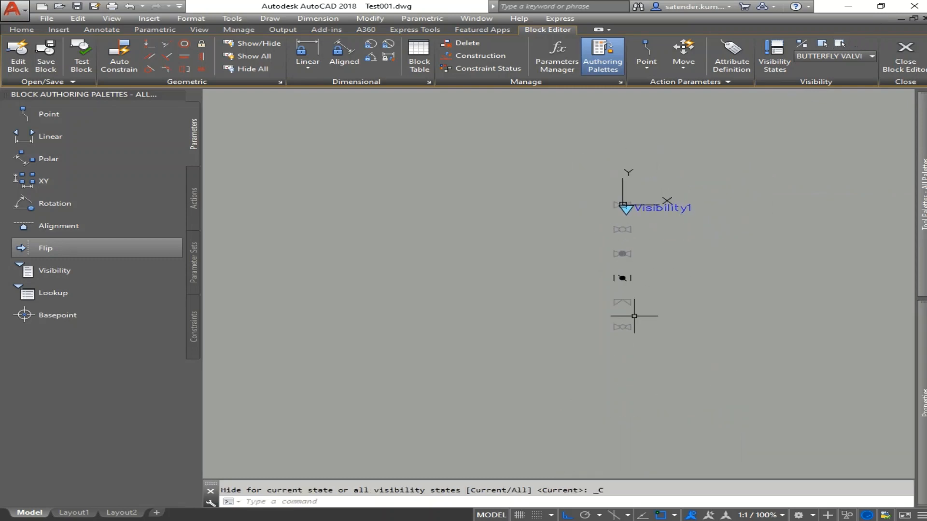
left_click(836, 57)
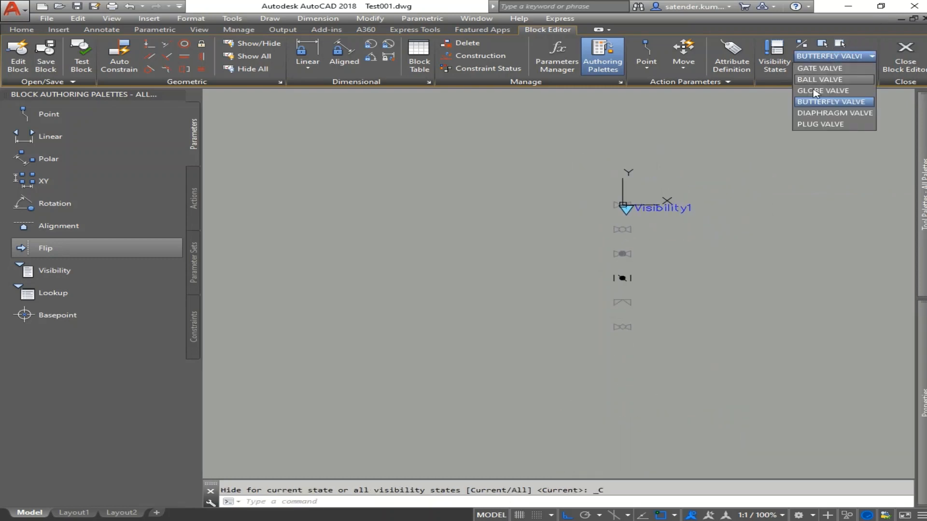
left_click(824, 114)
scroll(623, 285, "up", 4)
middle_click_drag(628, 334, 630, 295)
left_click(696, 395)
left_click(571, 328)
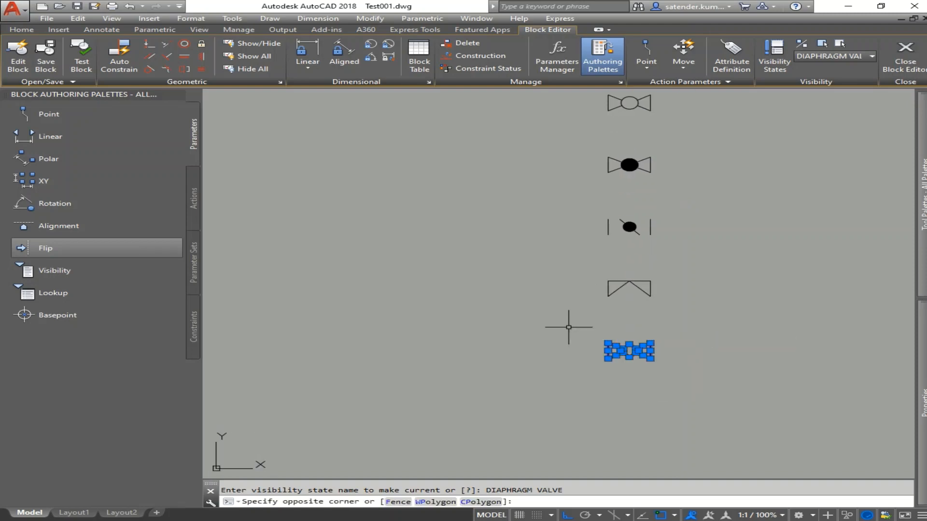
middle_click_drag(650, 228, 661, 328)
left_click(716, 361)
left_click(561, 183)
middle_click_drag(596, 142, 582, 212)
scroll(582, 212, "up", 6)
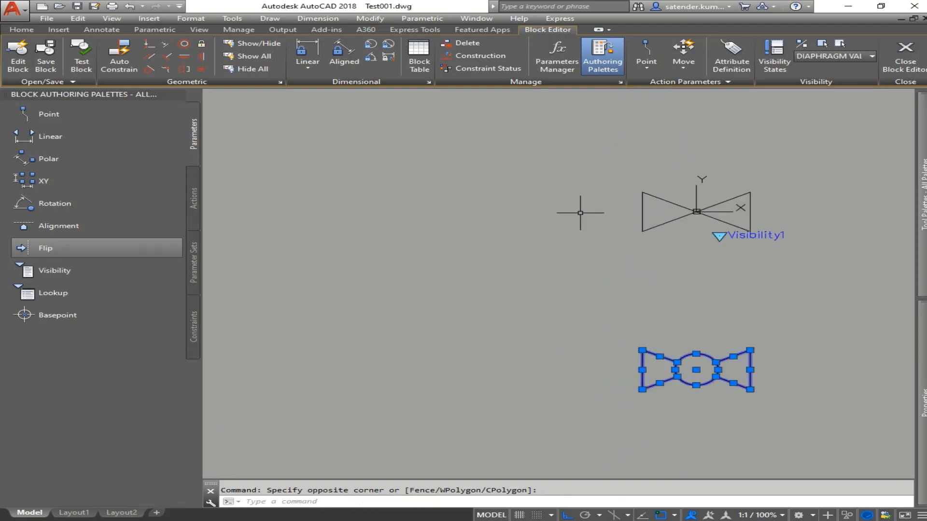
left_click(694, 270)
left_click(650, 210)
left_click(864, 202)
left_click(823, 214)
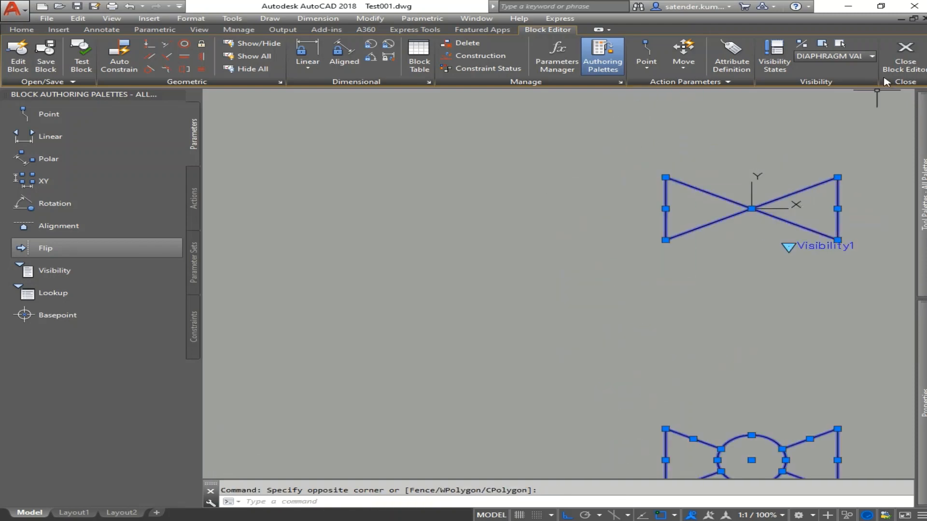
left_click(840, 45)
Step: Make PLUG VALVE the current visibility state and hide every valve symbol except the plug valve in it
scroll(612, 166, "down", 8)
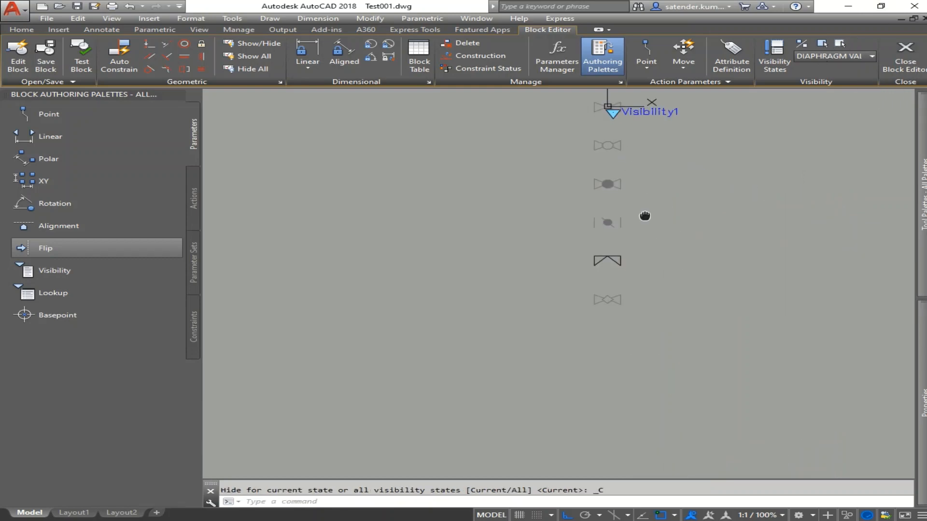
left_click(831, 57)
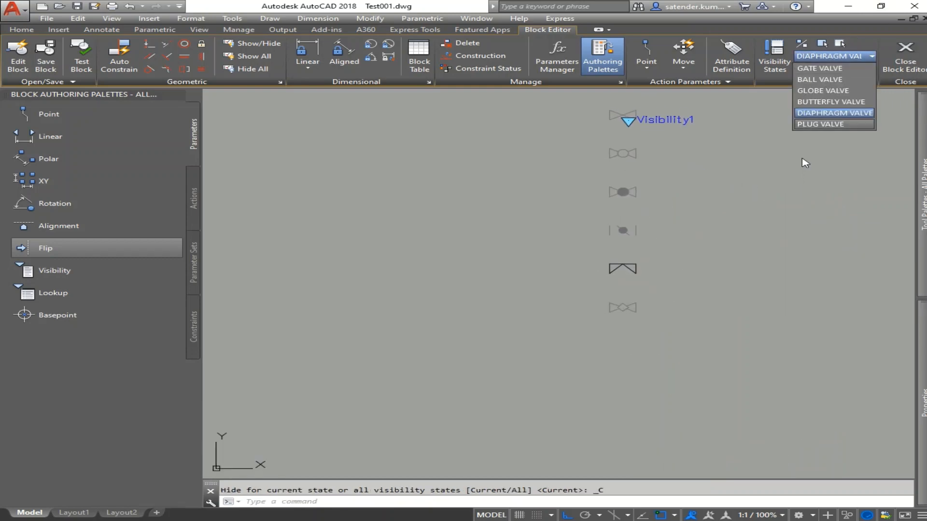
left_click(821, 124)
scroll(628, 304, "up", 4)
middle_click_drag(628, 304, 658, 413)
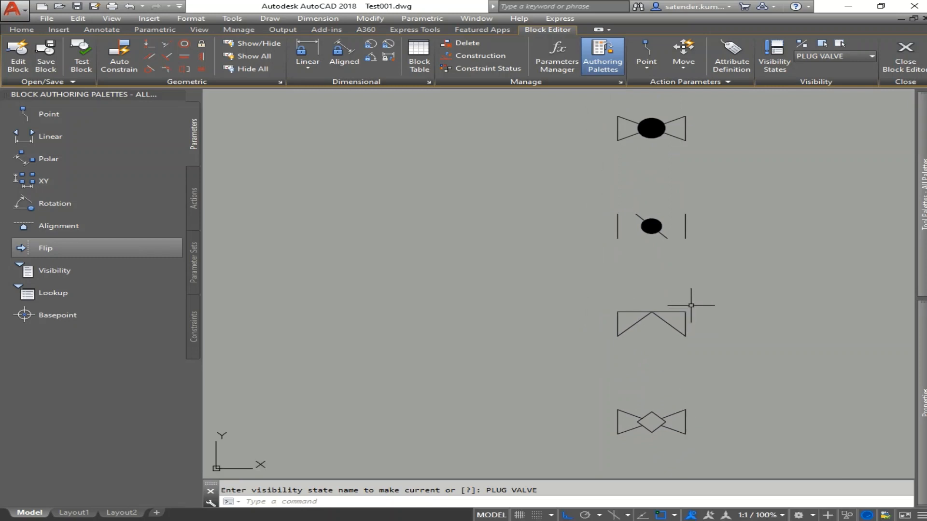
left_click(719, 370)
left_click(658, 174)
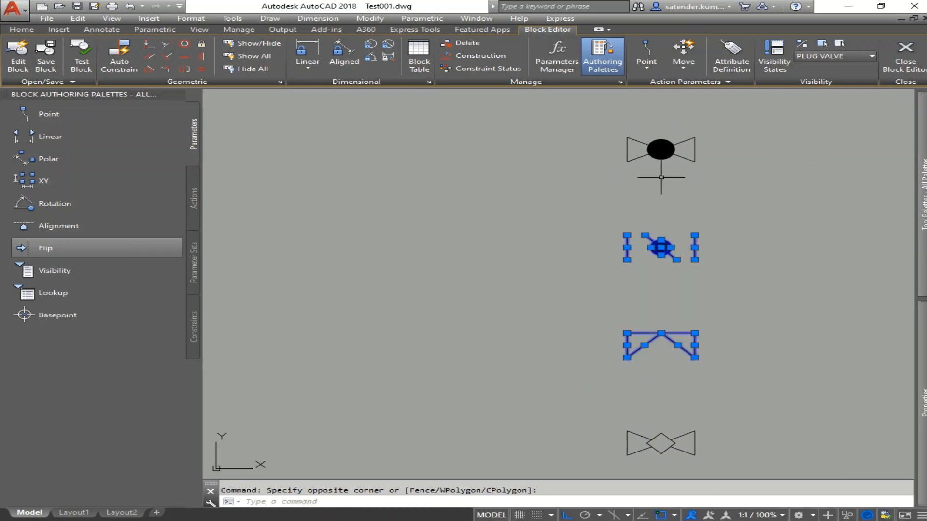
left_click(725, 352)
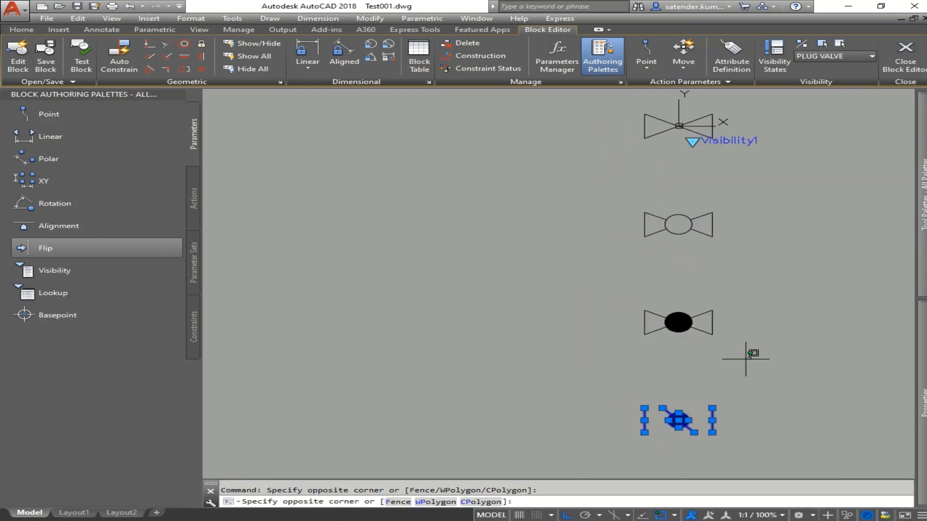
left_click(679, 174)
middle_click_drag(666, 168, 624, 271)
scroll(624, 247, "up", 2)
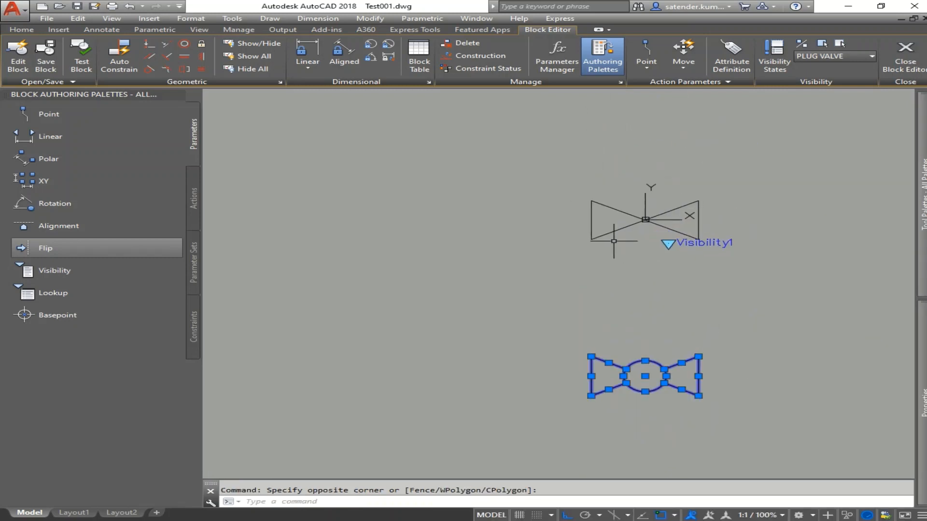
left_click(613, 241)
left_click(558, 178)
left_click(711, 213)
left_click(696, 217)
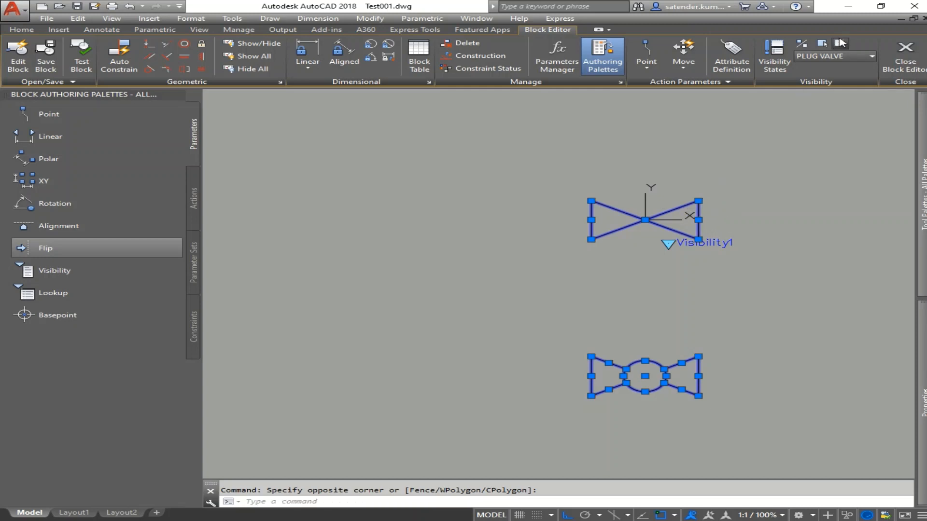
left_click(840, 43)
Step: Make GATE VALVE the current visibility state and check that the other five valve symbols are dimmed in it
scroll(696, 210, "down", 2)
middle_click_drag(715, 225, 647, 203)
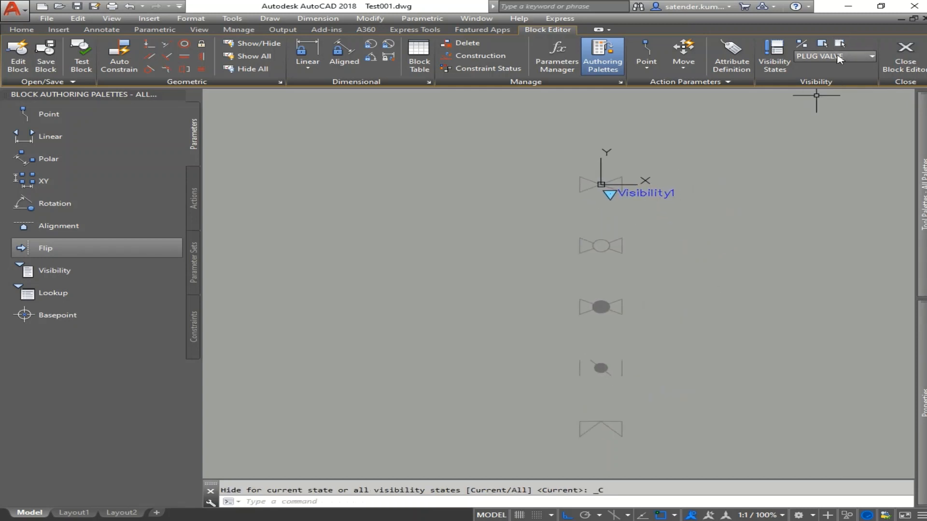
left_click(836, 59)
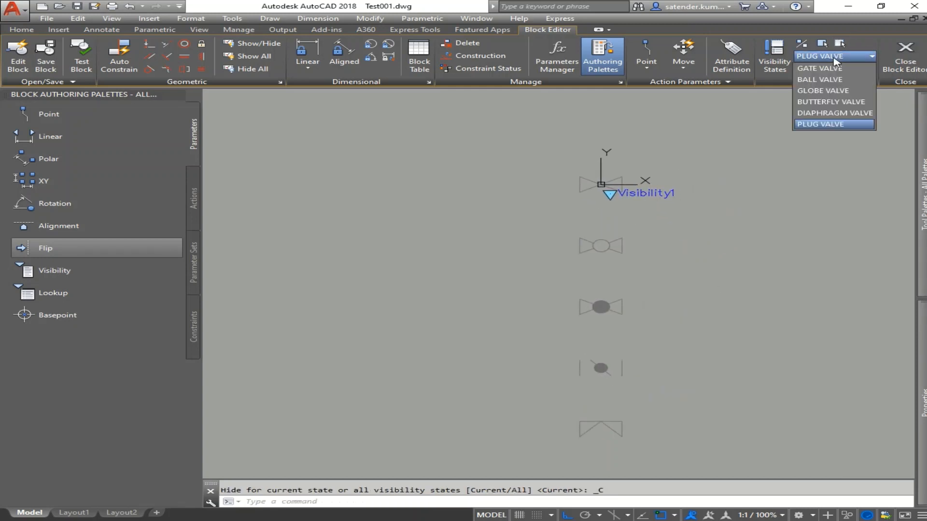
left_click(832, 71)
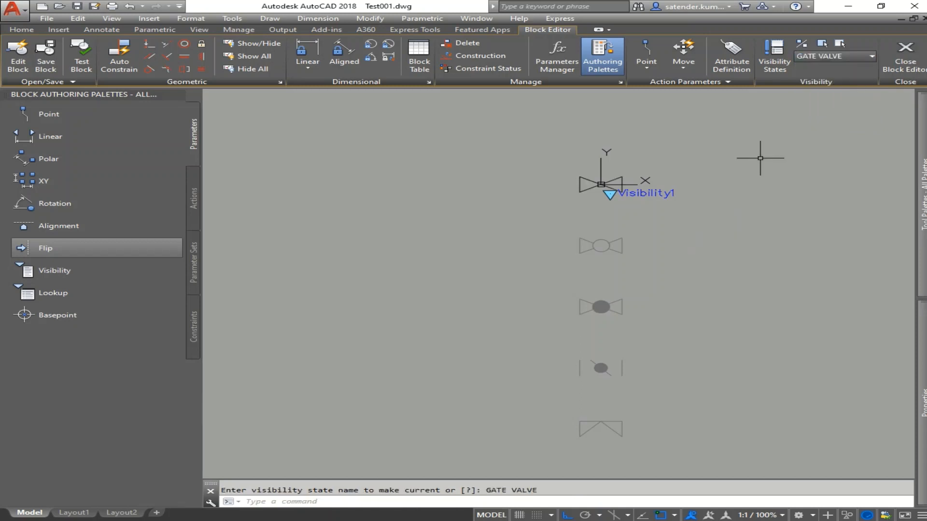
scroll(759, 145, "down", 4)
scroll(720, 231, "down", 2)
middle_click_drag(720, 232, 677, 266)
scroll(679, 265, "up", 4)
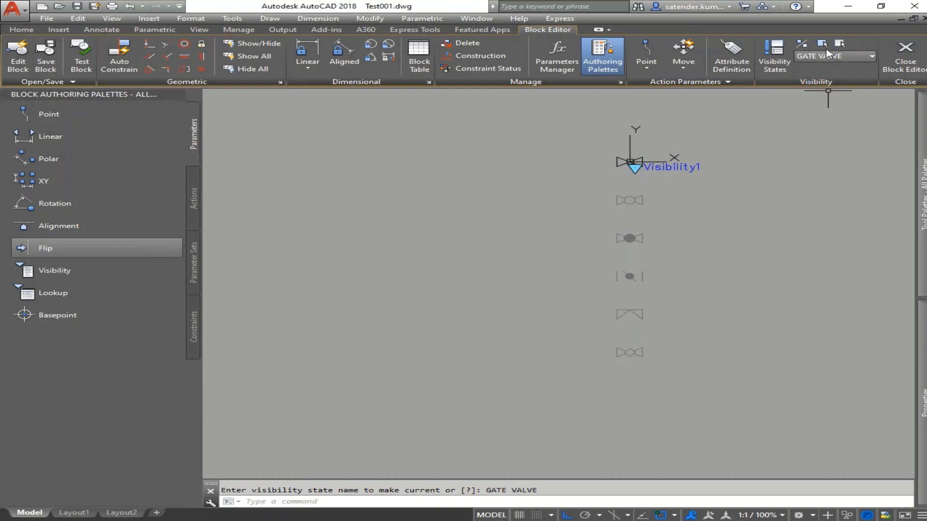
left_click(834, 56)
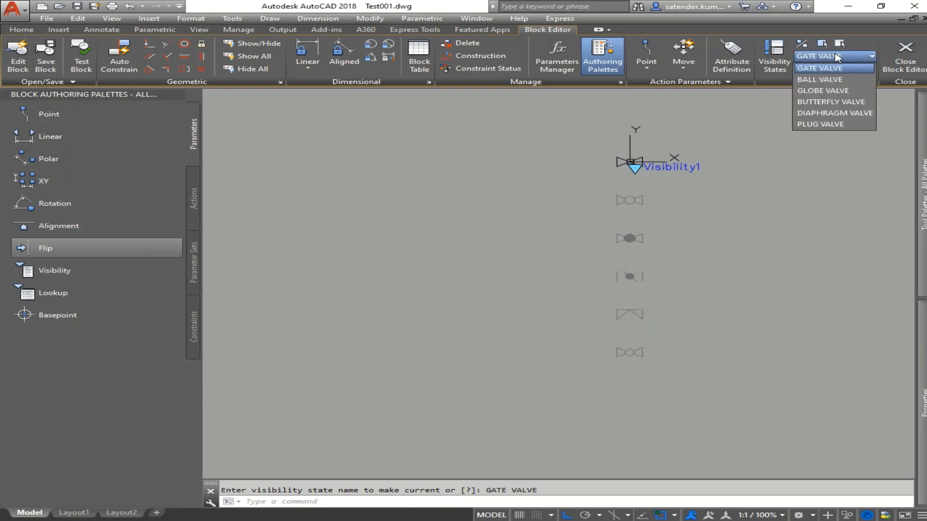
left_click(680, 332)
scroll(639, 333, "up", 2)
key("Escape")
Step: Move the five valve symbols below the gate valve up 20 units, so the ball valve lies on the gate valve
middle_click_drag(644, 333, 623, 404)
scroll(658, 361, "down", 4)
type("m")
key("Return")
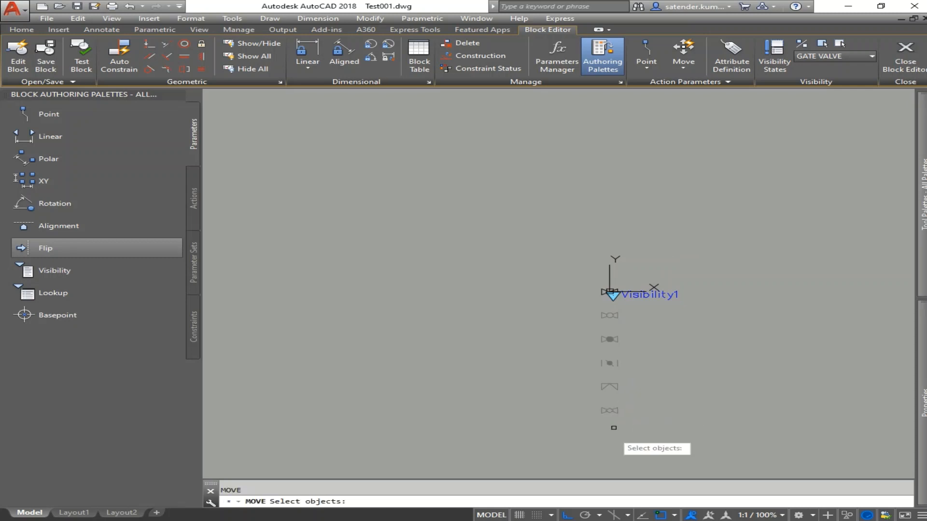
scroll(611, 411, "up", 2)
left_click(654, 430)
left_click(525, 224)
scroll(589, 236, "up", 4)
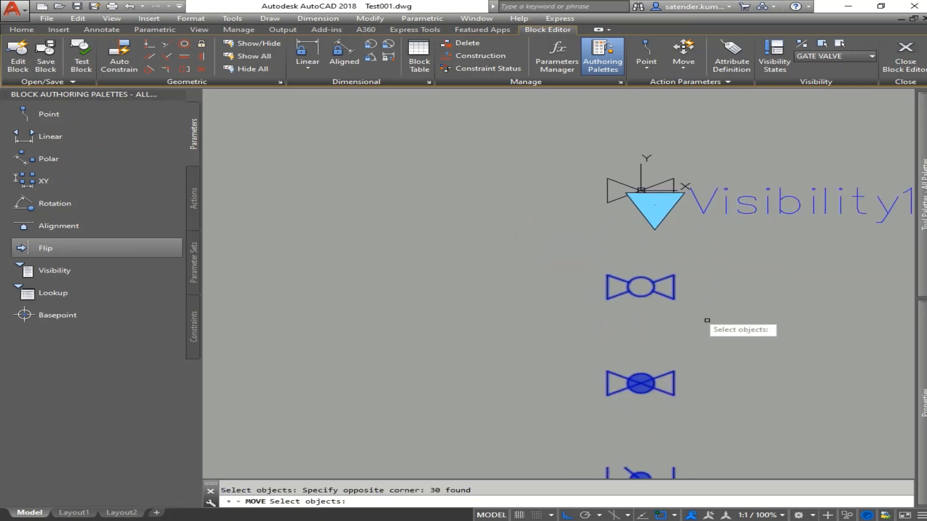
key("Return")
left_click(727, 373)
type("20")
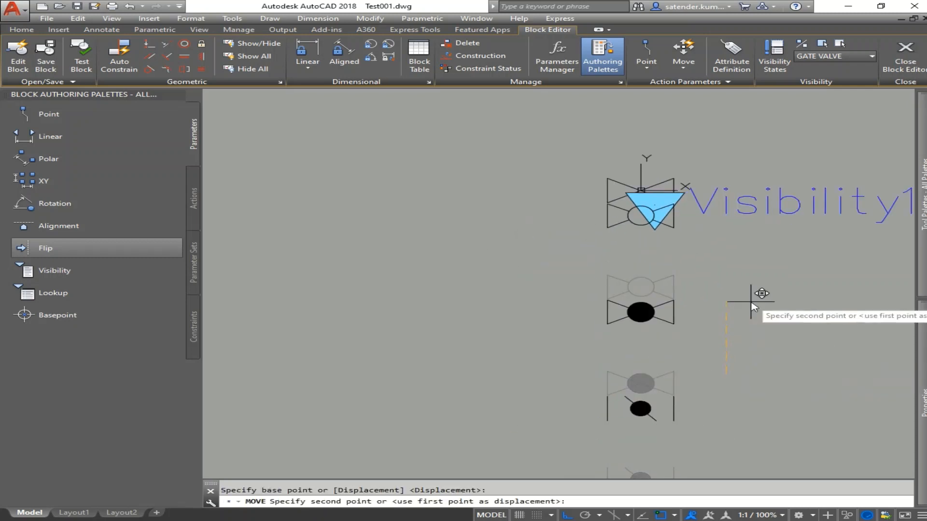
key("Return")
Step: Move the globe, butterfly, diaphragm and plug valve symbols up 20 units, placing the globe valve at the origin
scroll(694, 307, "down", 4)
middle_click_drag(694, 407, 700, 351)
type("m")
key("Return")
left_click(718, 400)
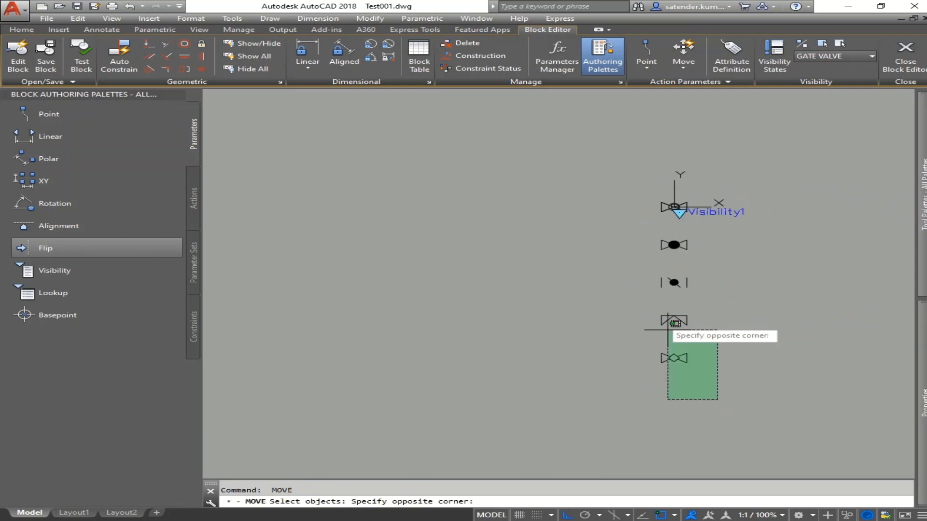
left_click(623, 237)
key("Return")
left_click(763, 311)
type("20")
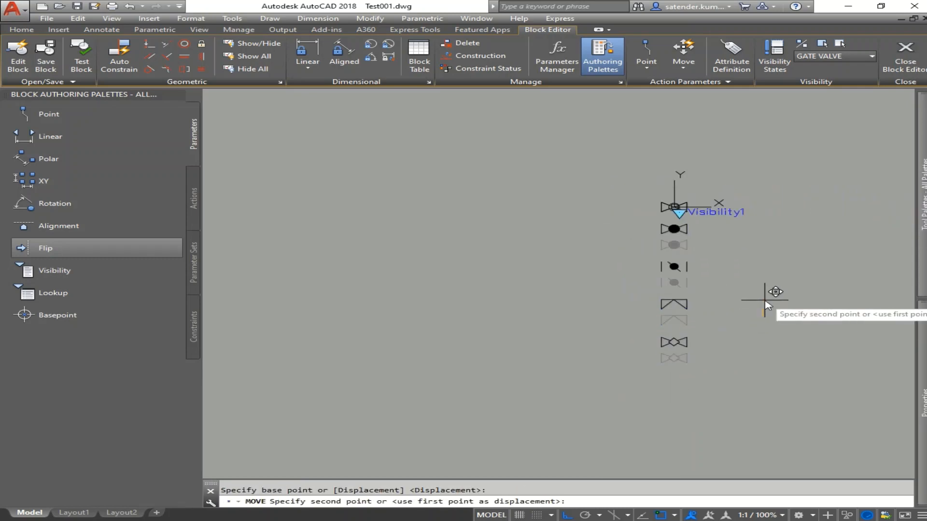
key("Return")
Step: Move the butterfly, diaphragm and plug valve symbols up 20 units, placing the butterfly valve at the origin
key("Return")
left_click(753, 341)
left_click(615, 223)
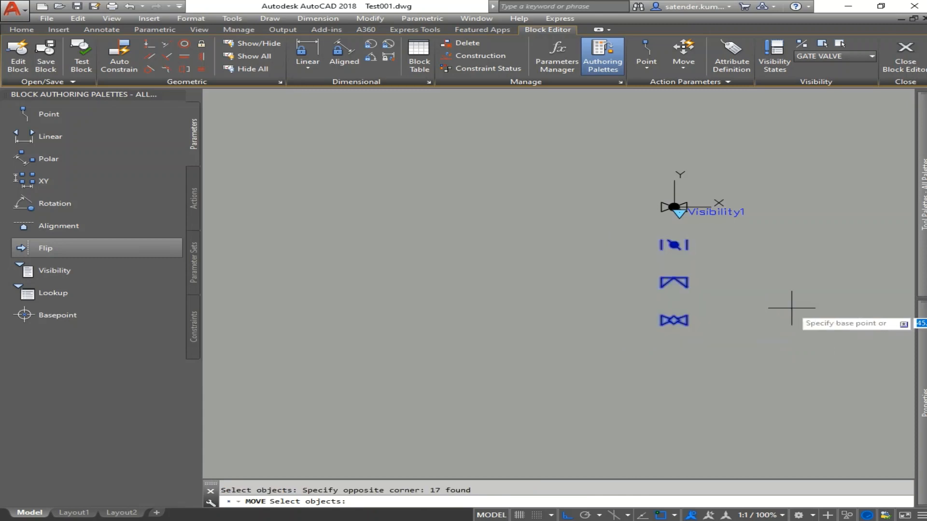
key("Return")
left_click(789, 309)
type("20")
key("Return")
Step: Move the diaphragm and plug valve symbols up 20 units, placing the diaphragm valve at the origin
key("Return")
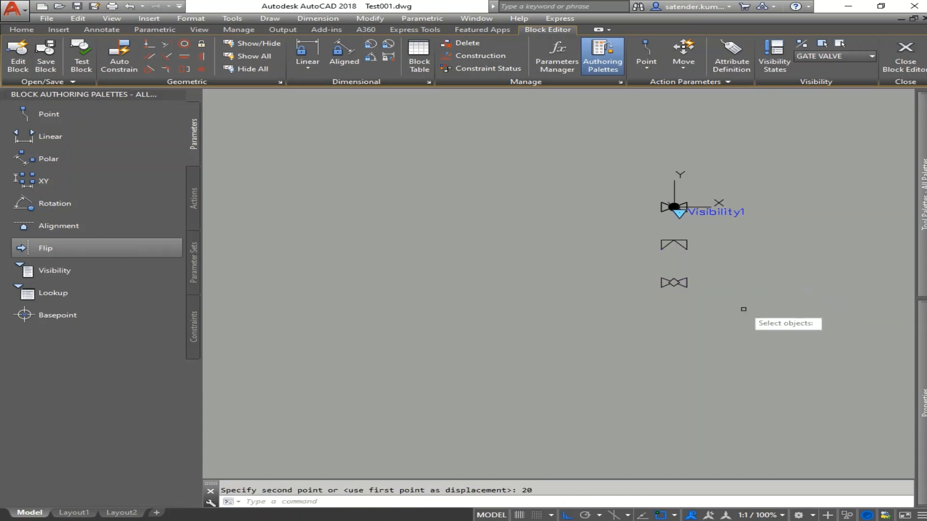
left_click(746, 310)
left_click(603, 202)
key("Return")
left_click(730, 313)
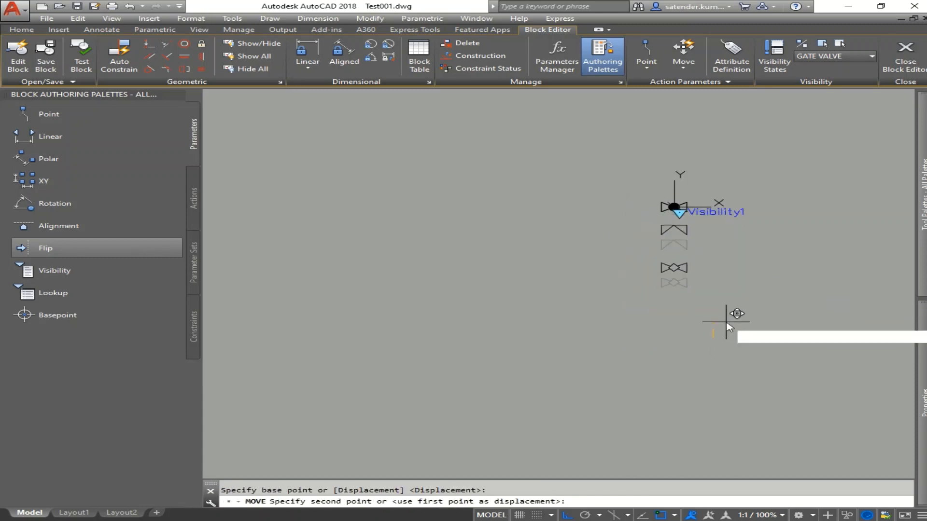
type("20")
key("Return")
Step: Move the plug valve symbol up 20 units onto the stacked symbols at the origin
key("Return")
left_click(709, 285)
left_click(615, 225)
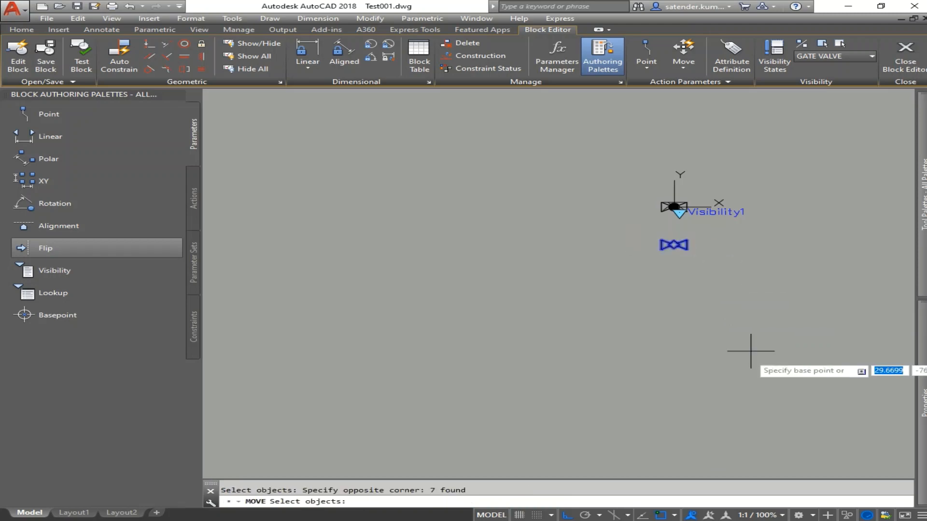
key("Return")
left_click(749, 355)
type("20")
key("Return")
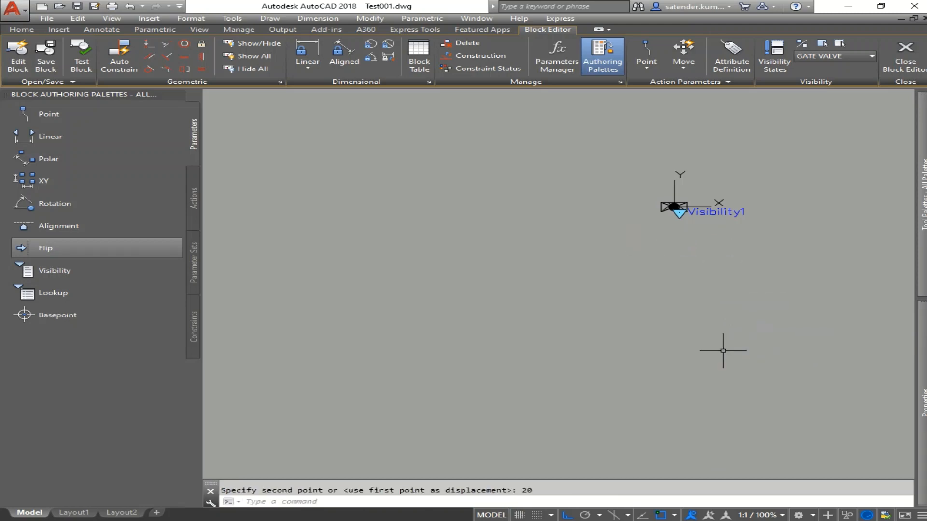
Step: Zoom to the drawing extents and examine how the six stacked valve symbols line up
type("z")
key("Return")
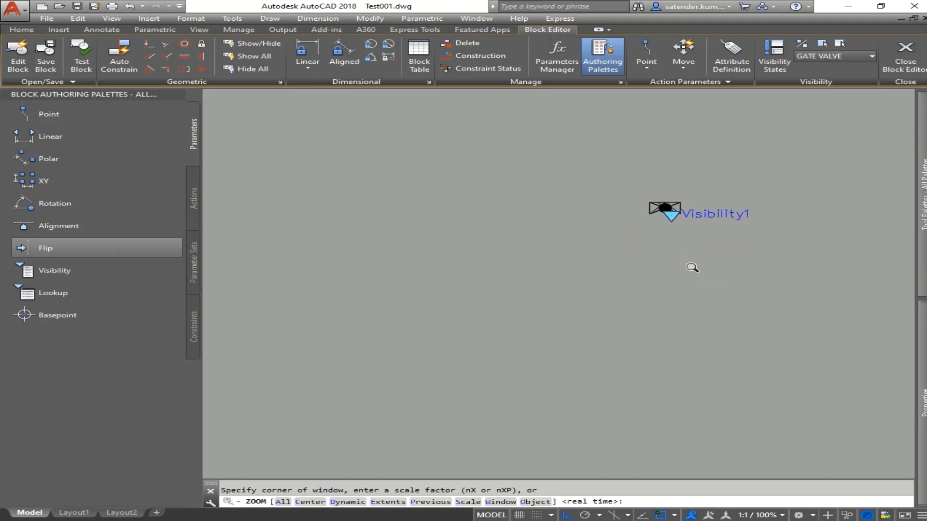
type("e")
key("Return")
middle_click_drag(517, 308, 739, 309)
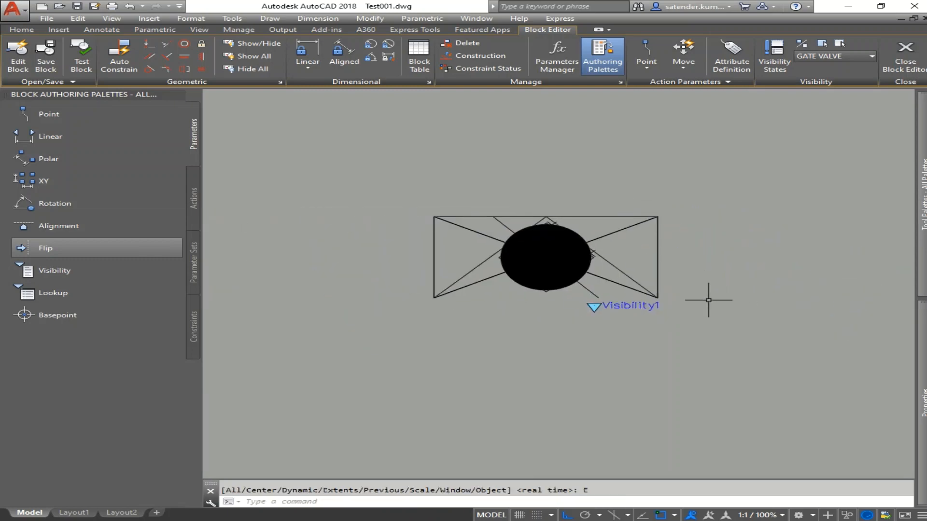
scroll(570, 238, "up", 8)
scroll(570, 238, "down", 2)
scroll(736, 251, "down", 3)
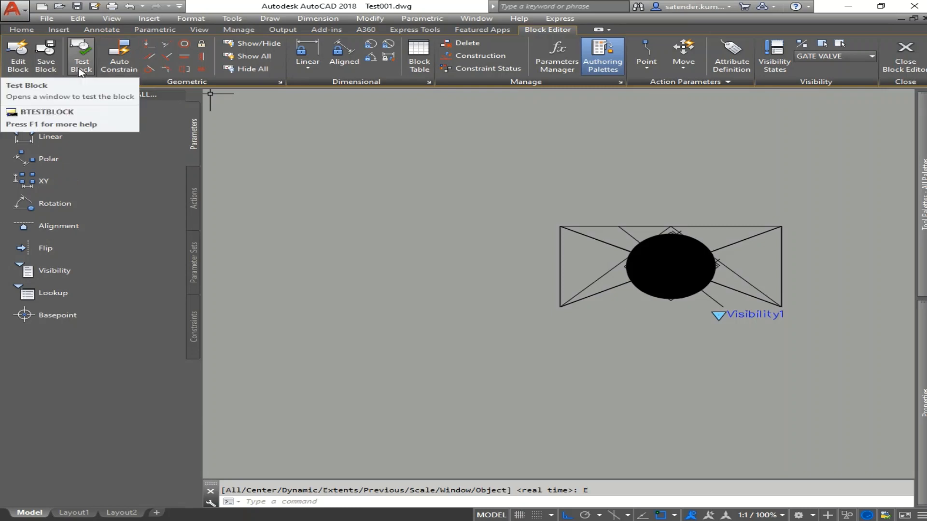
Step: Run Test Block on VALVE_002 and switch the test block to its BALL VALVE state
left_click(80, 70)
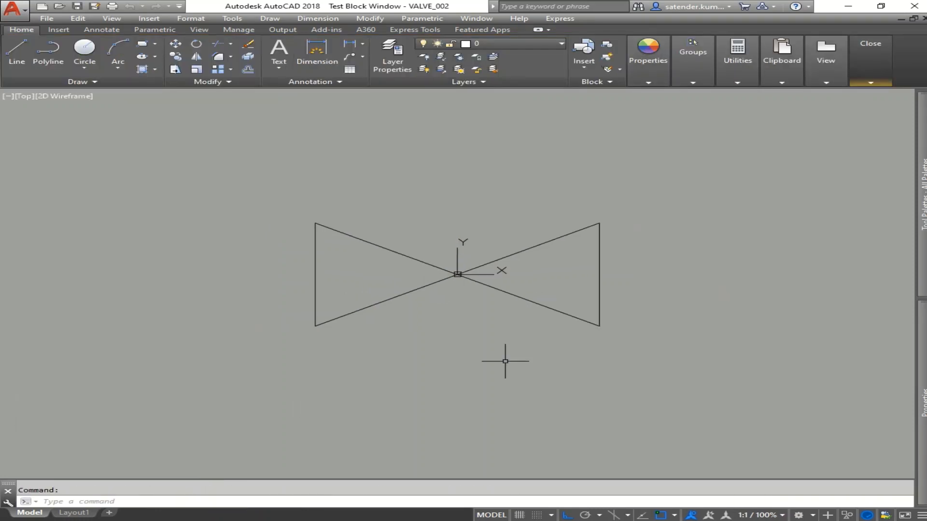
left_click(609, 328)
left_click(590, 311)
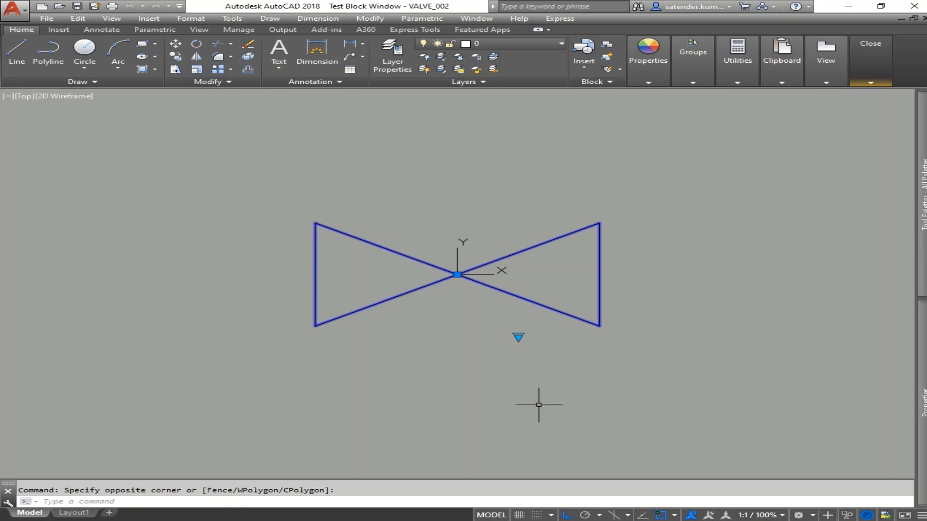
middle_click_drag(602, 376, 695, 352)
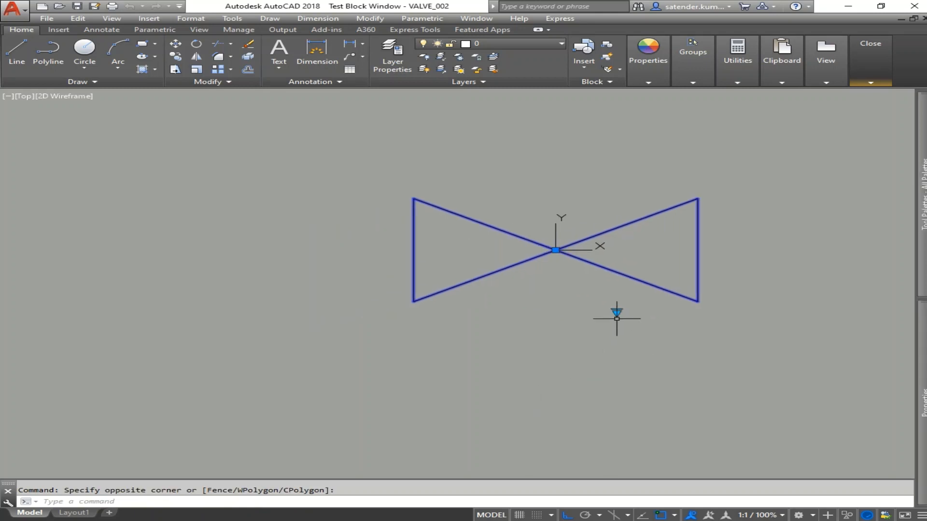
scroll(616, 319, "up", 2)
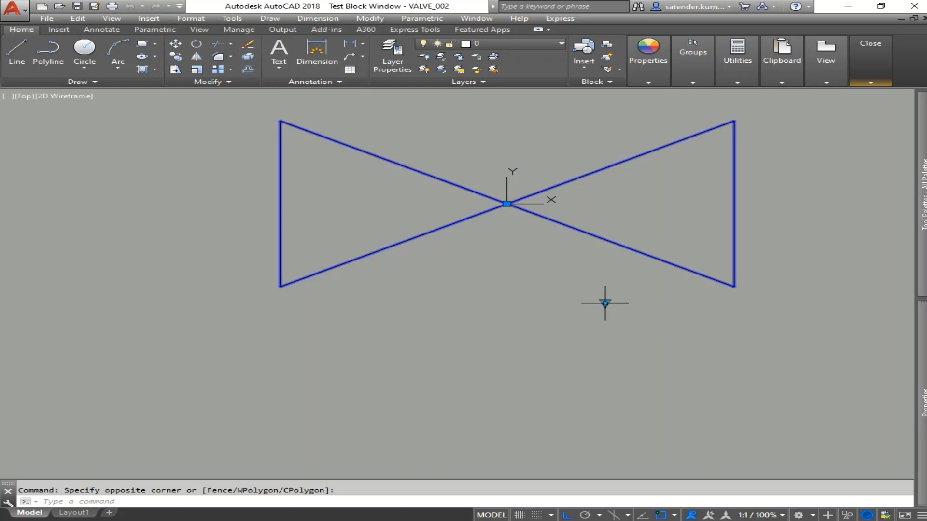
left_click(605, 303)
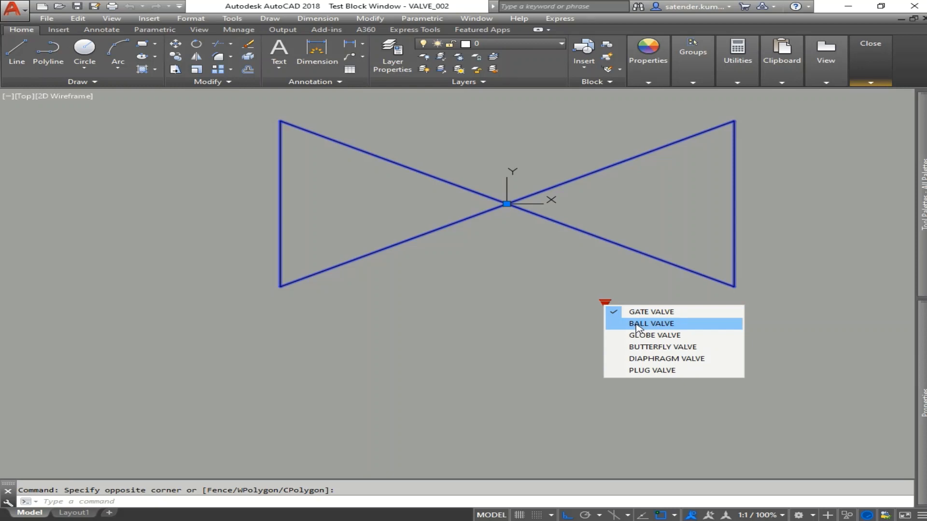
left_click(637, 324)
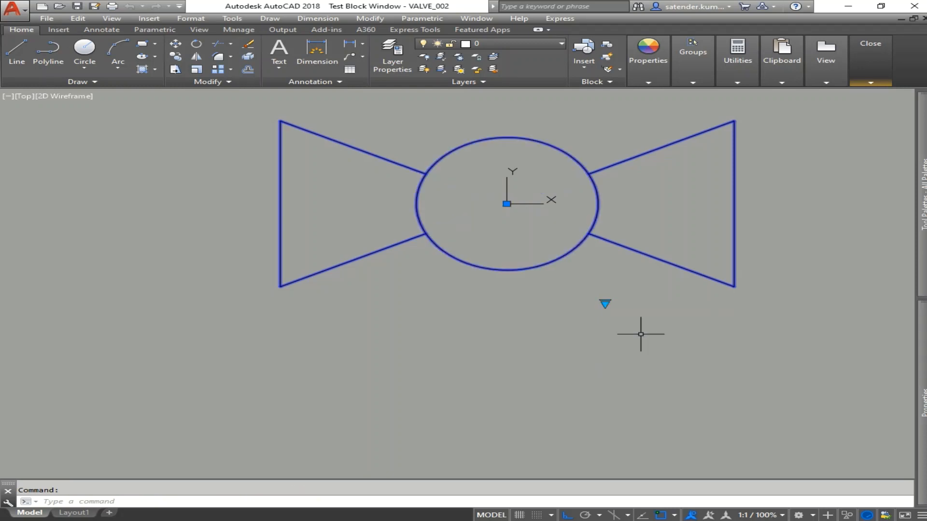
Step: Switch the test block in turn to its GLOBE VALVE, BUTTERFLY VALVE and DIAPHRAGM VALVE states
middle_click_drag(584, 297, 729, 407)
middle_click_drag(575, 389, 379, 331)
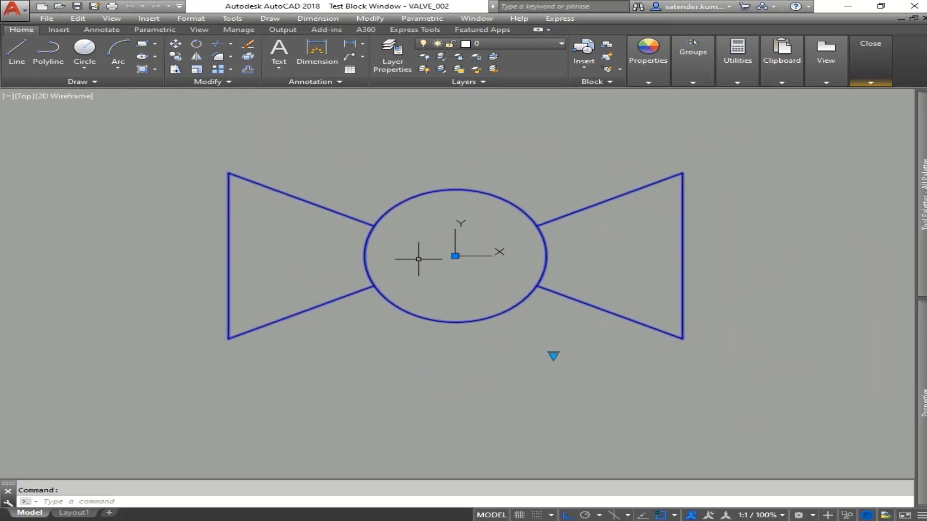
left_click(553, 356)
left_click(581, 387)
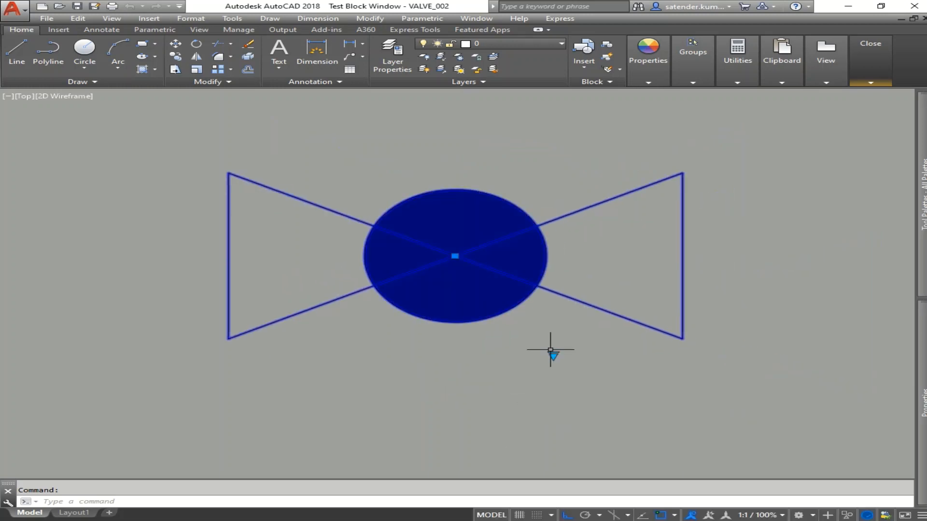
left_click(554, 355)
left_click(588, 398)
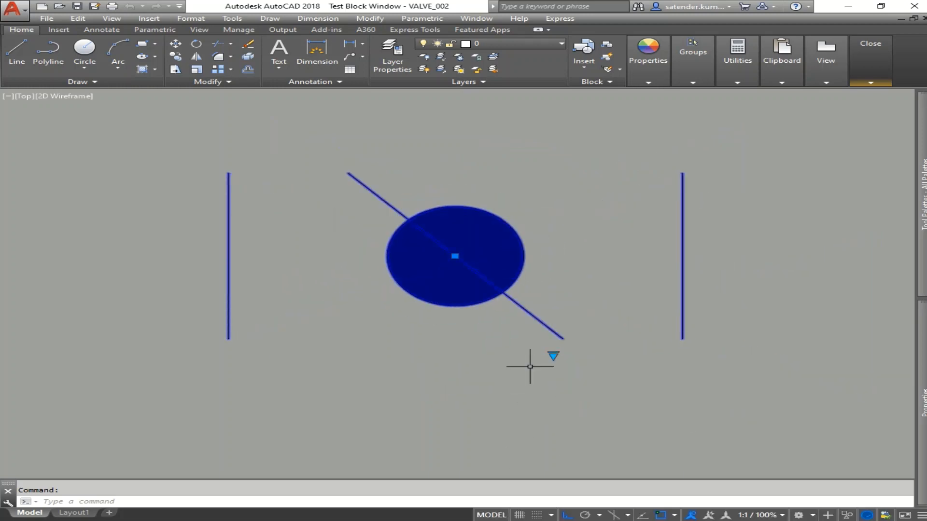
left_click(554, 355)
left_click(588, 410)
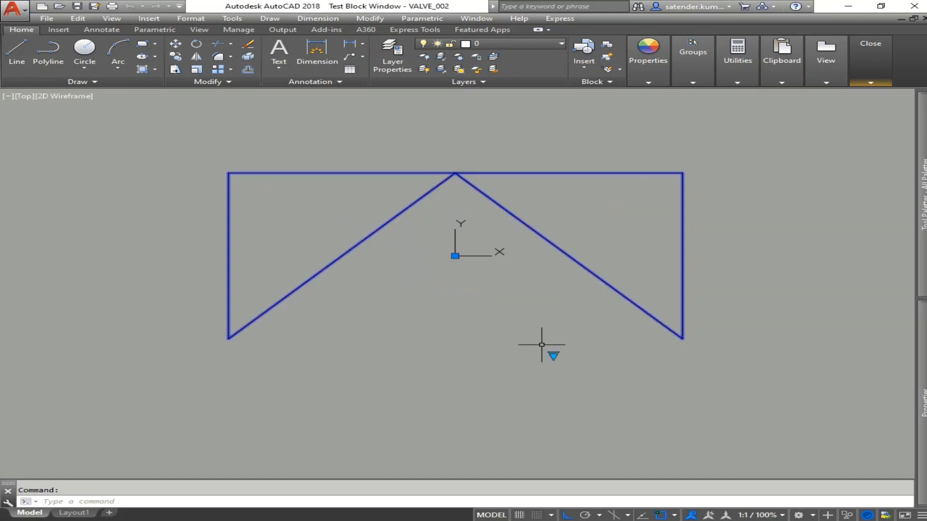
Step: Switch the test block to its PLUG VALVE state, inspect the symbol, and switch it to GATE VALVE
left_click(554, 355)
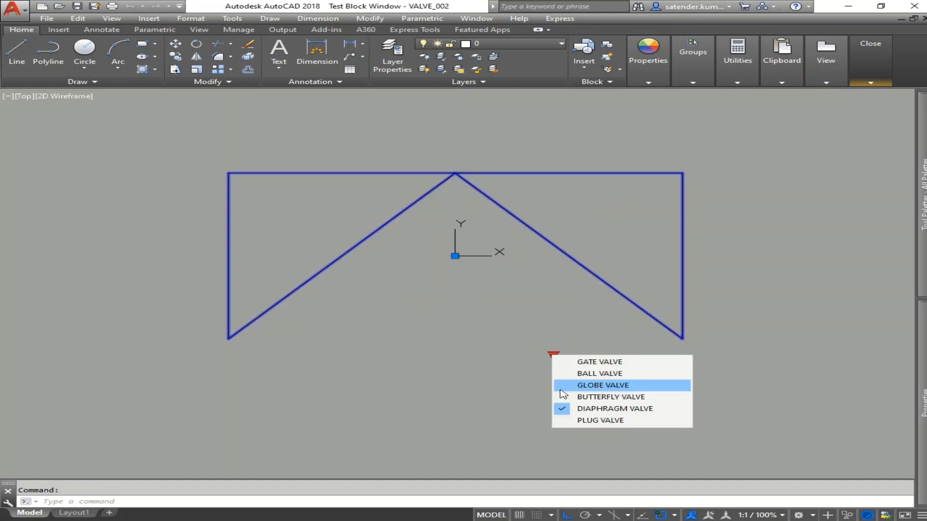
left_click(585, 422)
scroll(537, 334, "down", 1)
middle_click_drag(549, 401, 612, 364)
scroll(579, 262, "up", 2)
middle_click_drag(620, 332, 560, 252)
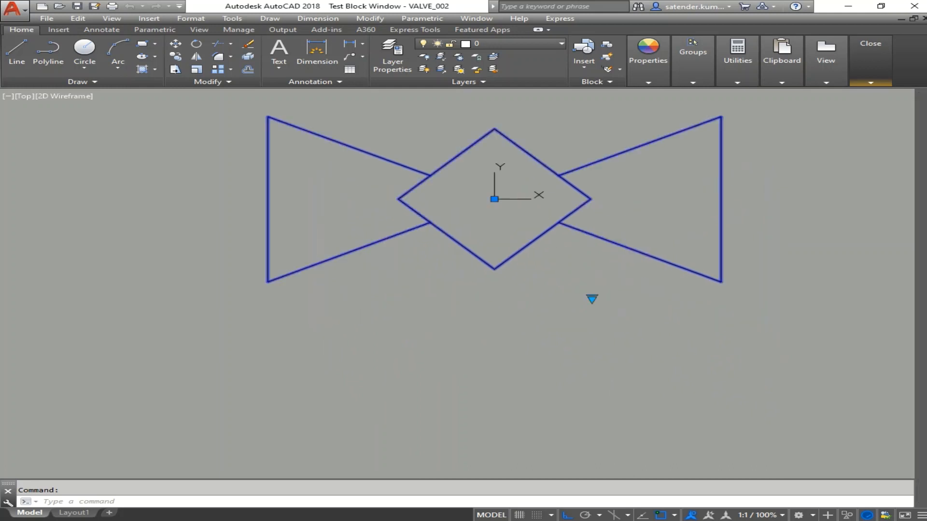
scroll(581, 307, "down", 1)
mouse_move(587, 302)
middle_mouse_down()
mouse_move(573, 358)
mouse_move(563, 290)
mouse_move(572, 322)
middle_mouse_up()
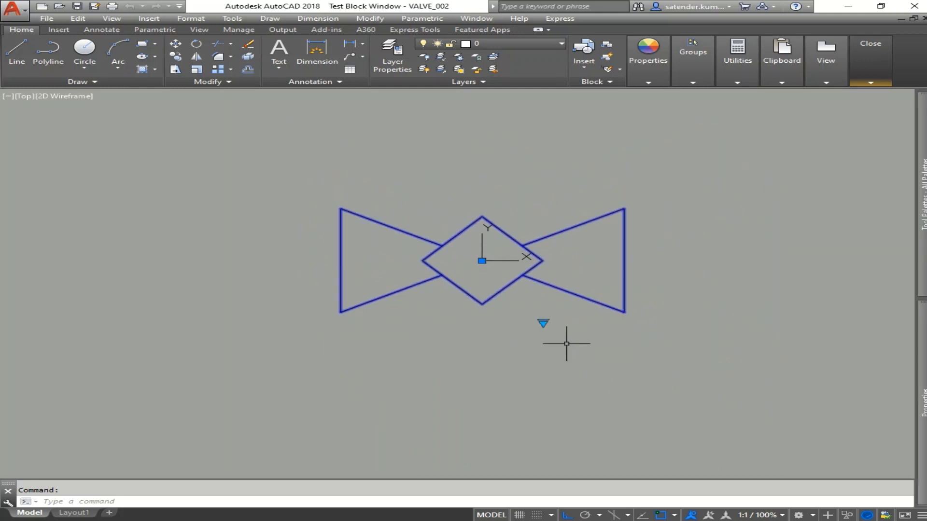
left_click(543, 323)
left_click(590, 331)
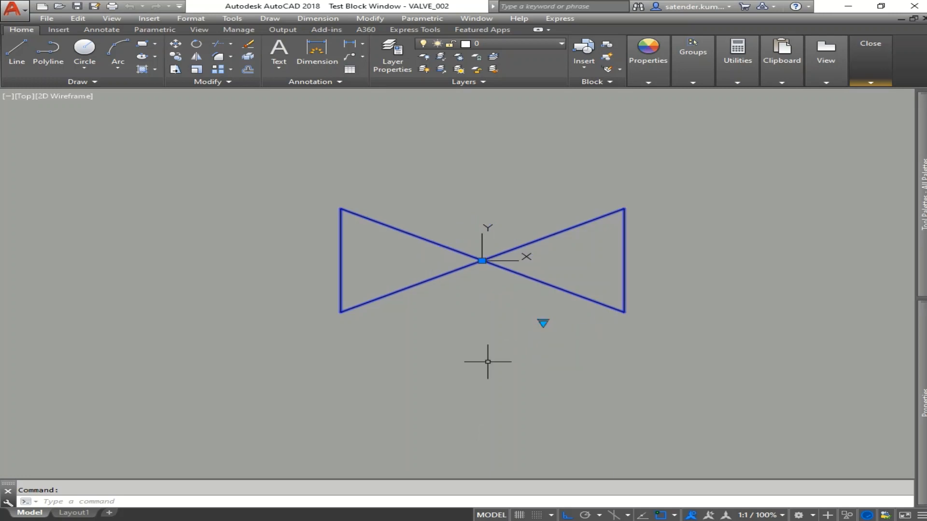
Step: Close the test block window and return to editing the VALVE_002 block definition
middle_click_drag(576, 363, 595, 358)
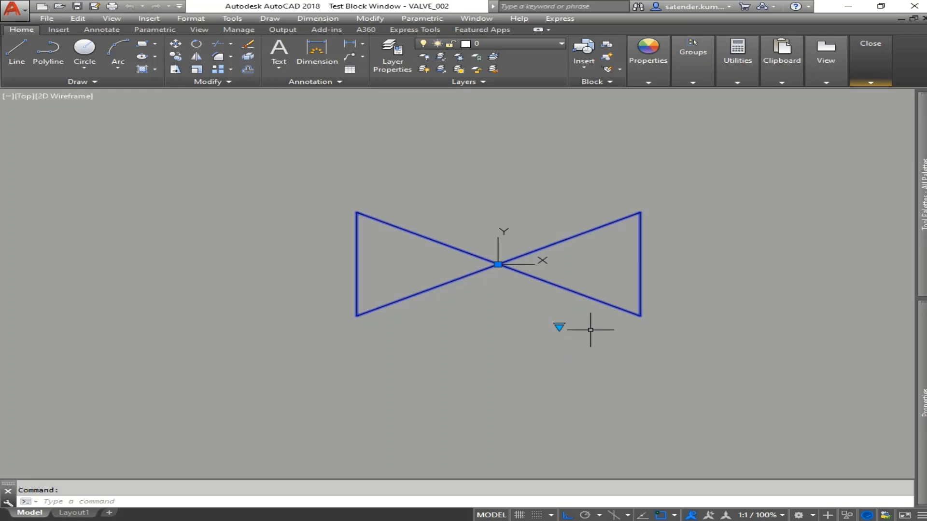
mouse_move(611, 337)
middle_mouse_down()
mouse_move(585, 325)
mouse_move(566, 290)
middle_mouse_up()
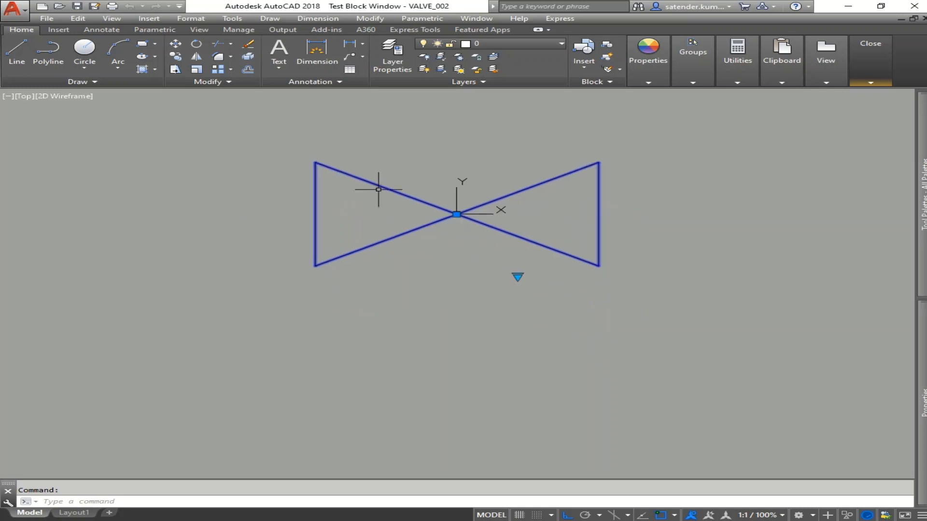
middle_click_drag(514, 259, 552, 293)
left_click(871, 60)
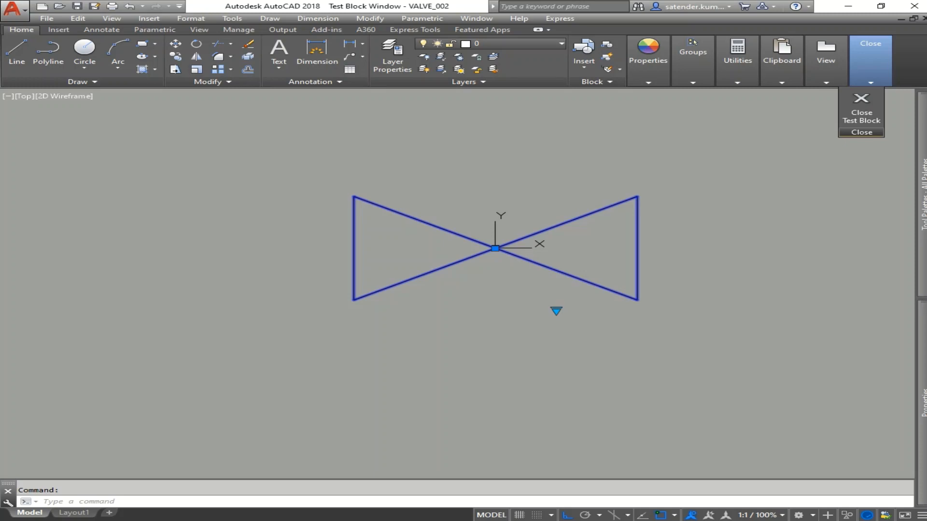
left_click(862, 110)
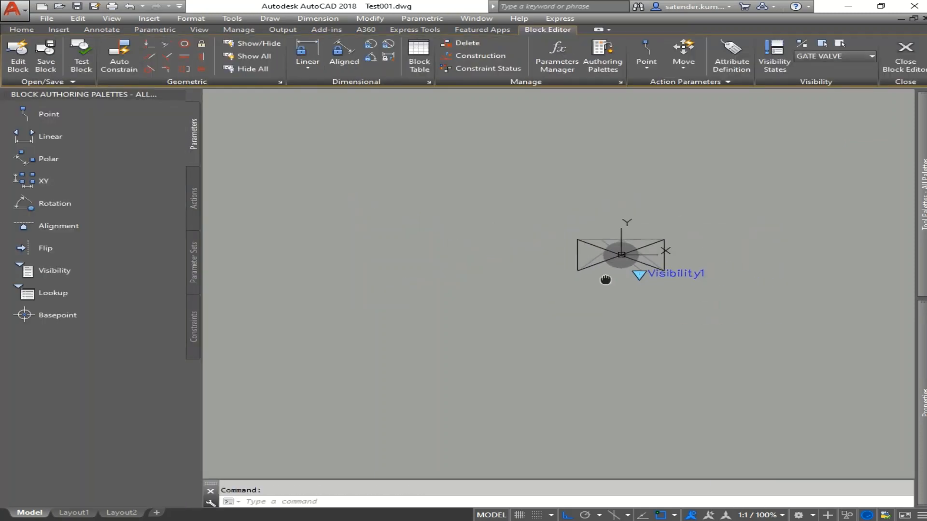
Step: Start a new attribute definition in the block and turn off its Lock position mode
left_click(731, 53)
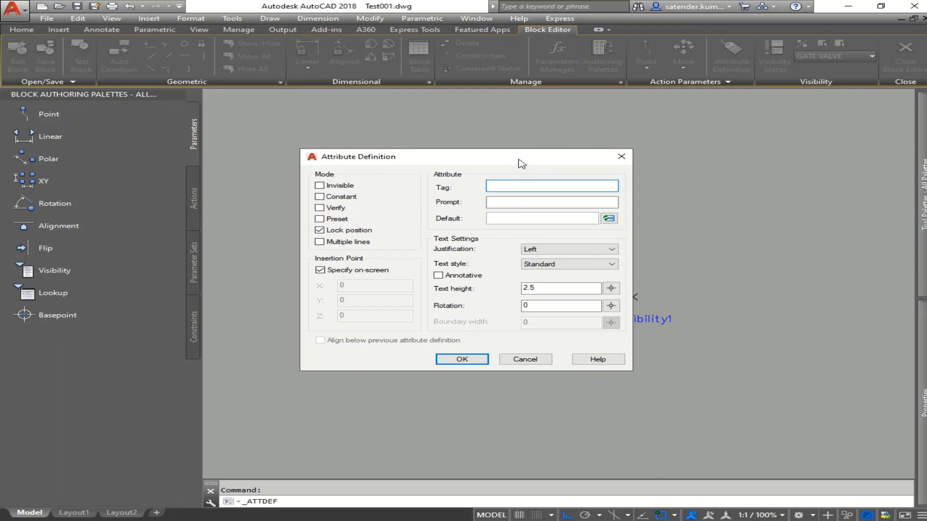
left_click_drag(519, 162, 564, 137)
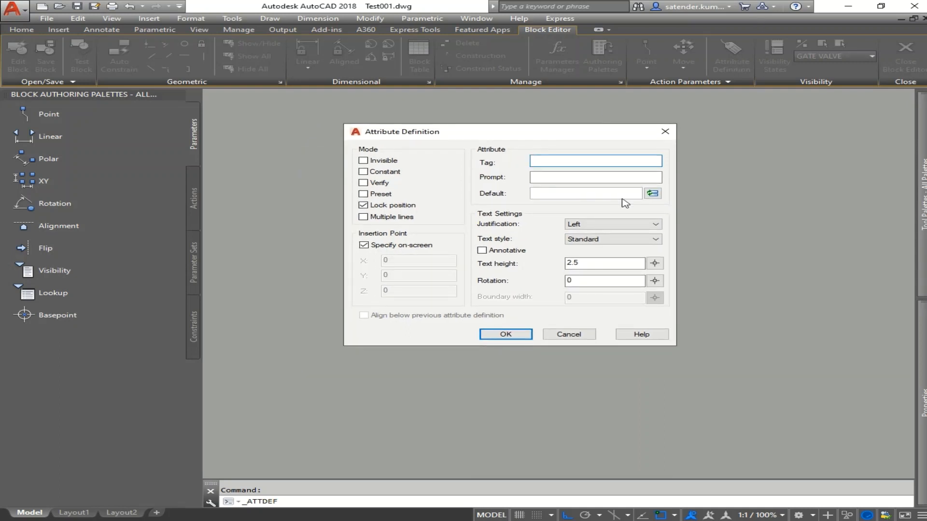
left_click_drag(482, 133, 478, 137)
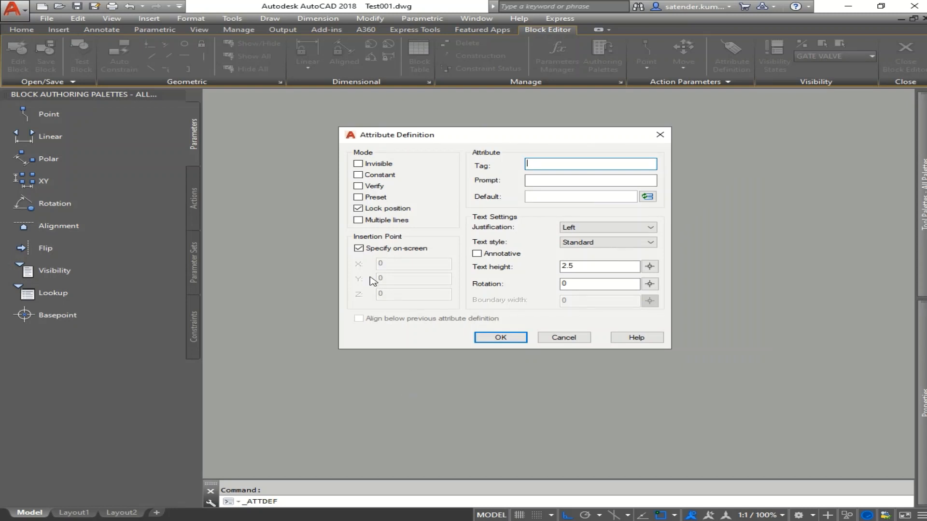
left_click(358, 209)
Step: Set the attribute's tag to VALVE_TAG, its prompt to TAG SEQUENCE NUMBER and its default to XXXXX
left_click(550, 164)
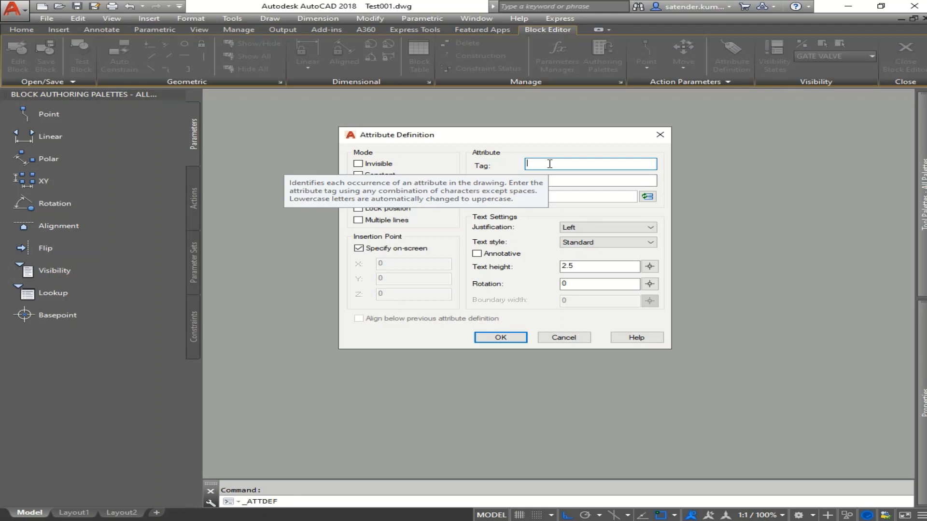
type("VALV")
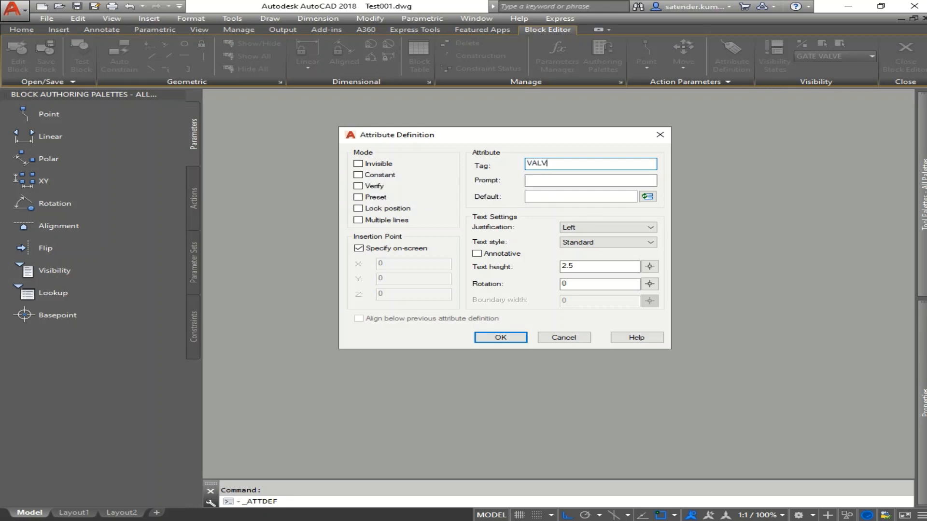
type("E_TAG")
key("Tab")
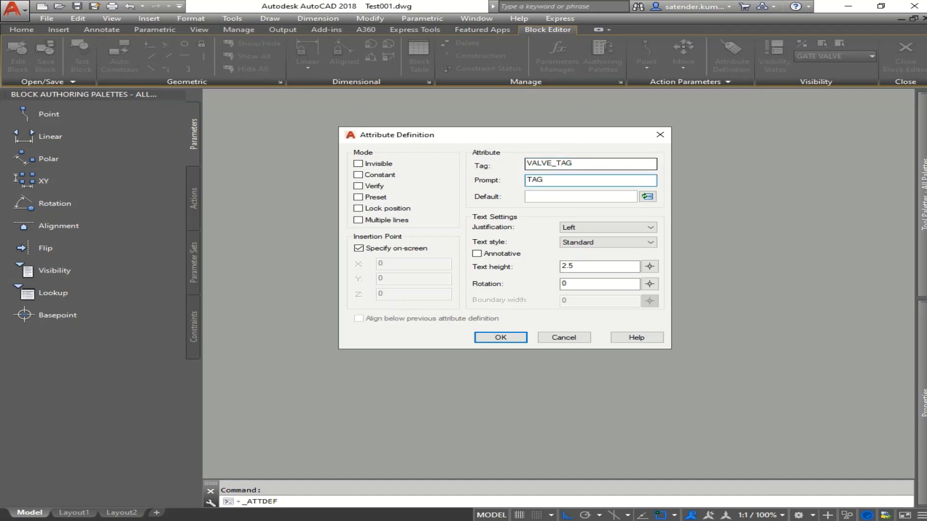
type("TAG SEQUENCE NUMBER")
key("Tab")
type("XX")
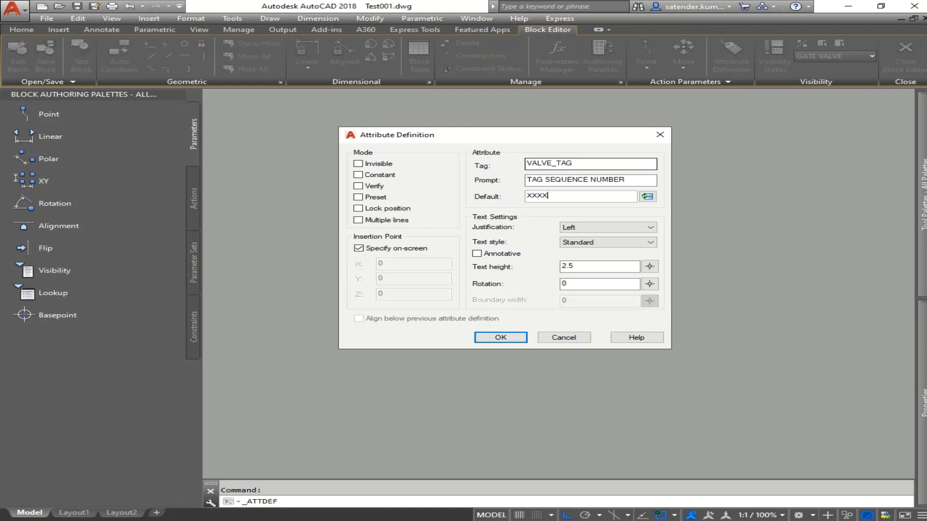
Step: Give the attribute Middle center justification and place it above and to the left of the stacked valve symbols
left_click(605, 228)
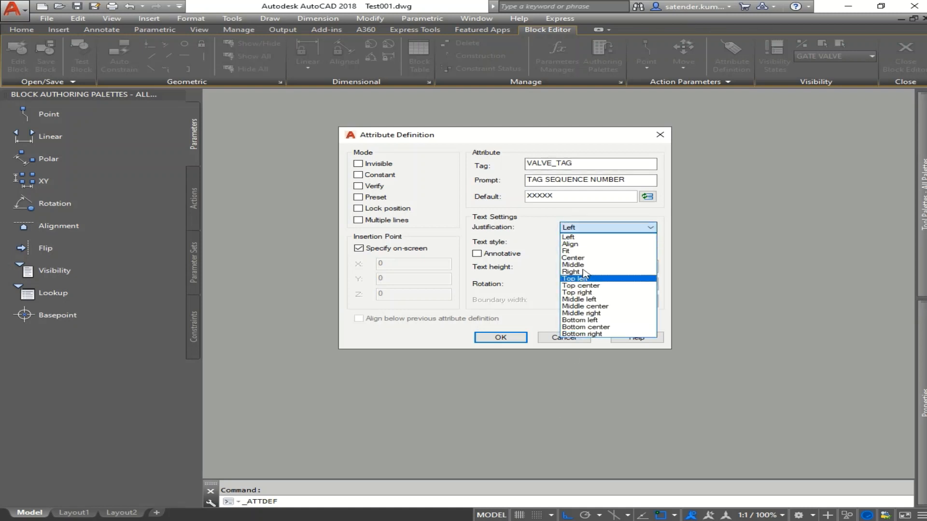
left_click(585, 307)
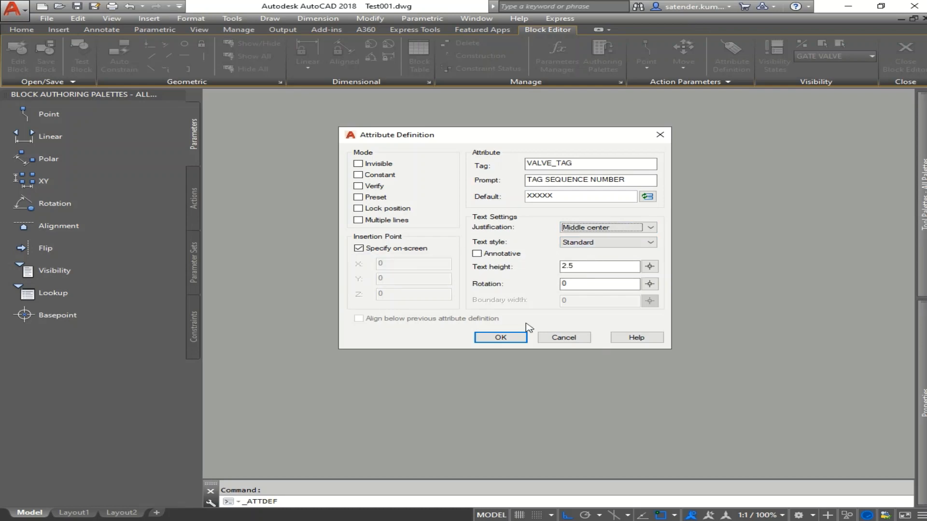
left_click(501, 338)
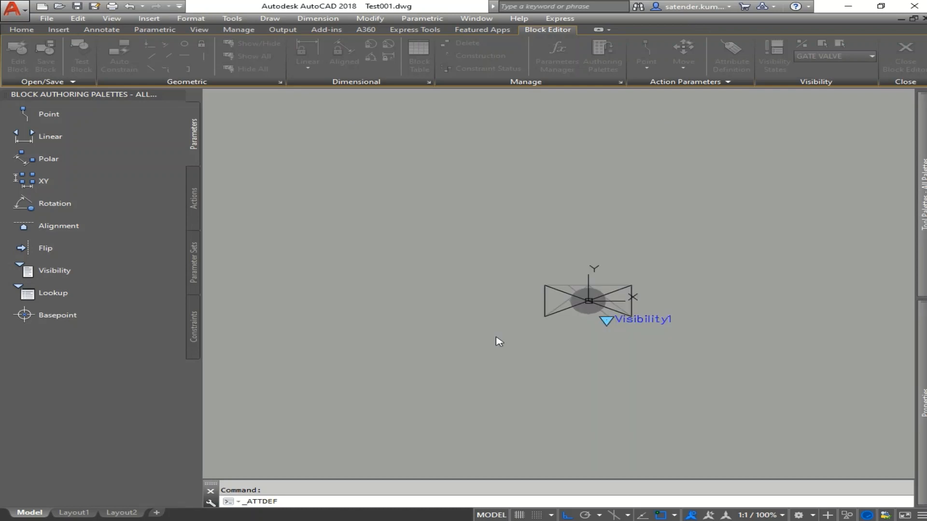
left_click(501, 269)
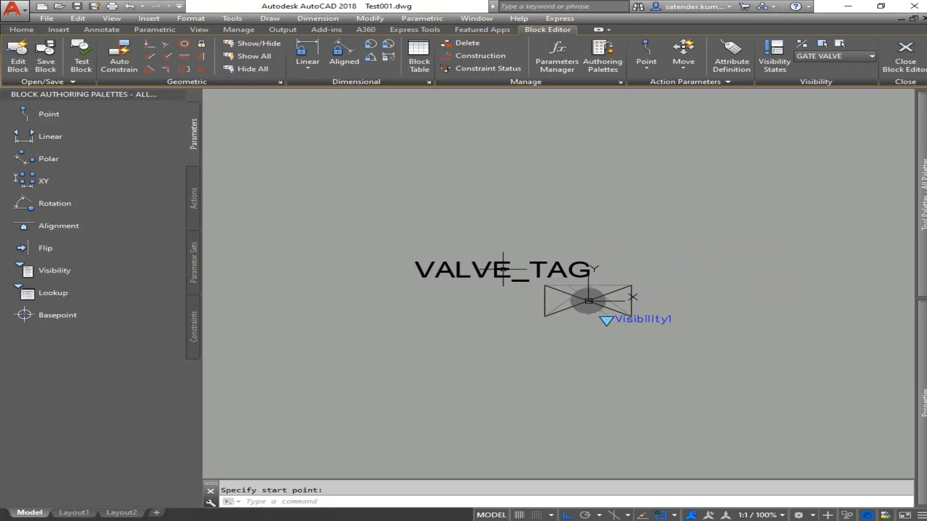
Step: Move the VALVE_TAG attribute by its middle grip to 5 units straight above the origin
left_click(507, 276)
scroll(503, 277, "up", 2)
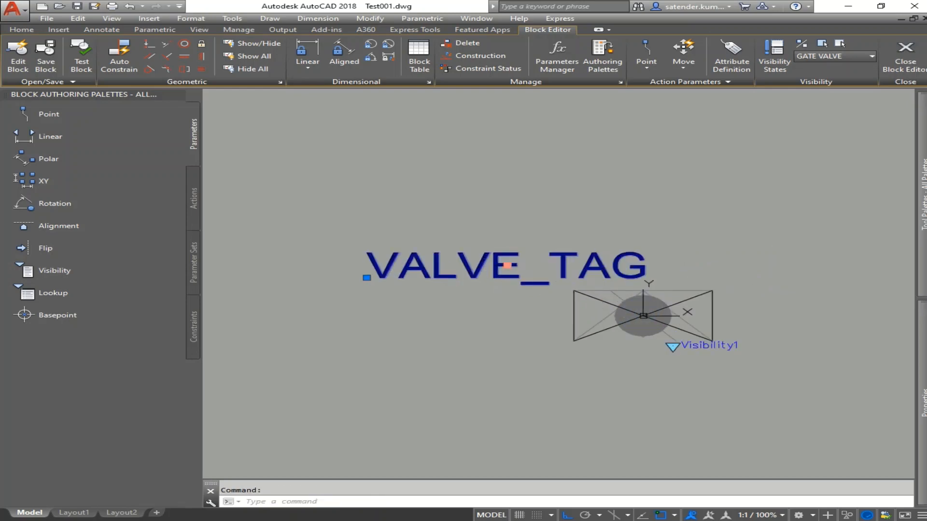
left_click(507, 265)
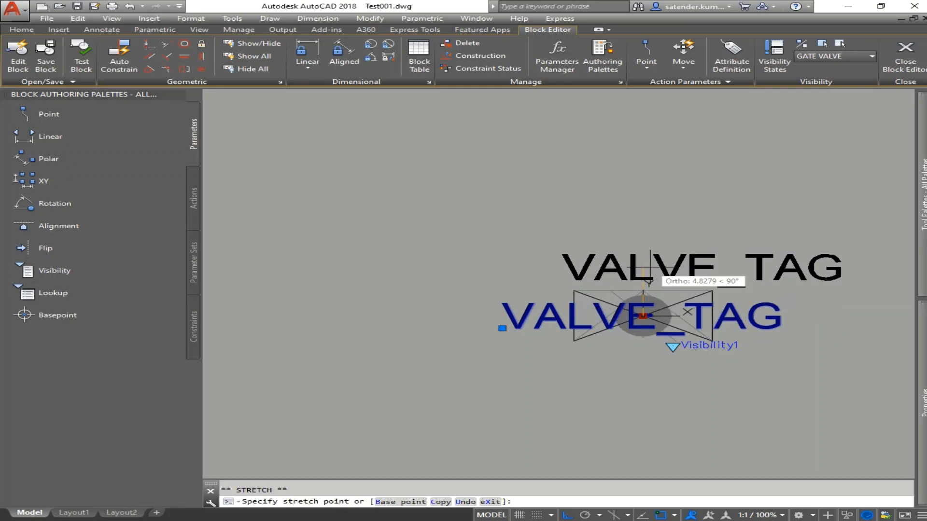
type("5")
key("Return")
mouse_move(657, 345)
middle_mouse_down()
mouse_move(653, 255)
mouse_move(612, 300)
middle_mouse_up()
key("Escape")
Step: Copy the VALVE_TAG attribute 10 units straight down, below the valve symbols
type("c")
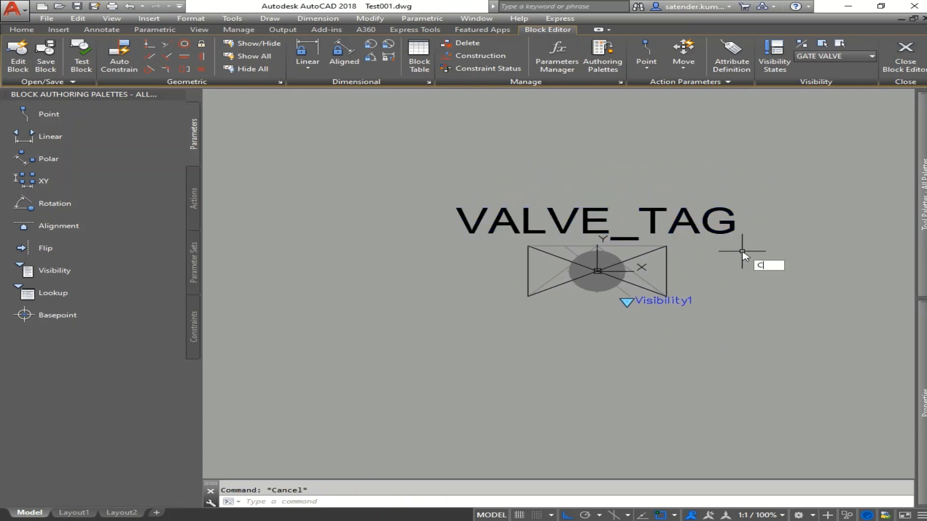
key("Return")
left_click(742, 251)
left_click(720, 202)
key("Return")
left_click(796, 253)
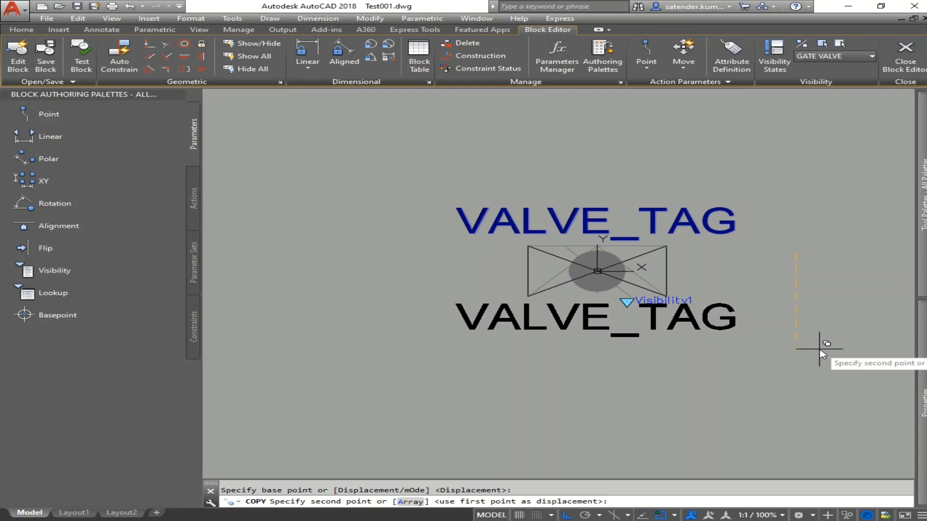
type("10")
key("Return")
key("Escape")
key("Escape")
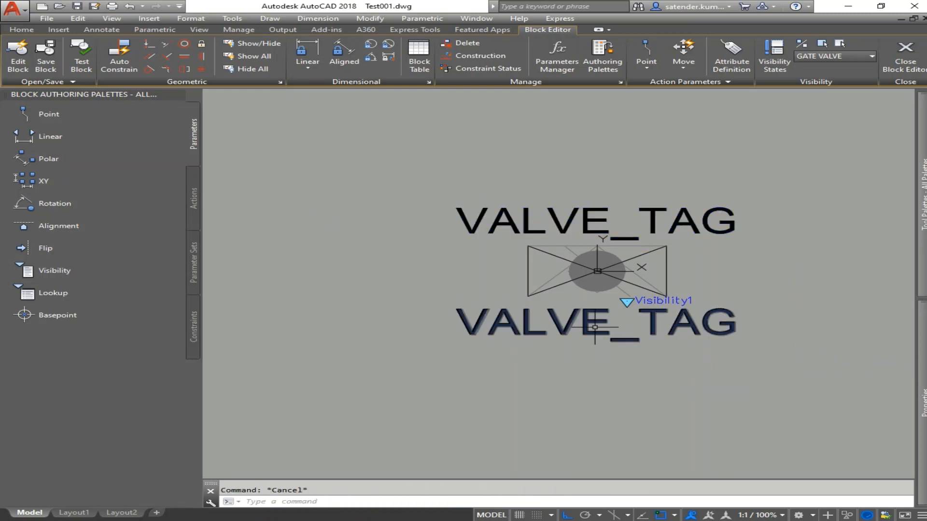
Step: Change the tag of the copied attribute below the valve symbols to VALVE_SIZE
middle_click_drag(599, 327, 558, 298)
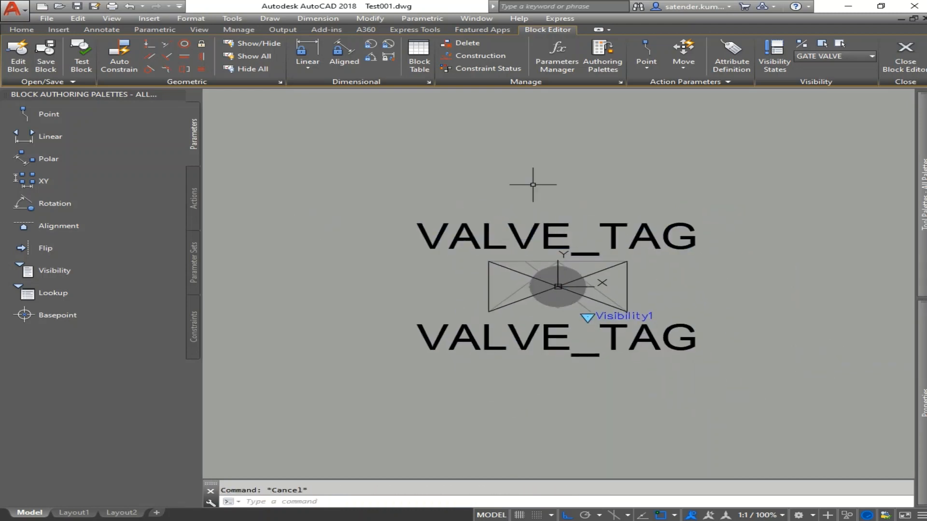
double_click(559, 337)
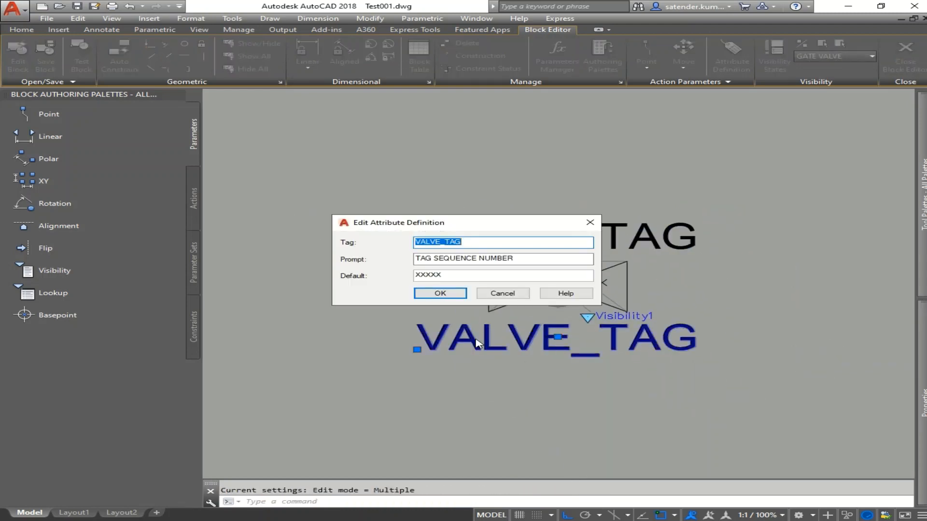
left_click(447, 241)
left_click_drag(445, 242, 519, 241)
type("SIZE")
Step: Set the VALVE_SIZE attribute's prompt to VALVE NOMINAL SIZE and its default to DN, and finish editing
key("Tab")
type("VAL")
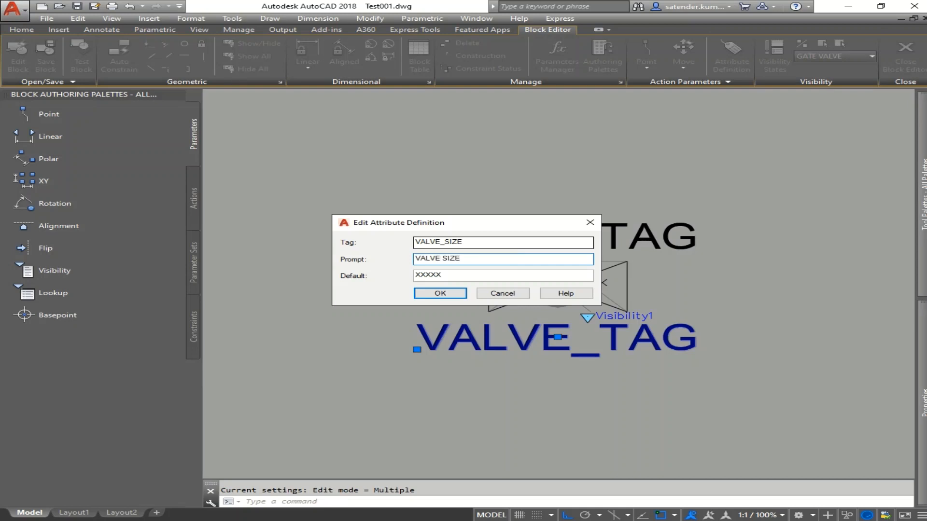
key("BackSpace")
key("BackSpace")
key("BackSpace")
type("NOMI")
left_click_drag(451, 274, 411, 282)
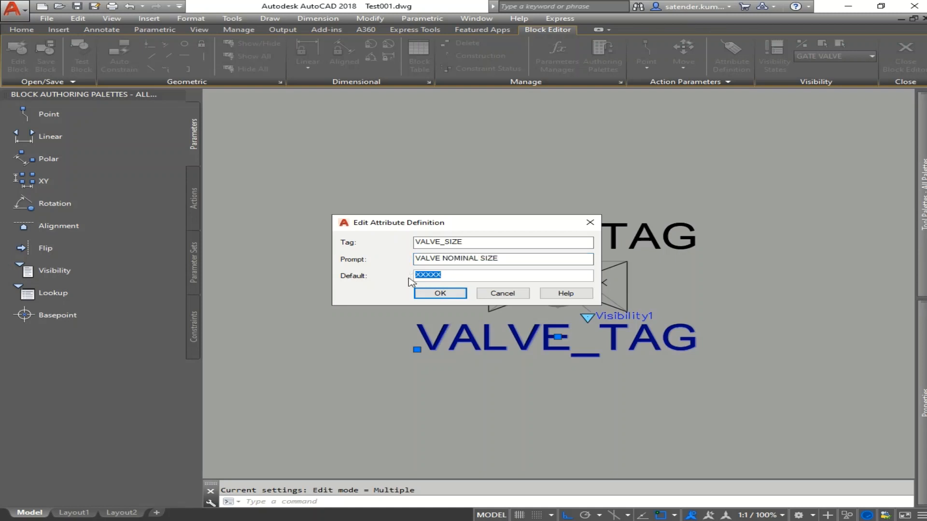
type("DN")
left_click(439, 293)
middle_click_drag(641, 378, 649, 389)
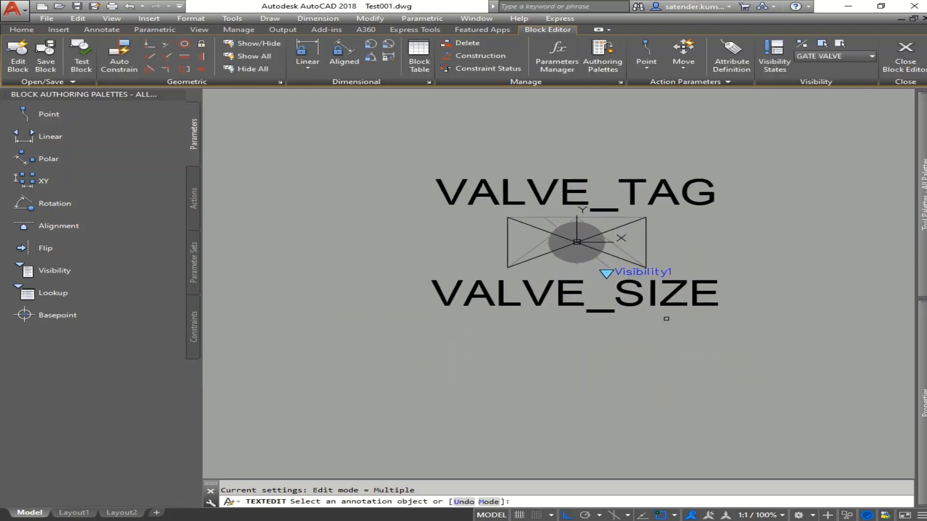
key("Escape")
Step: Copy the VALVE_TAG attribute straight up so the copy sits just above the original
type("co")
key("Return")
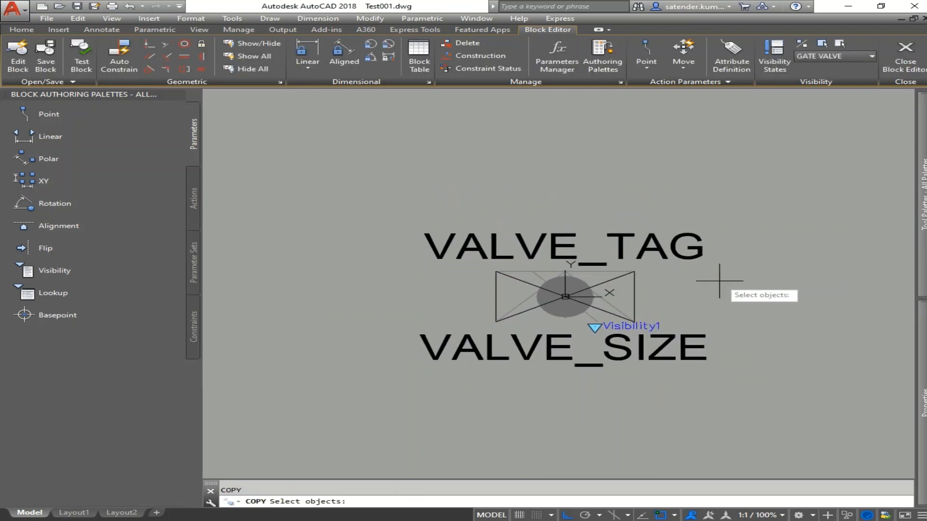
left_click(716, 277)
left_click(698, 238)
key("Return")
left_click(771, 312)
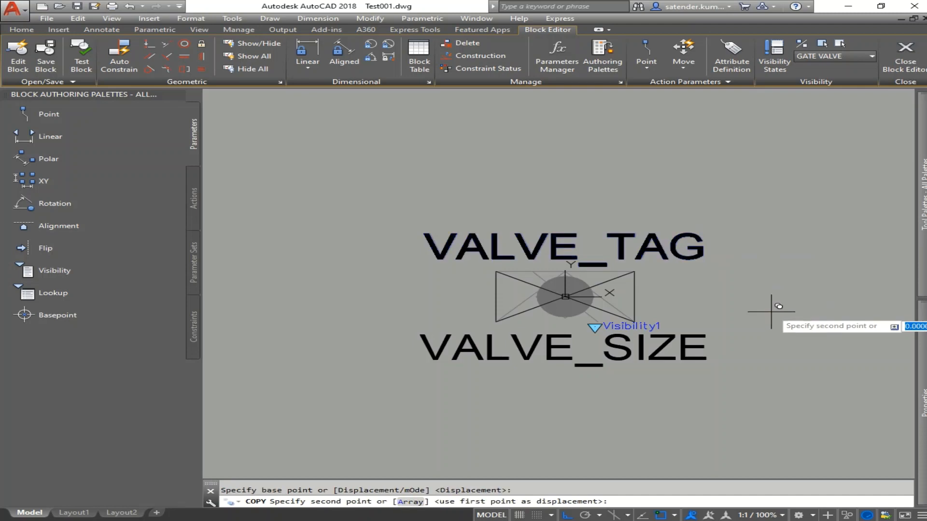
left_click(786, 265)
key("Escape")
Step: Change the tag of the topmost copied attribute, above the original VALVE_TAG, to VALVE_DESCRIPTION
double_click(531, 205)
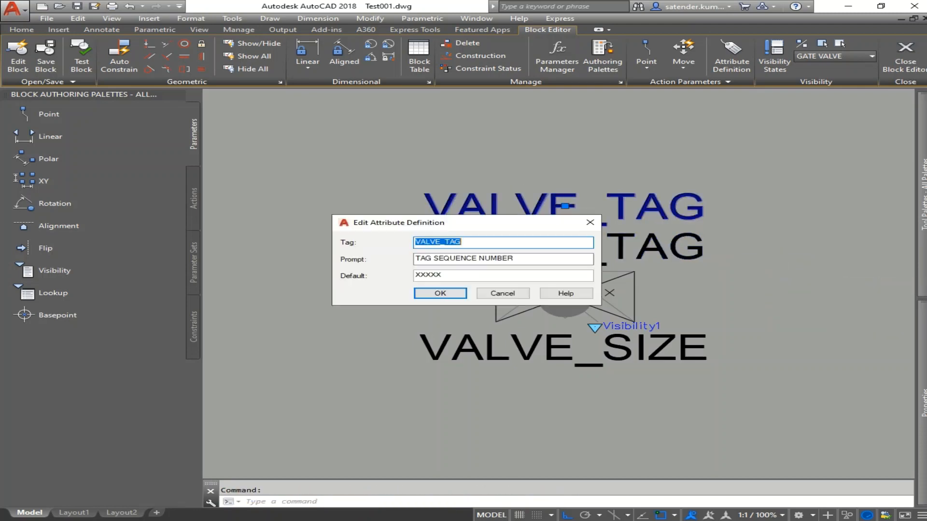
left_click(451, 242)
left_click_drag(444, 242, 561, 244)
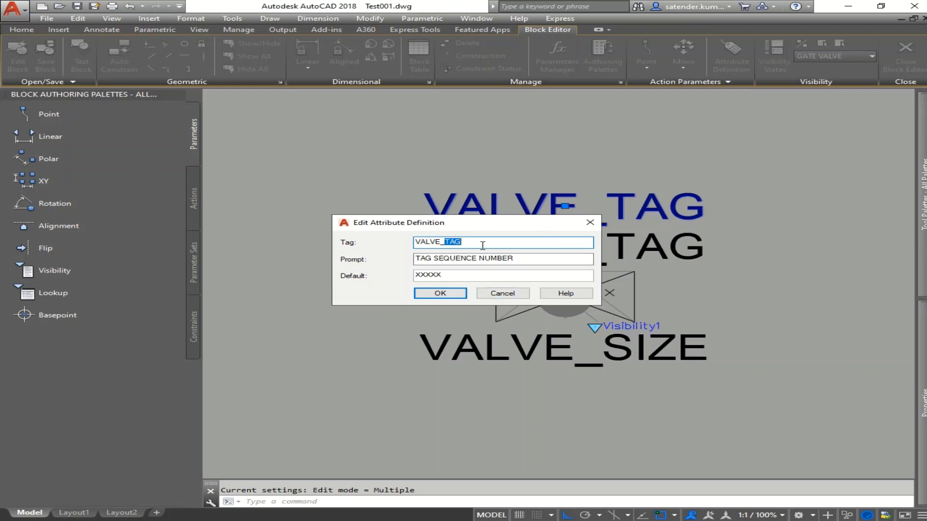
type("DESCRIPTION")
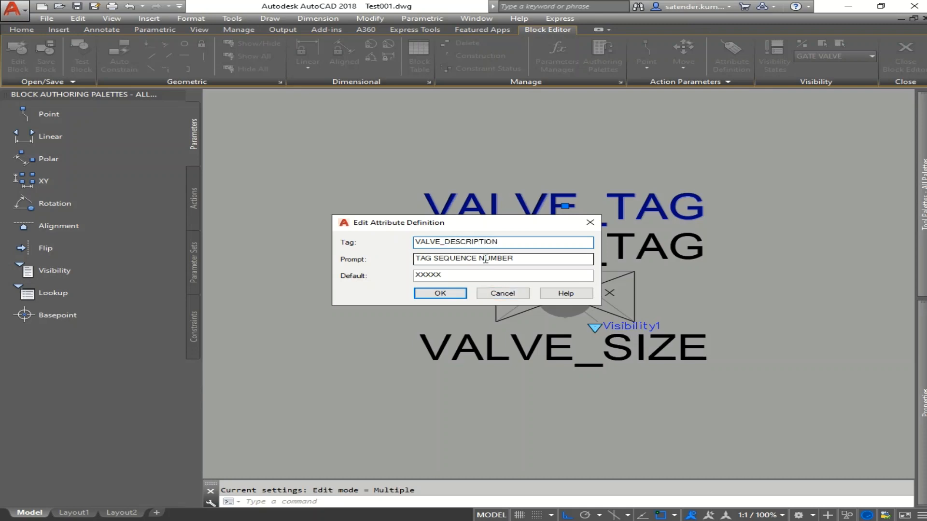
Step: Set the VALVE_DESCRIPTION attribute's prompt to DESCRIPTION and its default to XXX, and finish editing
left_click_drag(515, 261, 360, 263)
type("DESCRIPTION")
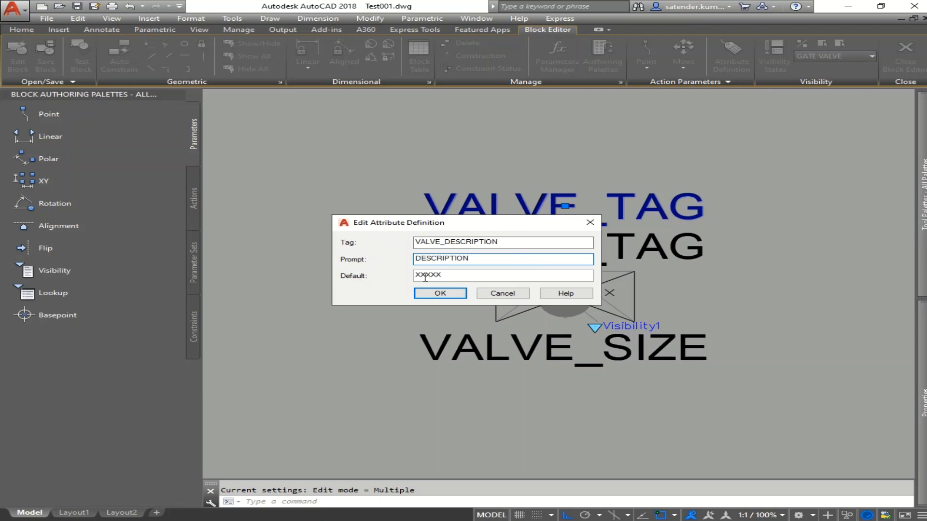
left_click(452, 273)
key("BackSpace")
key("BackSpace")
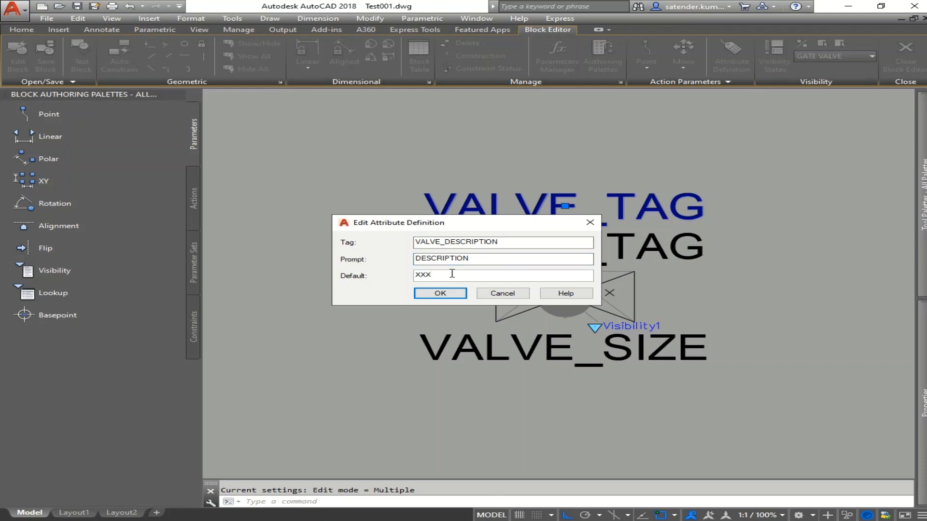
left_click(440, 294)
middle_click_drag(748, 250, 731, 244)
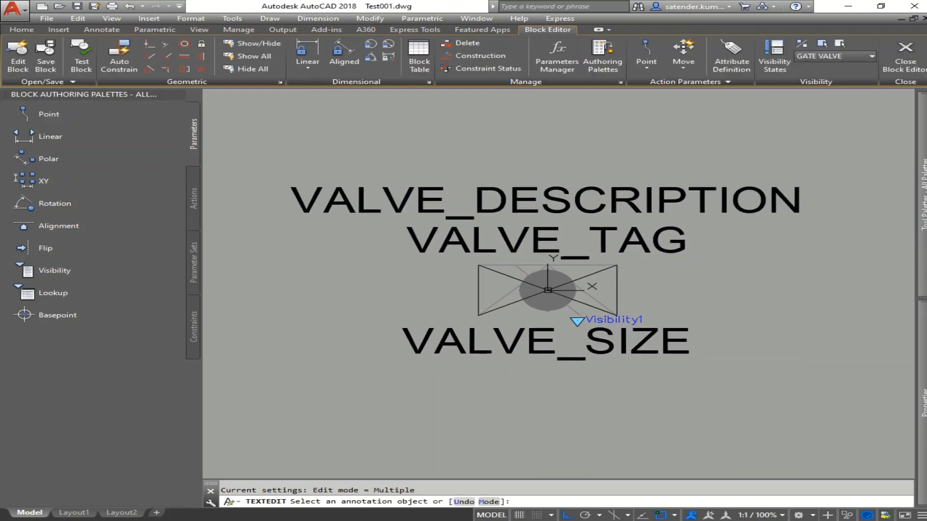
key("Escape")
Step: Try to move the VALVE_DESCRIPTION attribute straight down to below VALVE_SIZE
type("m")
key("space")
left_click(811, 244)
left_click(754, 181)
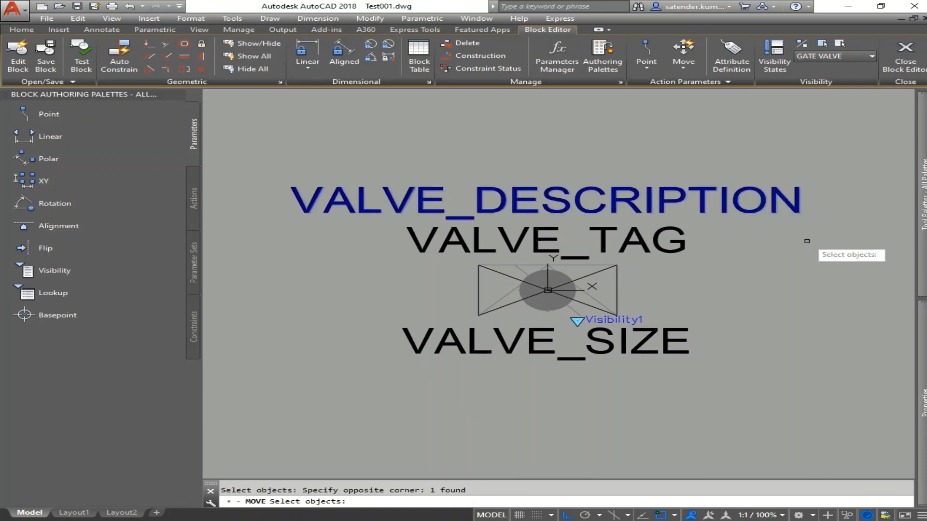
key("space")
left_click(804, 251)
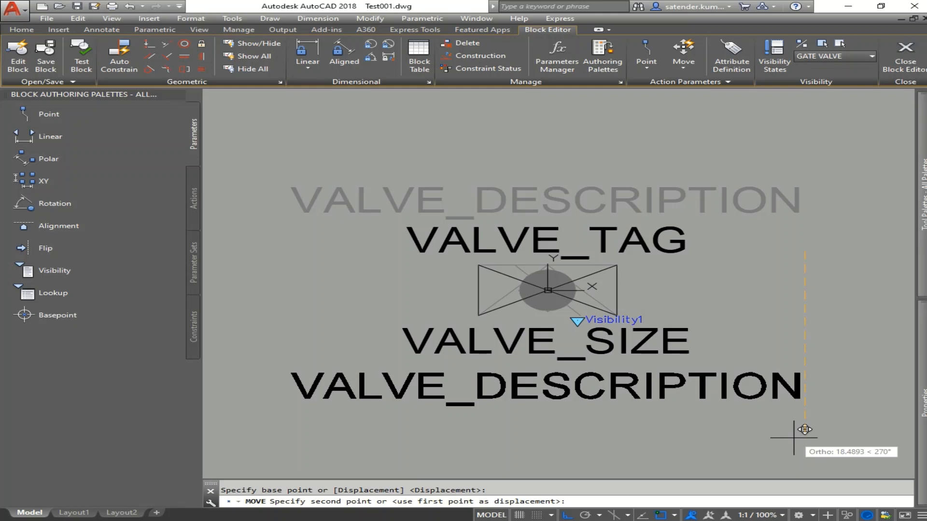
type("0")
key("Return")
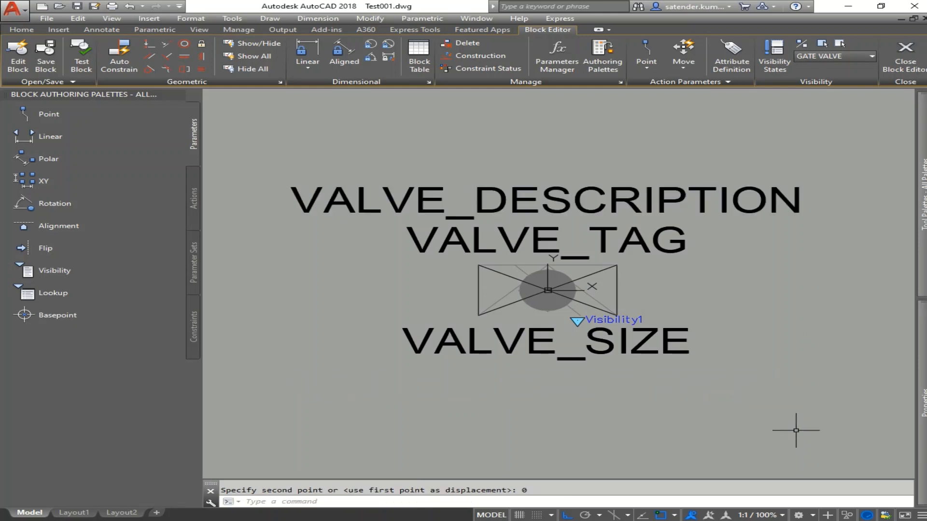
Step: Move the VALVE_DESCRIPTION attribute 20 units straight down, below VALVE_SIZE
key("Escape")
type("m")
key("space")
left_click(761, 265)
left_click(740, 182)
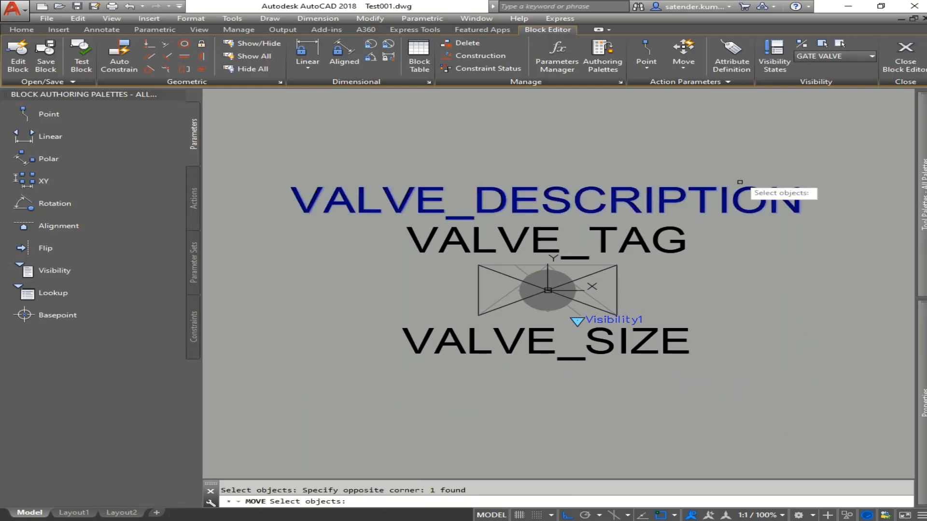
key("space")
left_click(773, 251)
type("20")
key("Return")
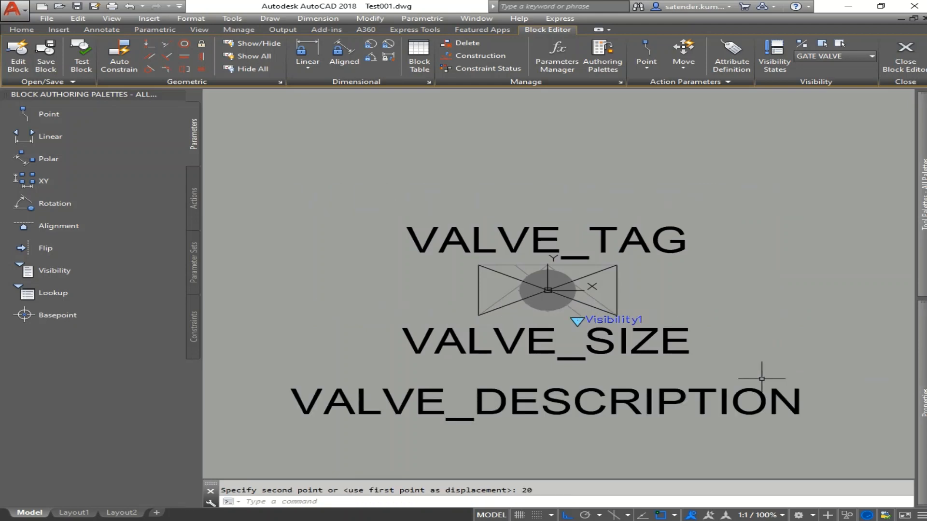
Step: Move the VALVE_DESCRIPTION attribute 2.5 units straight up, closer to VALVE_SIZE
key("Escape")
key("Return")
left_click(789, 345)
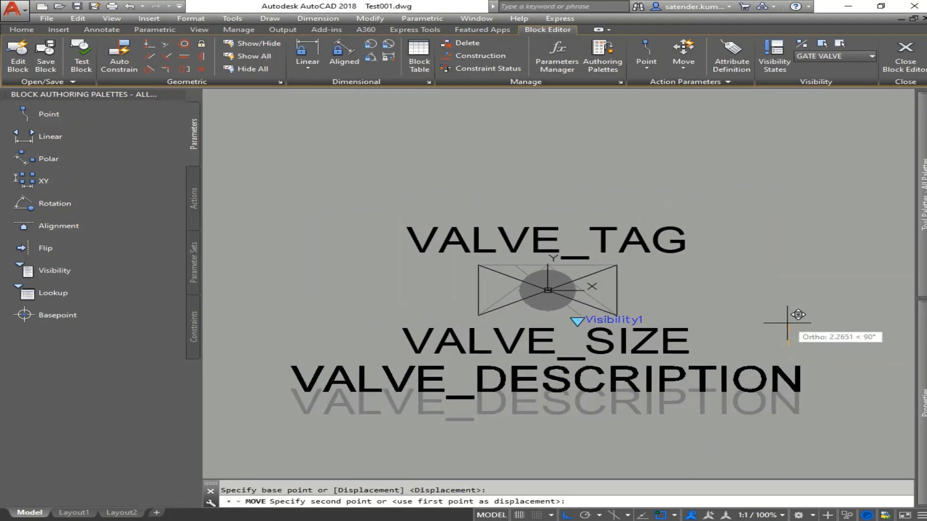
type("2.5")
key("Return")
middle_click_drag(662, 382, 670, 287)
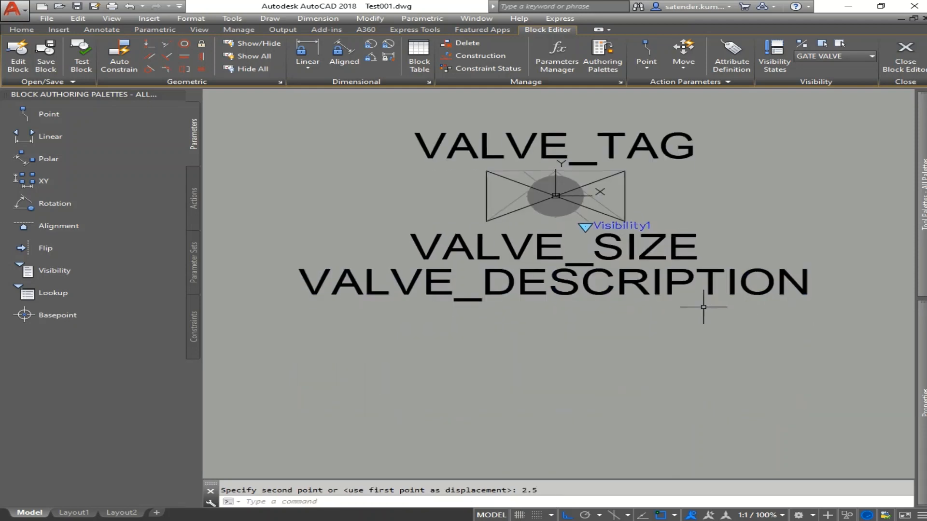
Step: Move the VALVE_DESCRIPTION attribute 0.5 units straight down to widen its gap below VALVE_SIZE
key("Escape")
type("m")
key("Return")
left_click(722, 308)
left_click(704, 265)
key("Return")
left_click(690, 353)
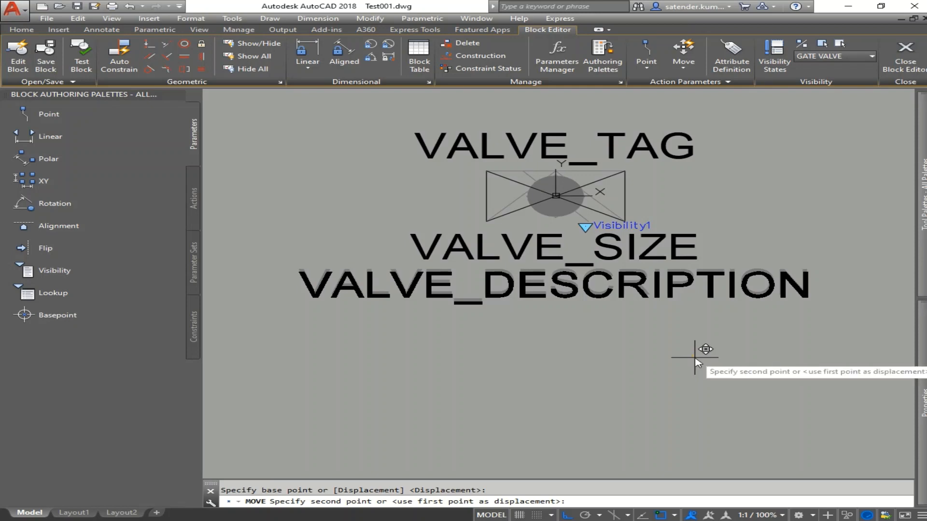
type(".5")
key("Return")
Step: Test the valve block and set its VALVE_TAG attribute value to 12345
scroll(628, 348, "down", 3)
middle_click_drag(623, 347, 565, 305)
scroll(471, 292, "up", 2)
scroll(703, 353, "down", 2)
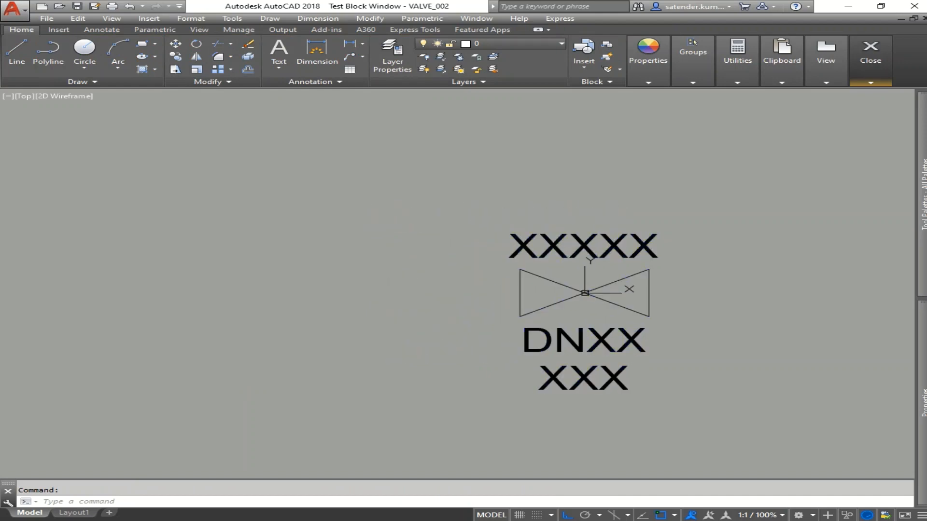
double_click(586, 245)
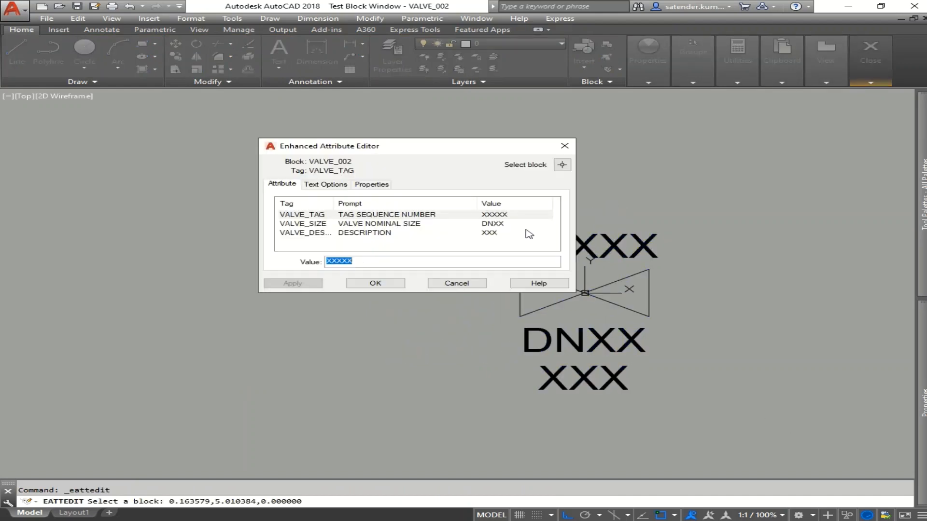
left_click_drag(414, 149, 517, 134)
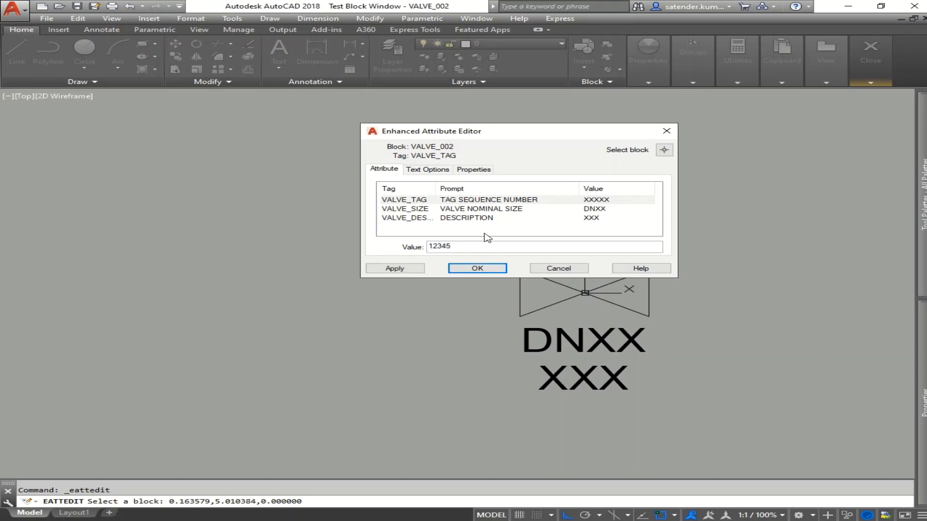
Step: Set the test block's VALVE_SIZE attribute value to DN50
left_click(513, 210)
left_click(454, 247)
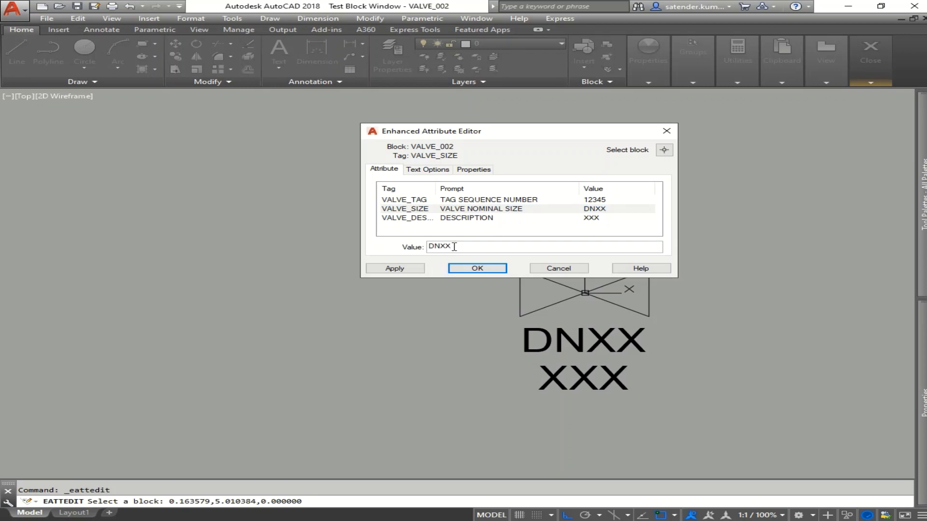
key("BackSpace")
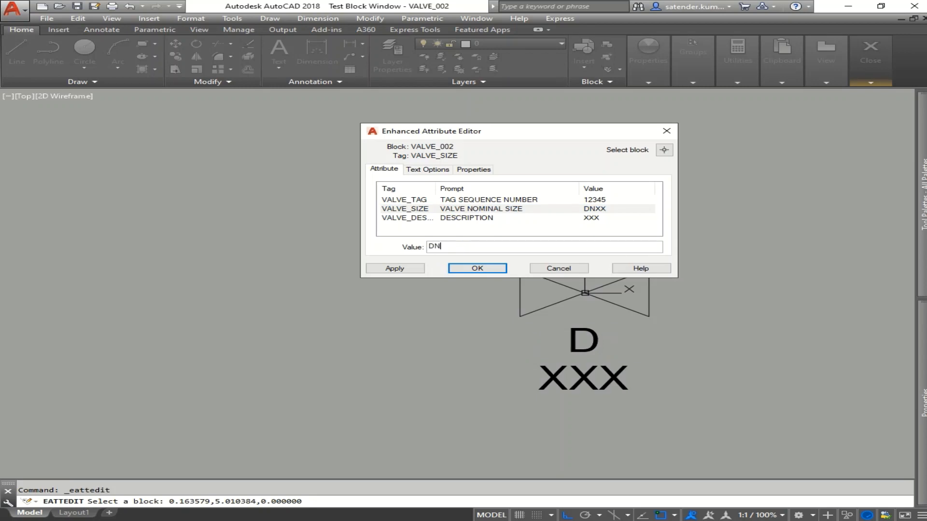
type("50")
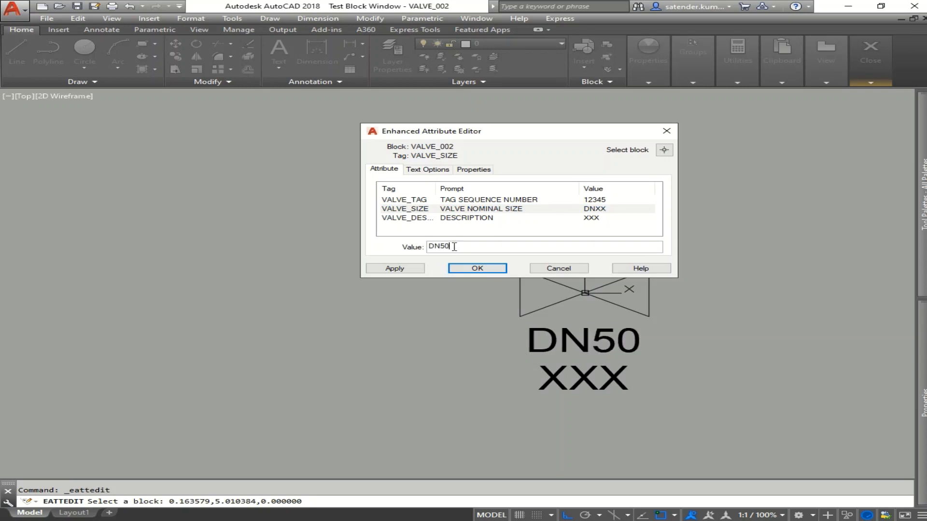
Step: Set the test block's VALVE_DESCRIPTION value to GATE and accept the attribute edits
left_click(553, 220)
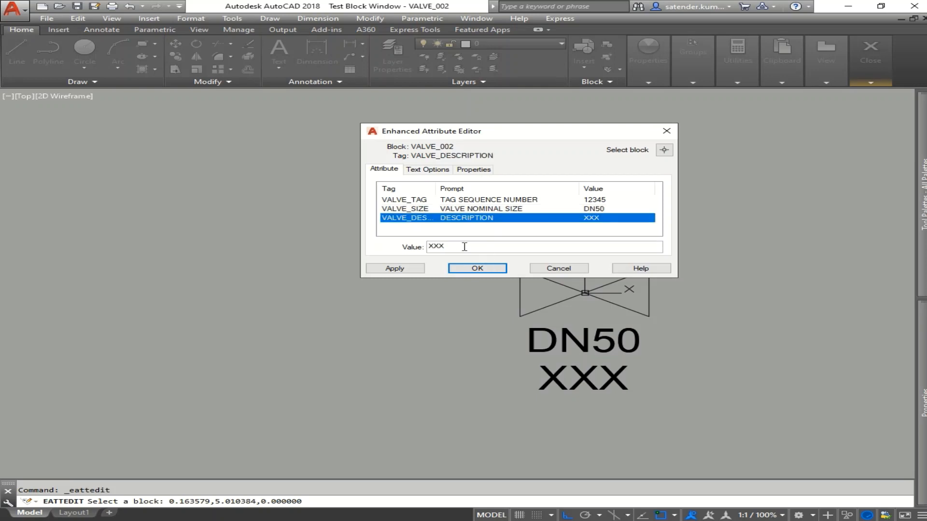
key("Tab")
left_click_drag(504, 139, 612, 213)
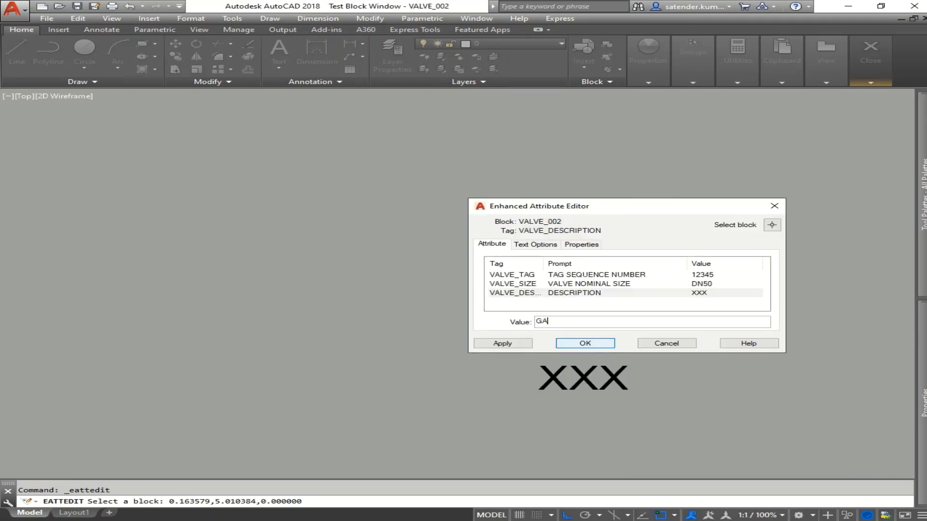
left_click(585, 344)
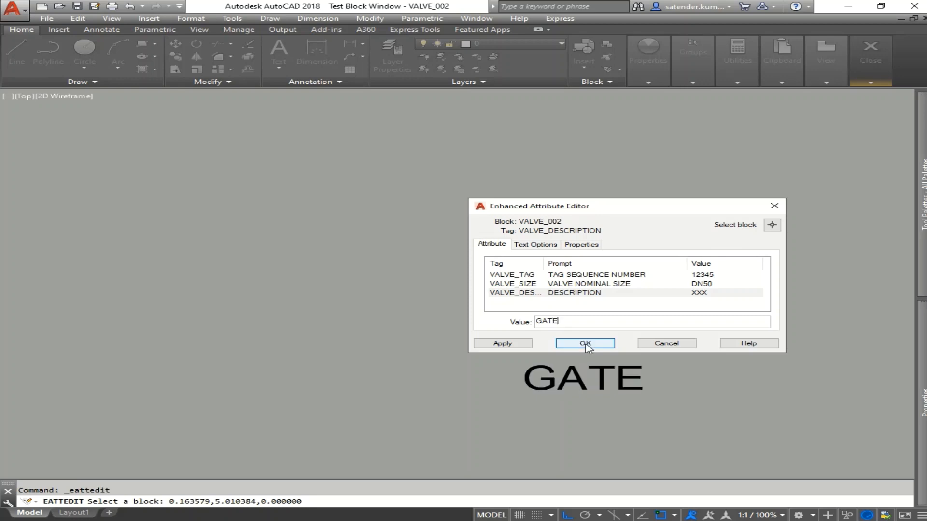
left_click(585, 343)
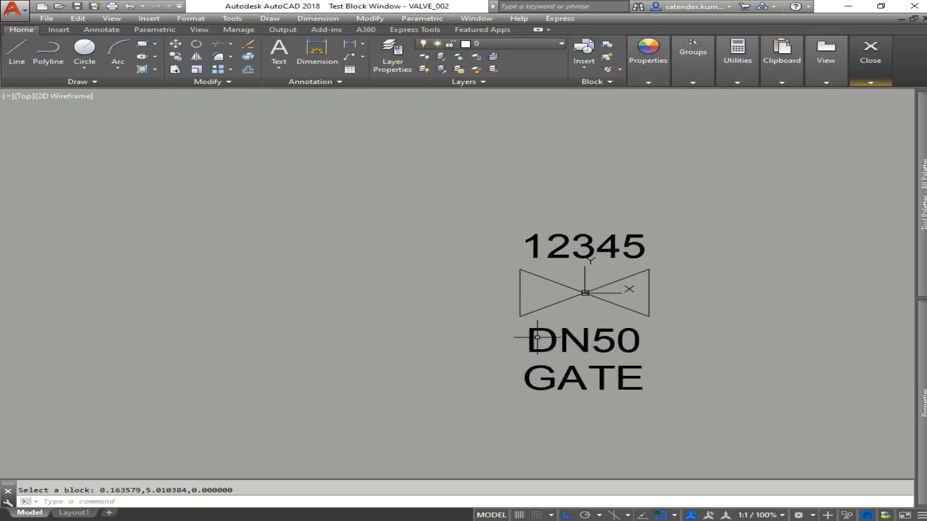
Step: Switch the test block's visibility state to the ball valve and deselect the block
mouse_move(878, 88)
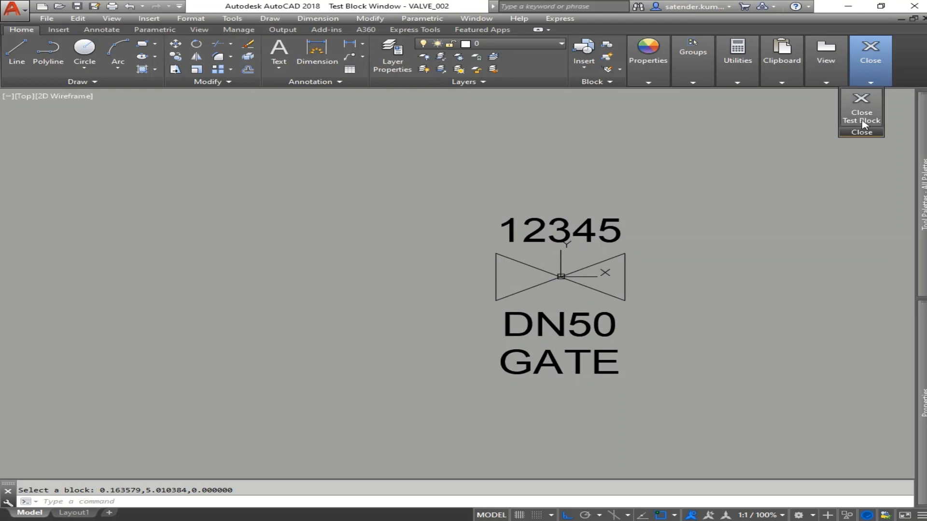
left_click(588, 301)
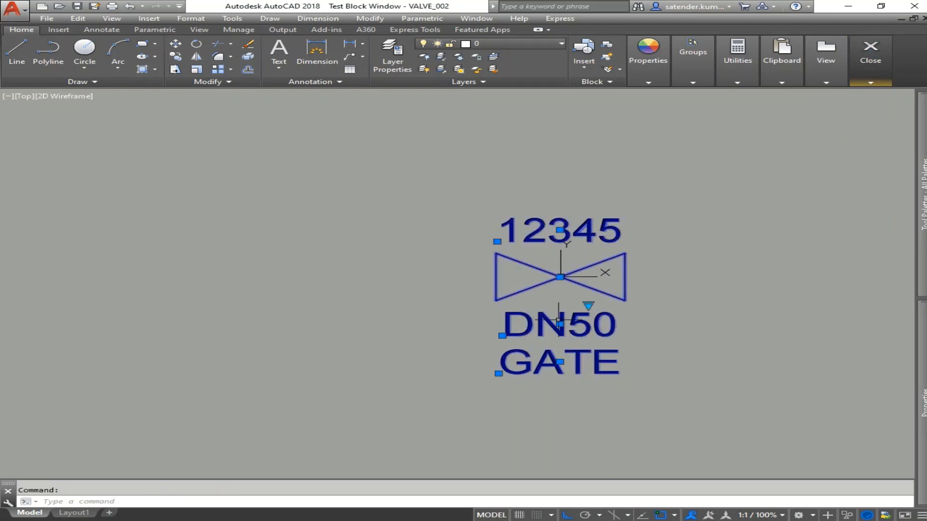
left_click(588, 305)
left_click(634, 326)
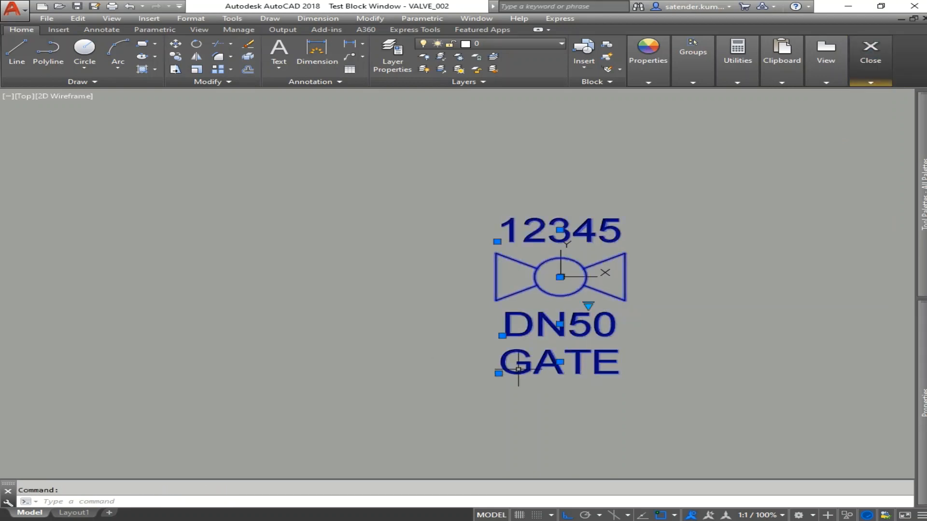
middle_click_drag(628, 343, 649, 282)
middle_click_drag(549, 263, 519, 333)
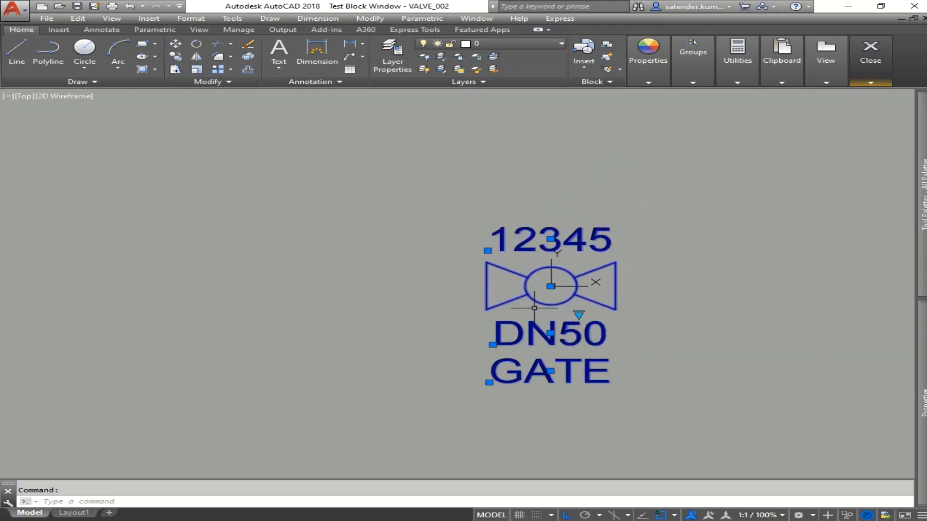
key("Escape")
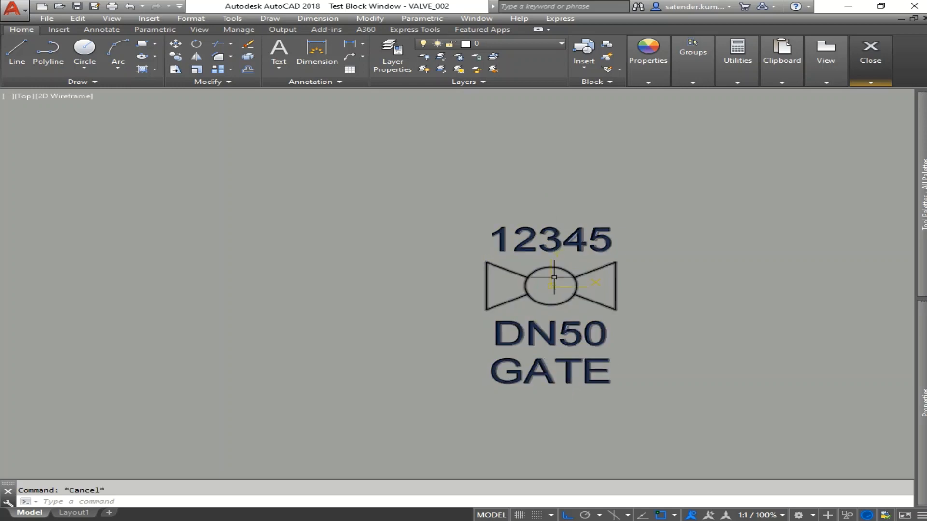
Step: Edit the test block's description attribute in place, changing the text below DN50 to BALL
left_click(564, 363)
left_click(553, 370)
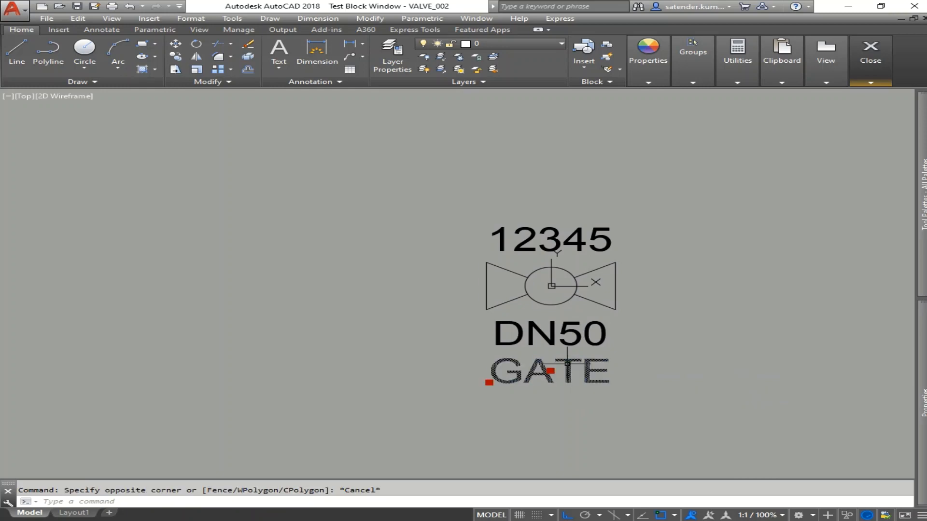
double_click(553, 371)
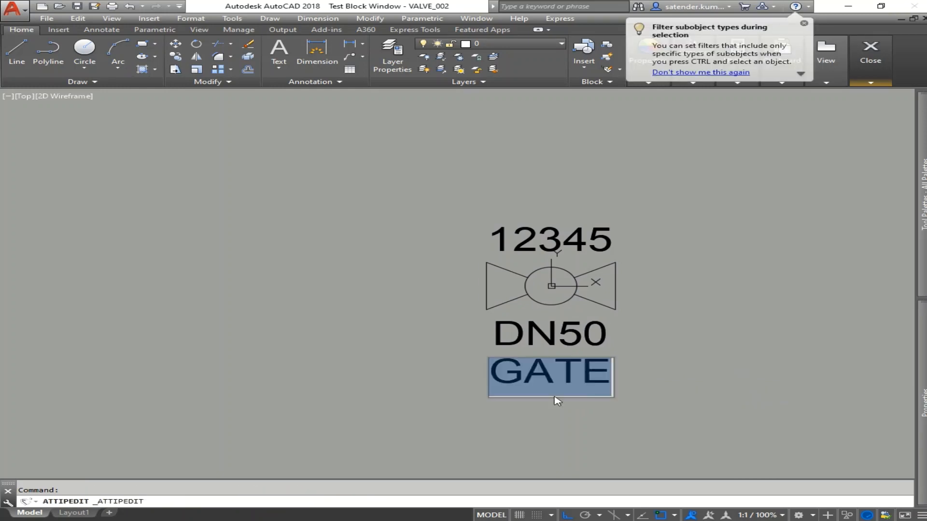
type("BALL")
key("Return")
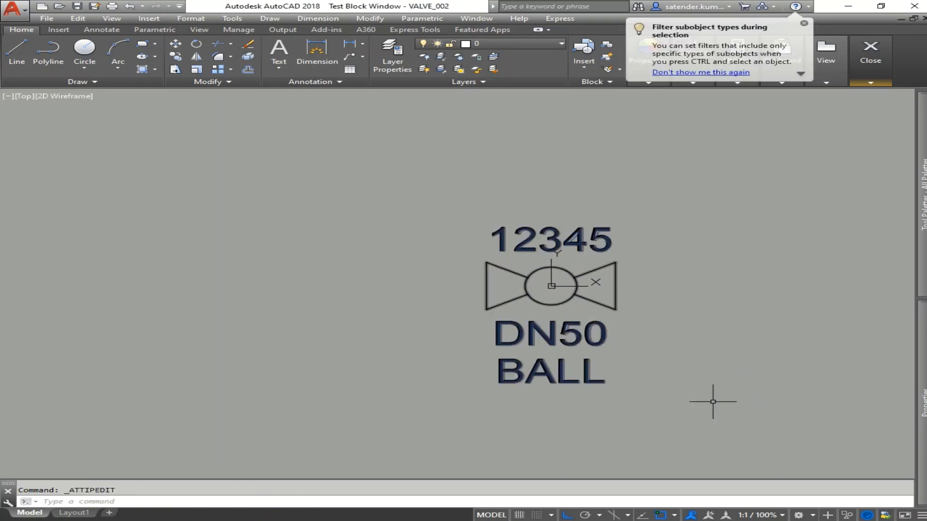
middle_click_drag(601, 354, 574, 308)
middle_click_drag(543, 282, 583, 369)
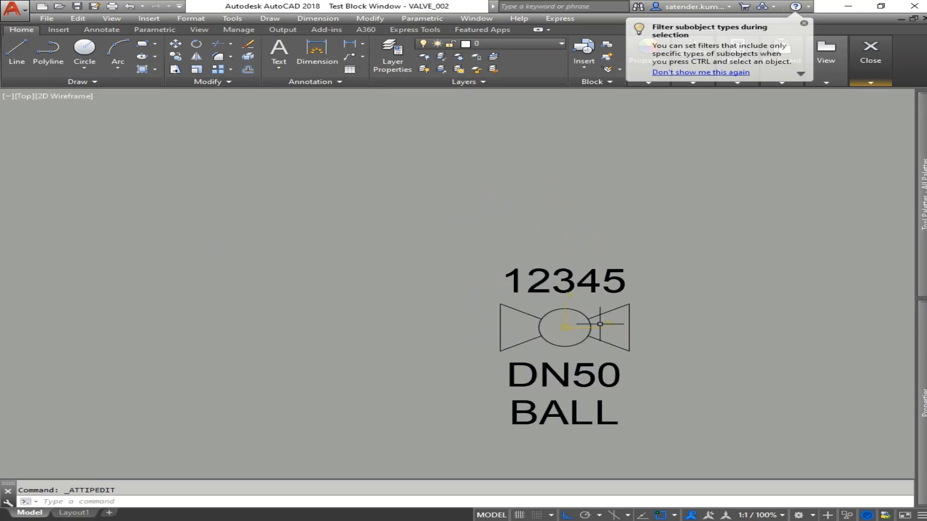
middle_click_drag(665, 349, 675, 283)
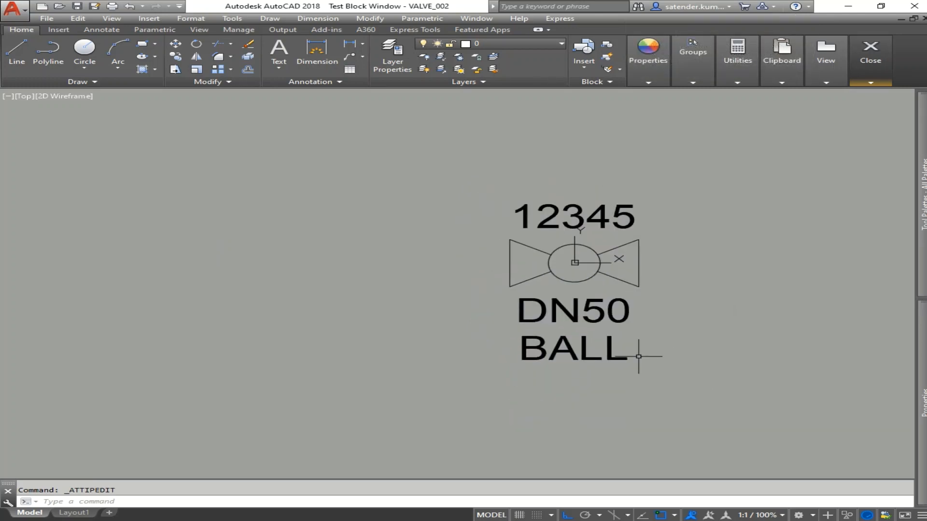
middle_click_drag(627, 324, 616, 383)
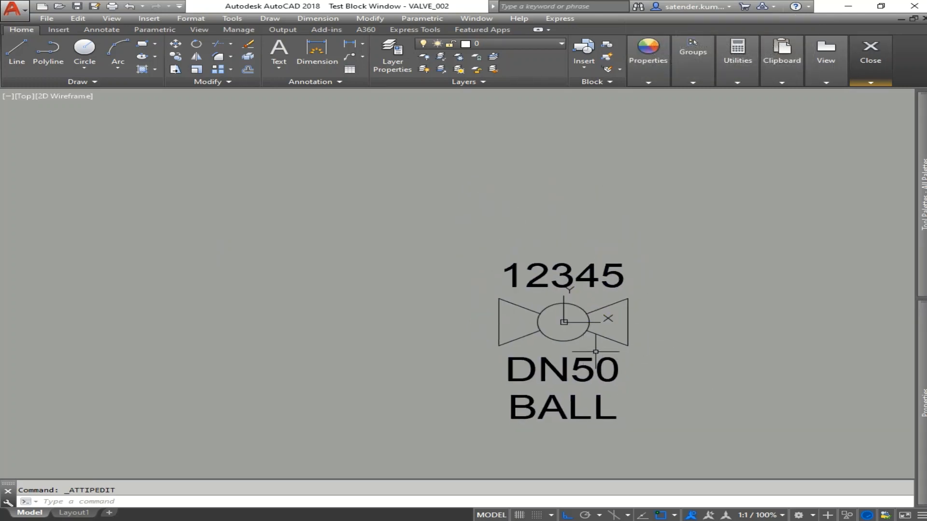
Step: Save the VALVE_002 block definition and close the Block Editor
middle_click_drag(603, 333, 607, 304)
scroll(652, 341, "up", 2)
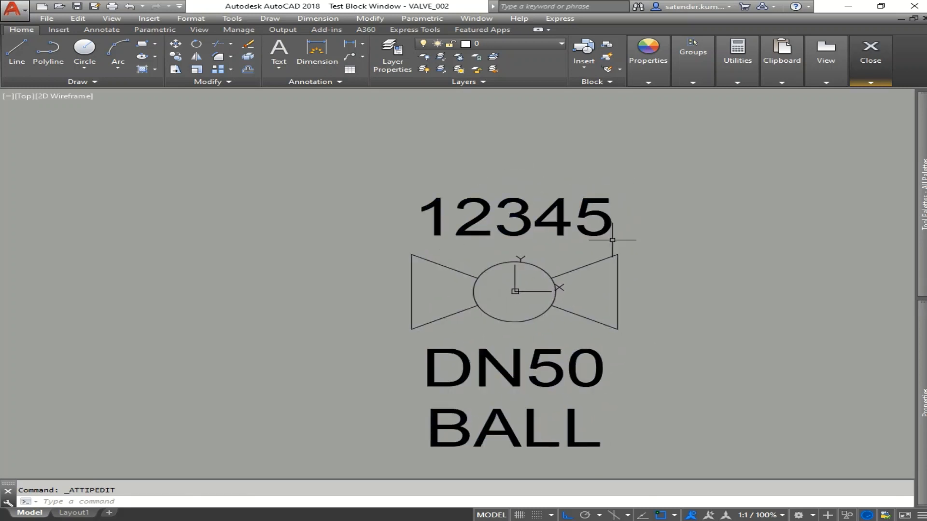
mouse_move(621, 285)
middle_mouse_down()
mouse_move(717, 235)
mouse_move(658, 285)
mouse_move(689, 284)
mouse_move(696, 272)
mouse_move(628, 324)
middle_mouse_up()
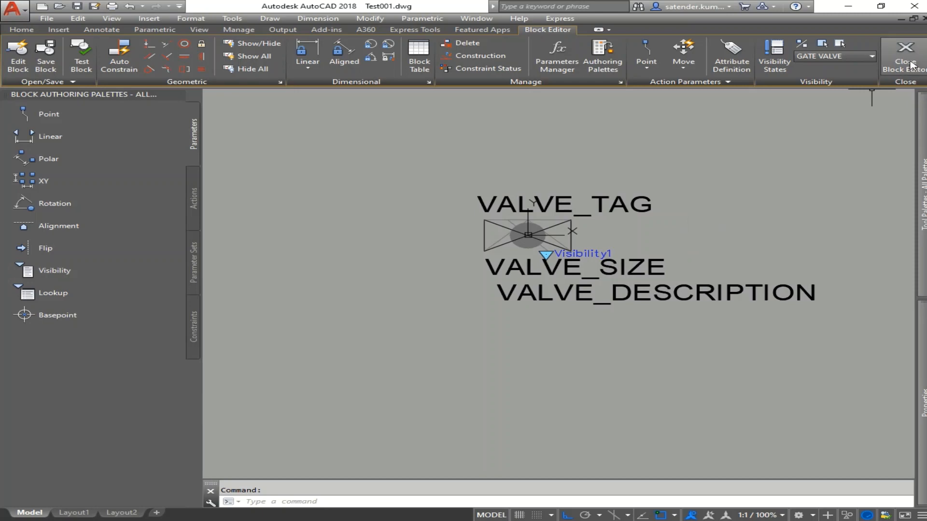
left_click(44, 57)
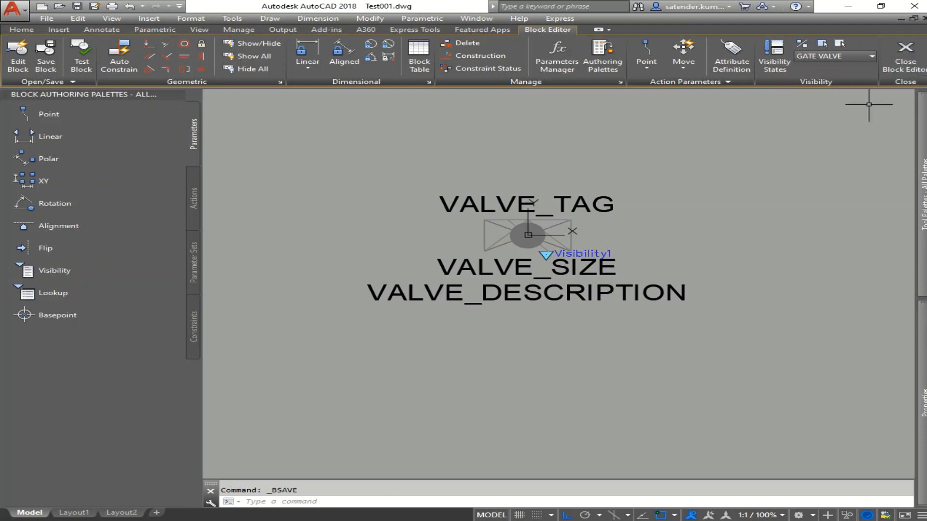
left_click(904, 53)
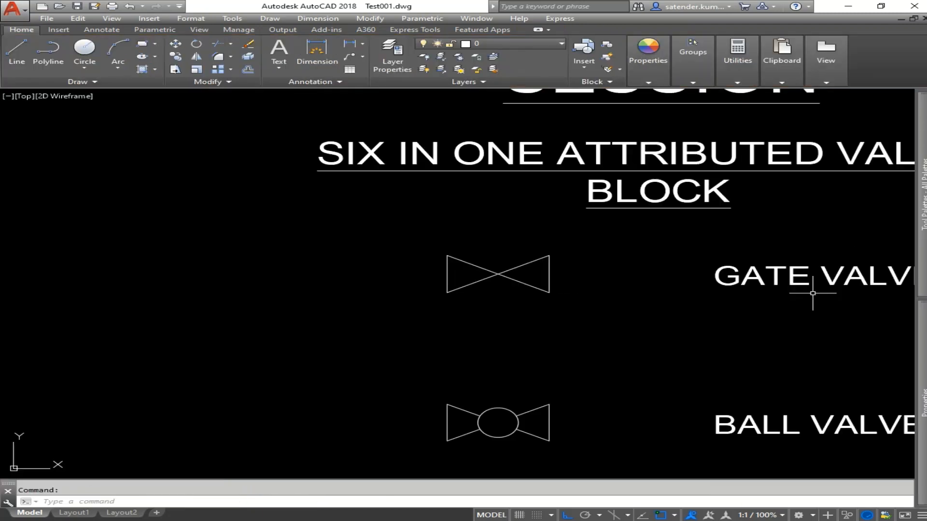
Step: Check the visibility states offered by the valve block beside the GATE VALVE label, and deselect it
middle_click_drag(622, 337, 632, 245)
scroll(631, 245, "down", 4)
middle_click_drag(608, 281, 562, 334)
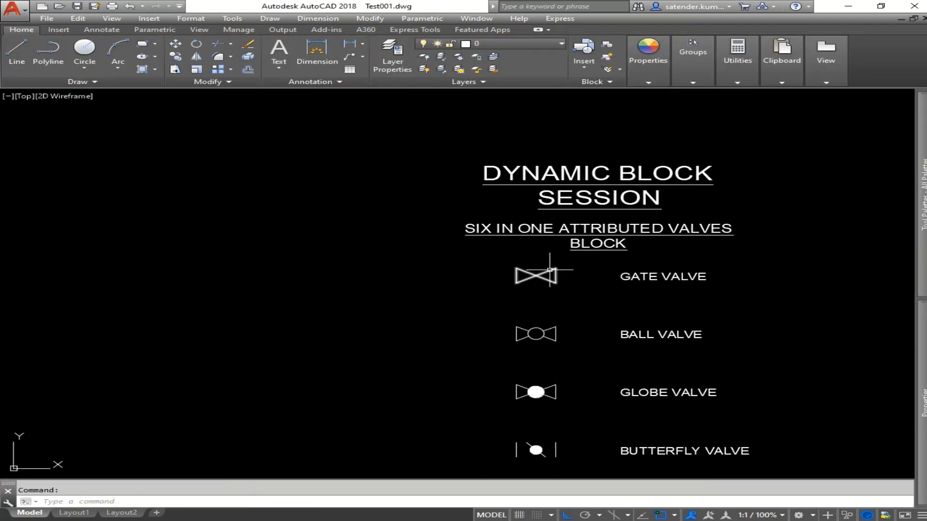
scroll(550, 270, "up", 4)
middle_click_drag(551, 288, 547, 312)
left_click(562, 308)
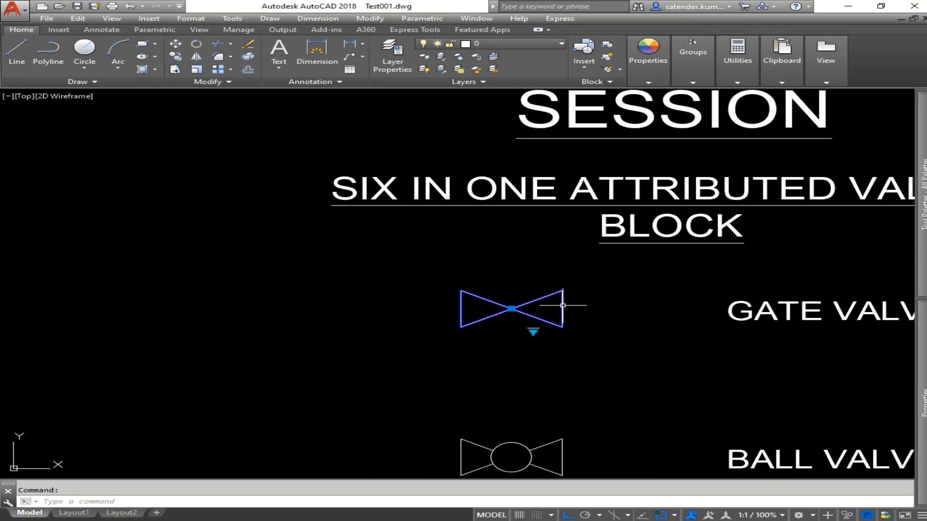
left_click(533, 331)
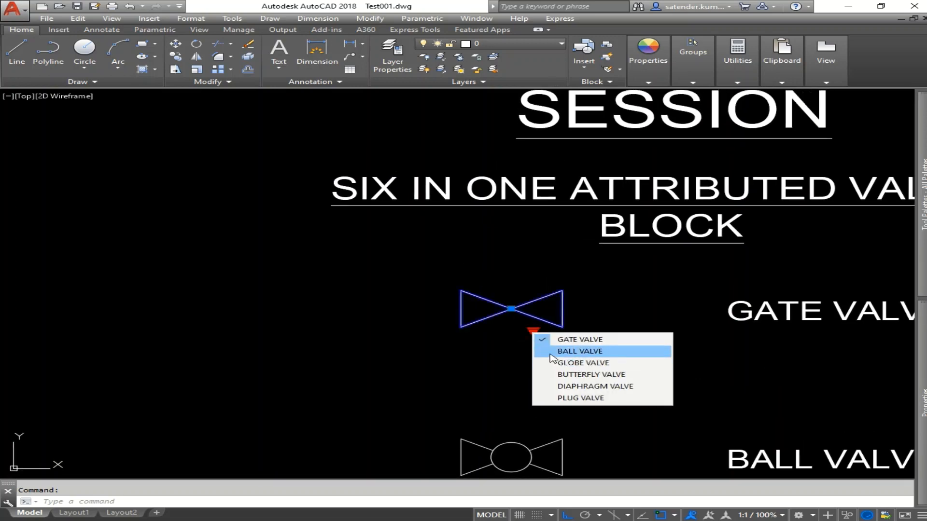
left_click(548, 352)
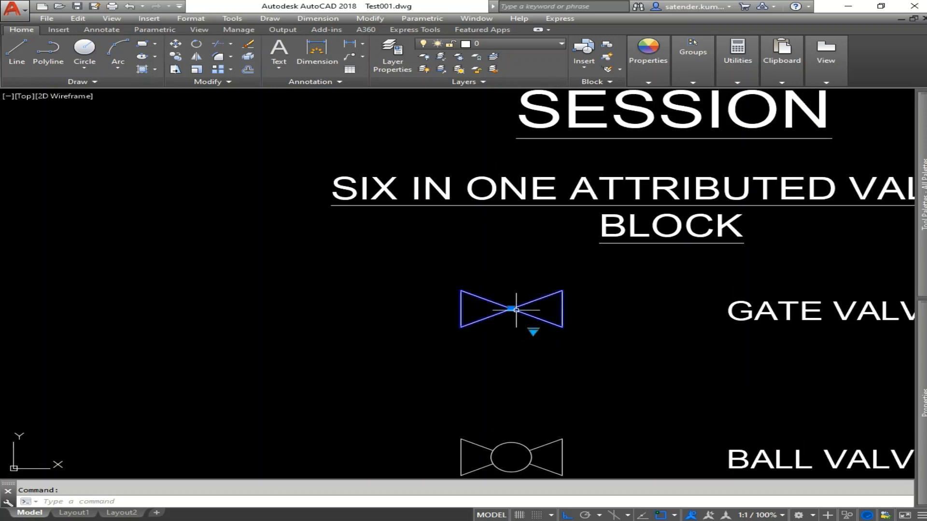
left_click(533, 331)
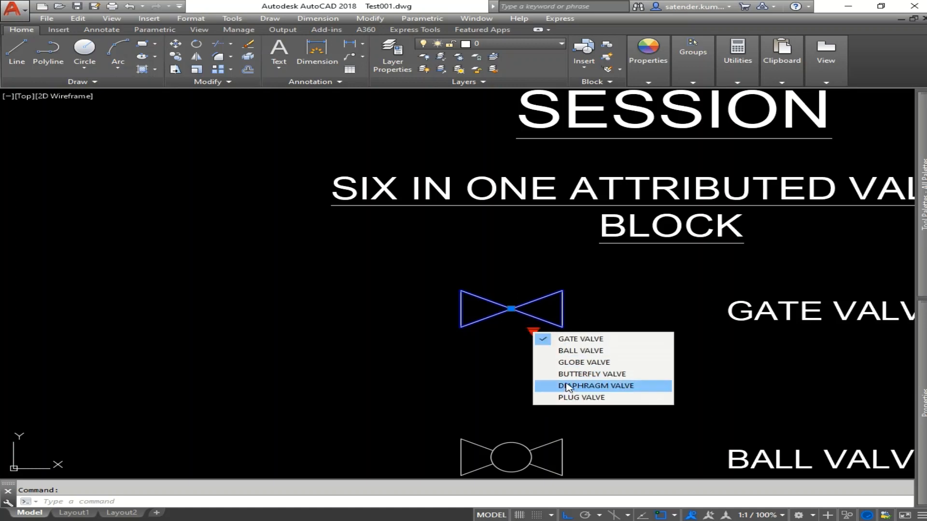
left_click(485, 389)
key("Escape")
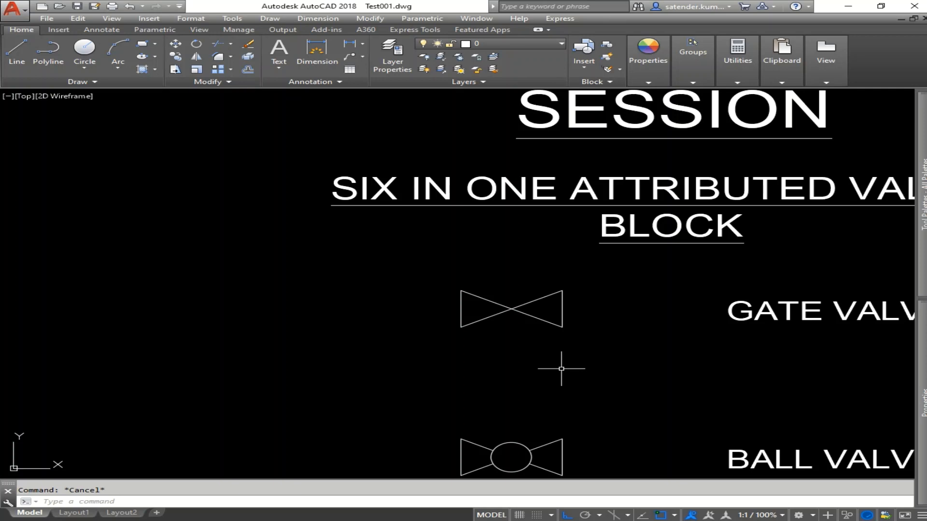
Step: Synchronize the attributes of VALVE_002 with ATTSYNC, selecting the gate valve block in the drawing and confirming with Yes
type("ATTSYNC")
key("Return")
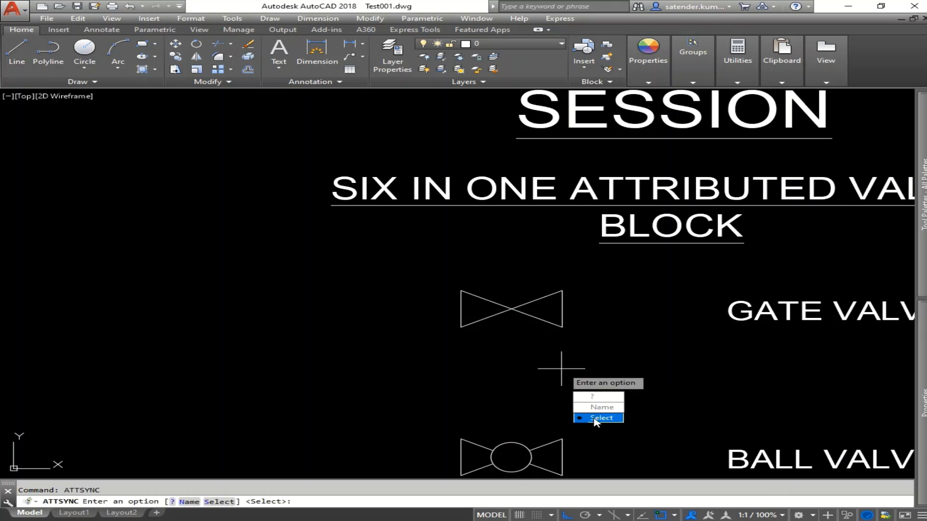
left_click(594, 419)
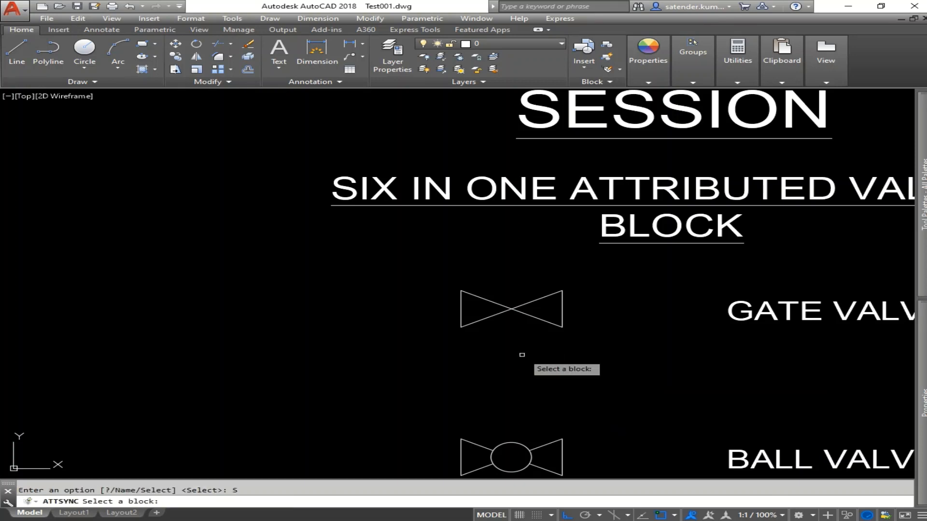
left_click(519, 312)
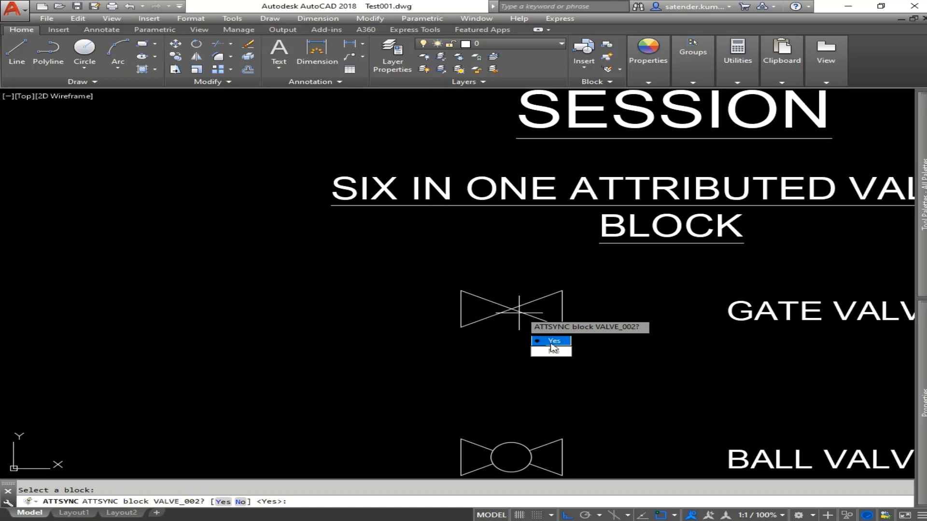
left_click(554, 341)
key("Escape")
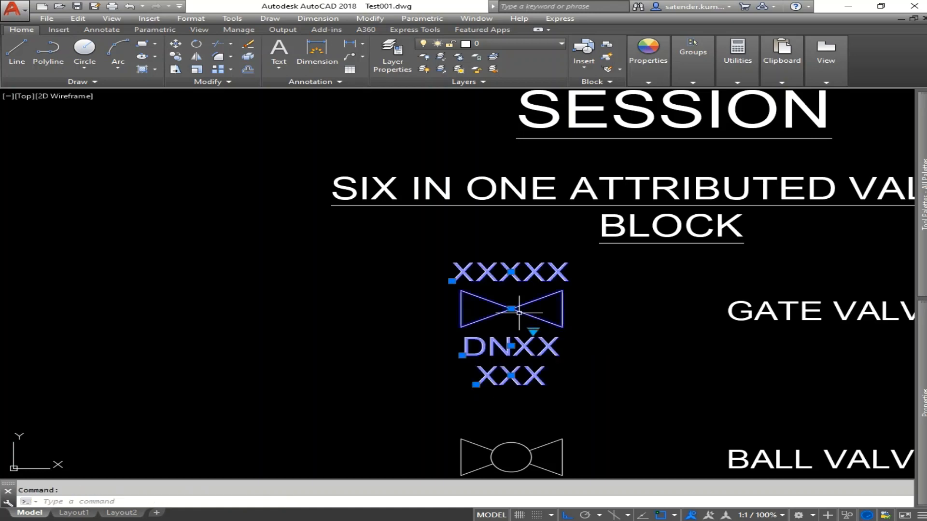
Step: Switch the attributed valve block's visibility state through BALL VALVE and GLOBE VALVE to BUTTERFLY VALVE, and deselect the block
middle_click_drag(524, 370, 618, 452)
scroll(550, 358, "up", 2)
scroll(618, 452, "up", 2)
mouse_move(618, 452)
middle_mouse_down()
mouse_move(567, 316)
mouse_move(572, 467)
middle_mouse_up()
scroll(595, 241, "down", 8)
scroll(568, 360, "up", 4)
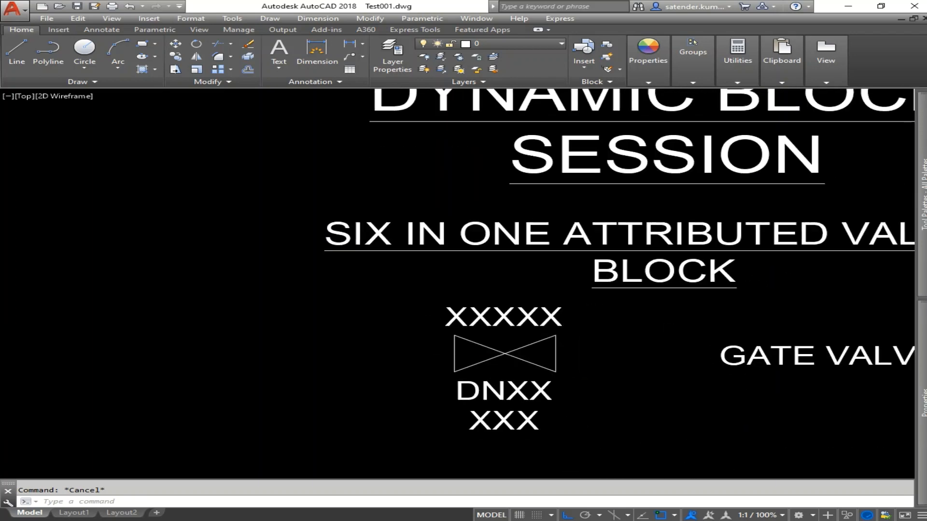
middle_click_drag(634, 405, 608, 321)
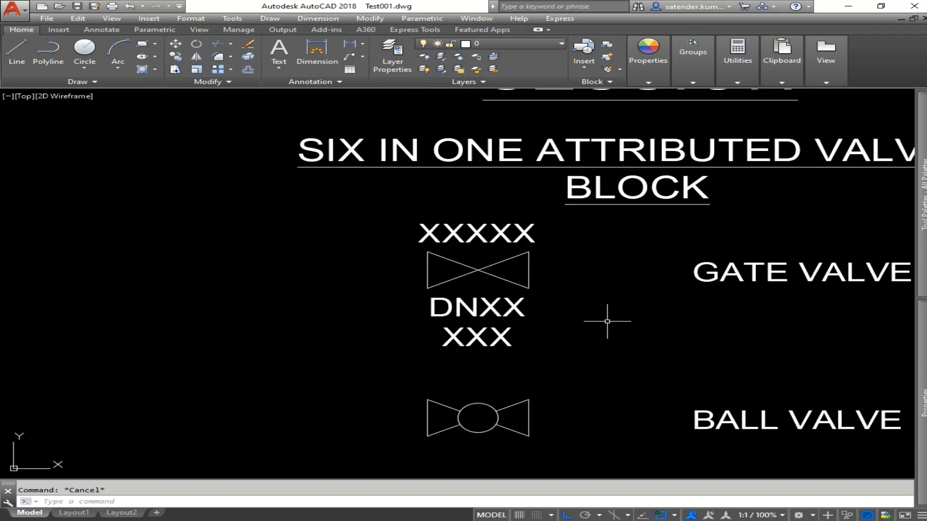
left_click(526, 287)
left_click(500, 293)
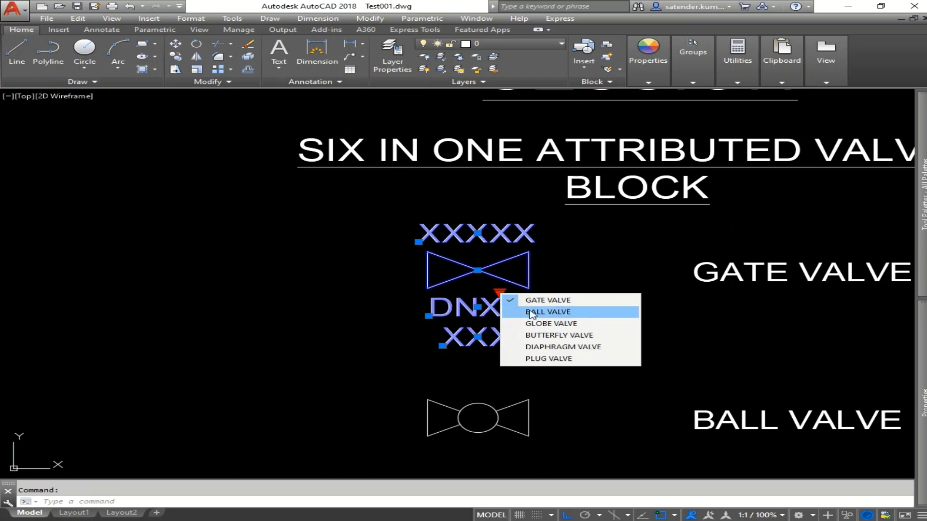
left_click(519, 314)
left_click(500, 293)
left_click(513, 324)
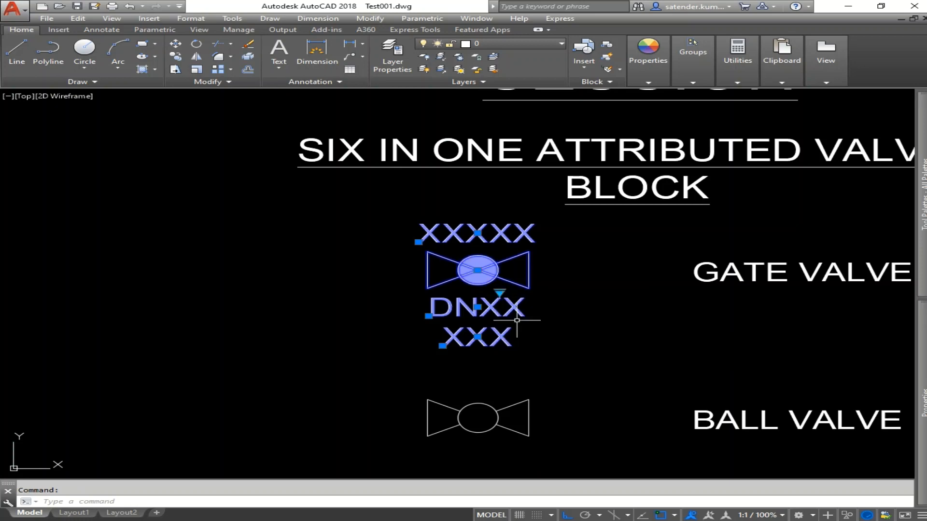
left_click(500, 292)
left_click(556, 335)
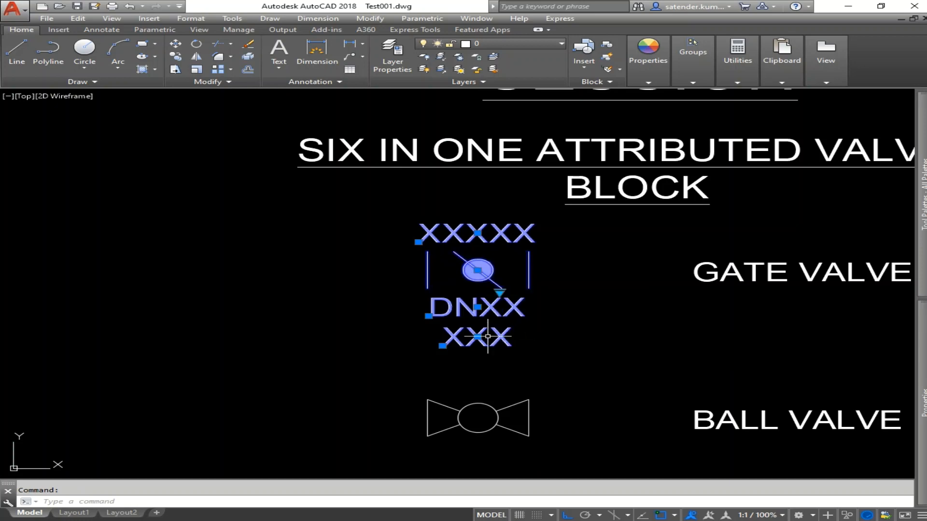
key("Escape")
scroll(628, 338, "down", 4)
scroll(552, 372, "up", 4)
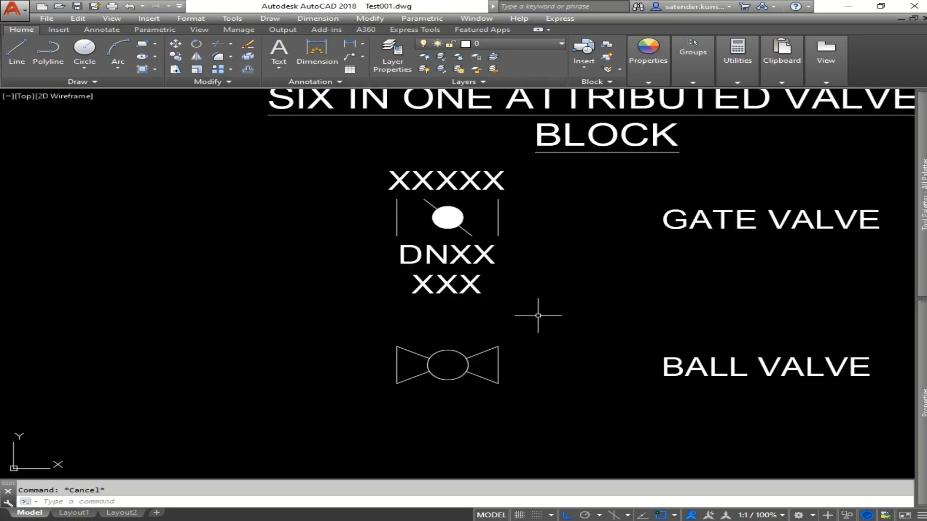
scroll(519, 368, "down", 4)
scroll(503, 346, "up", 4)
mouse_move(560, 390)
middle_mouse_down()
mouse_move(610, 312)
mouse_move(606, 379)
mouse_move(341, 343)
mouse_move(274, 359)
middle_mouse_up()
scroll(584, 391, "down", 3)
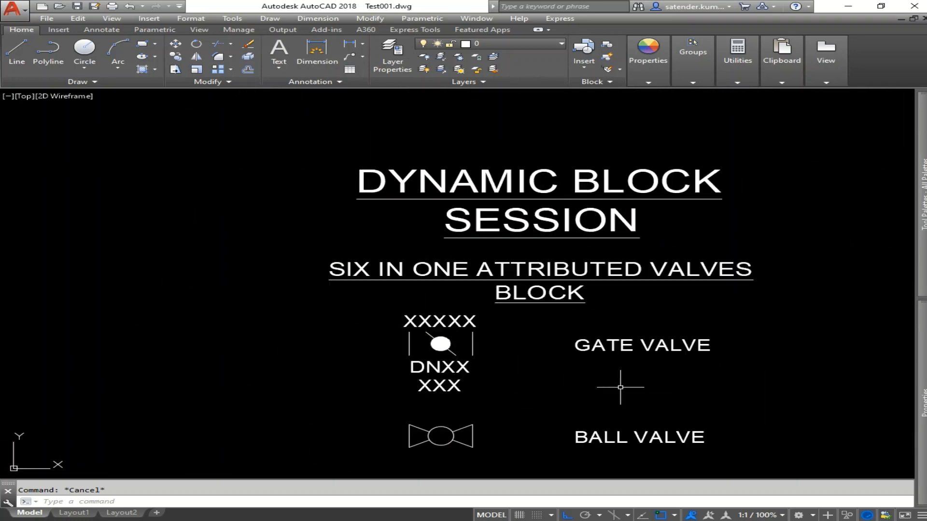
scroll(484, 332, "up", 2)
mouse_move(472, 343)
middle_mouse_down()
mouse_move(468, 406)
mouse_move(408, 385)
middle_mouse_up()
scroll(543, 284, "down", 2)
mouse_move(536, 280)
middle_mouse_down()
mouse_move(545, 365)
mouse_move(546, 339)
mouse_move(521, 351)
middle_mouse_up()
scroll(544, 338, "up", 3)
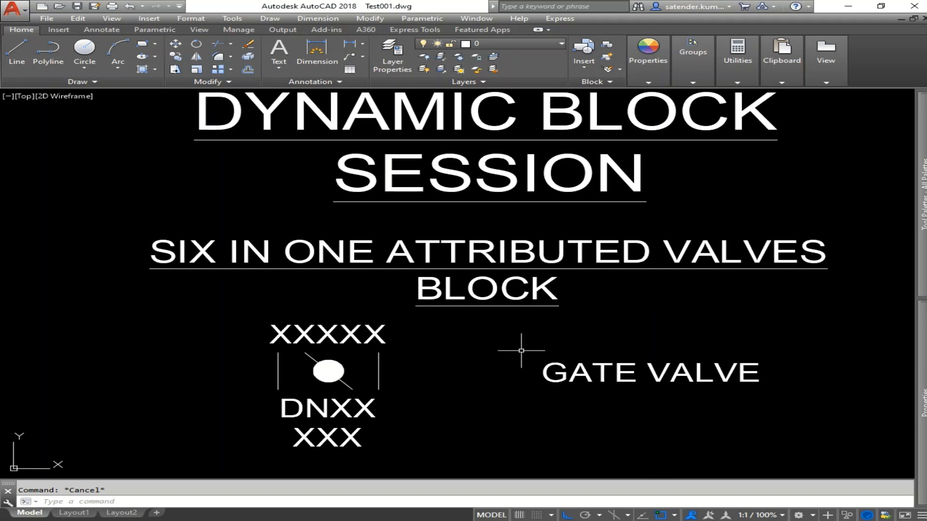